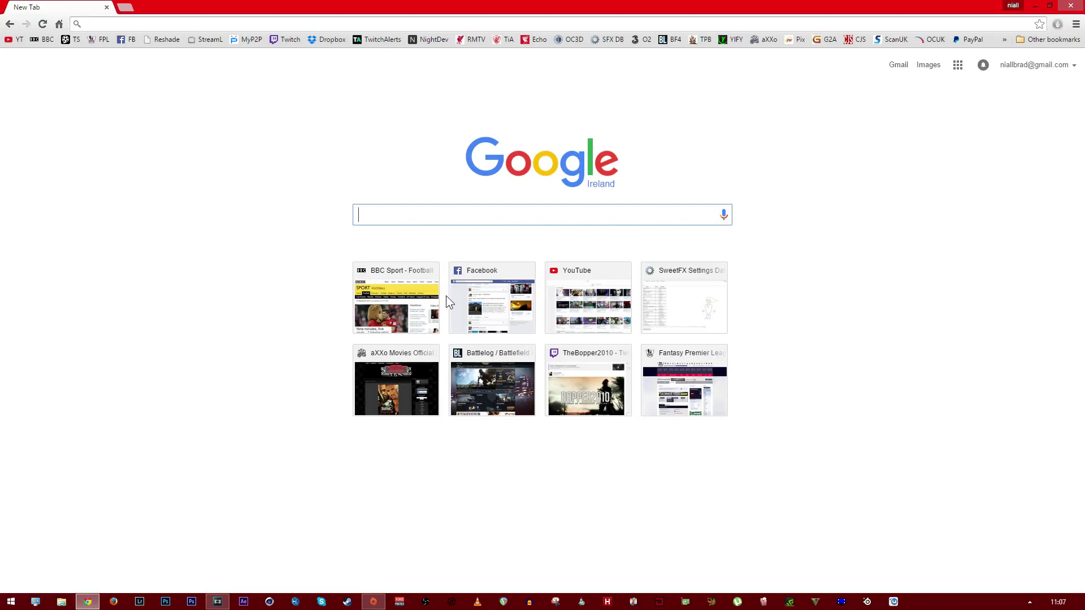
type("resh")
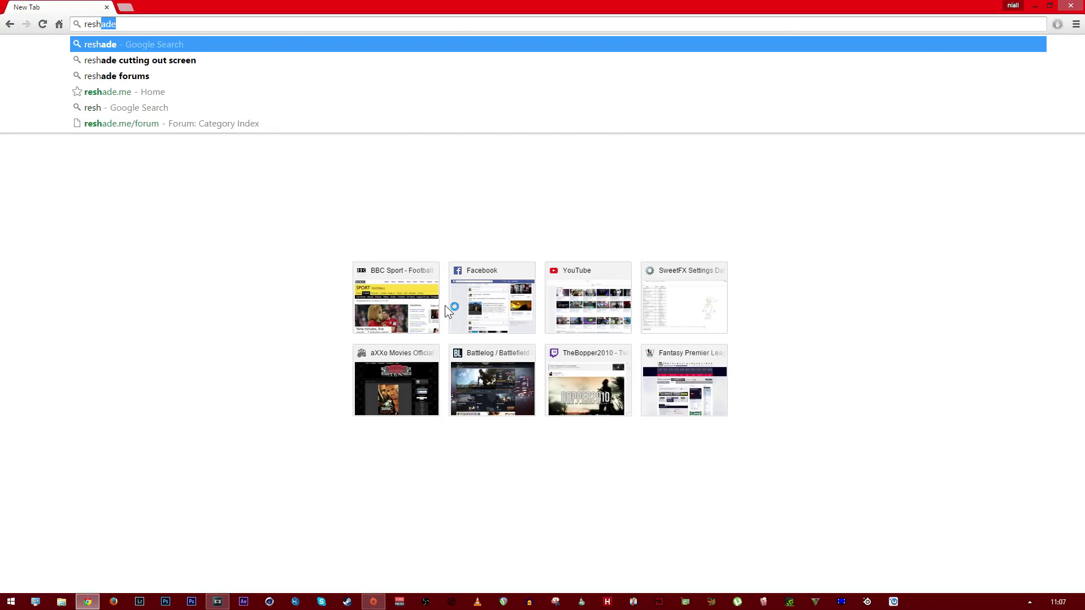
type("ade")
Step: Search for 'reshade' and open the reshade.me homepage from the results
key("Return")
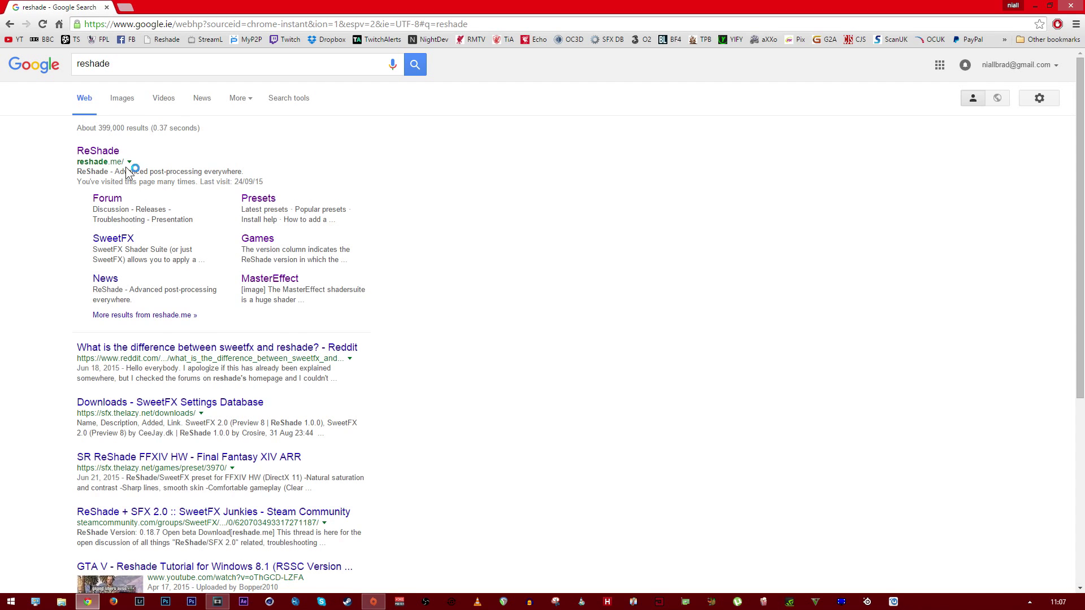
left_click(100, 151)
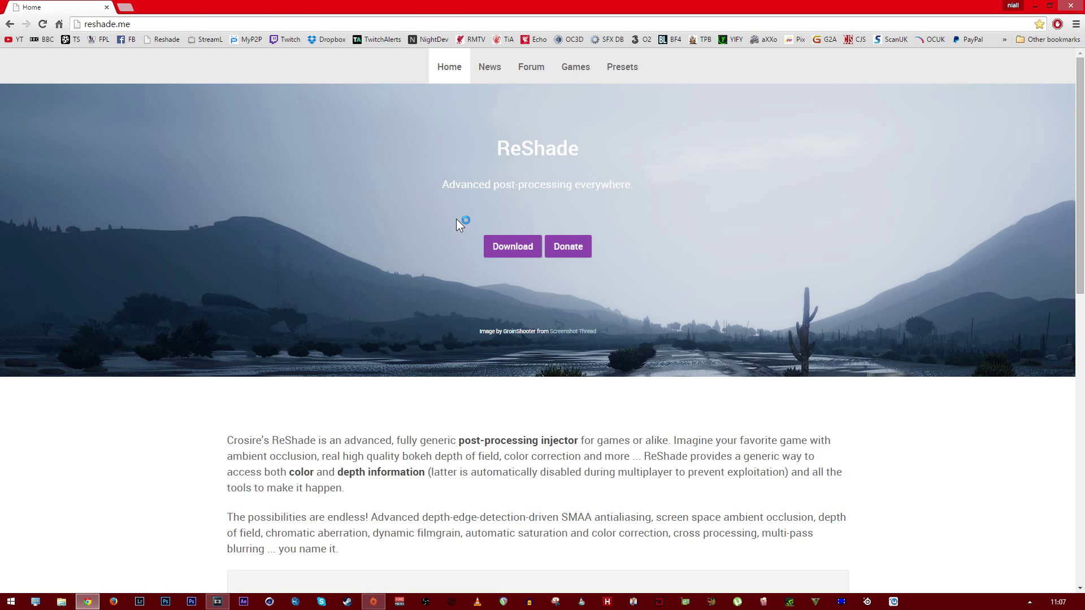
scroll(436, 304, "down", 1)
scroll(428, 351, "down", 1)
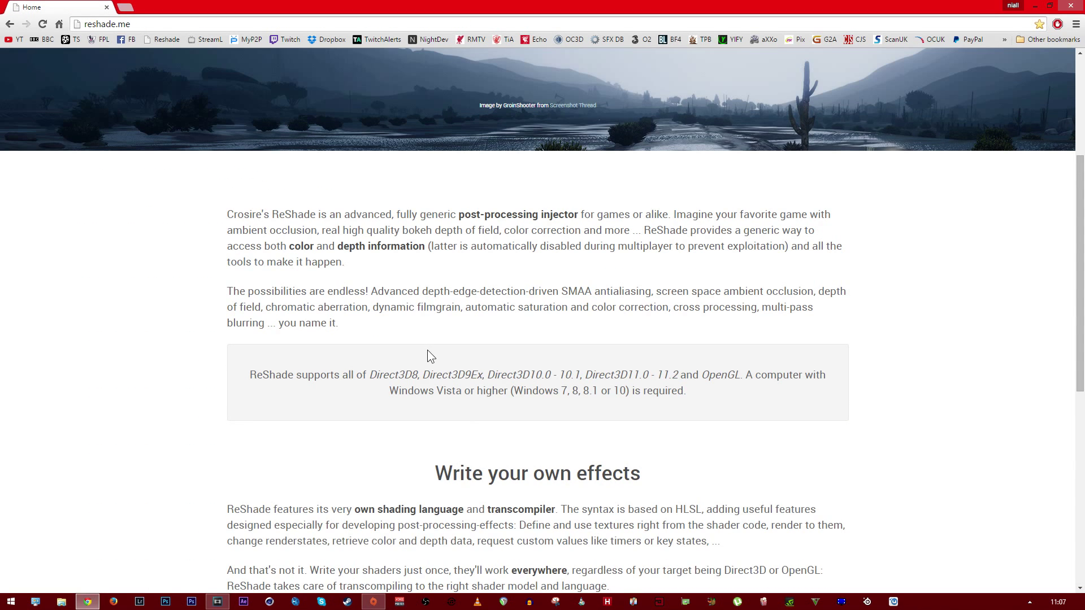
scroll(427, 350, "up", 1)
scroll(427, 350, "up", 1)
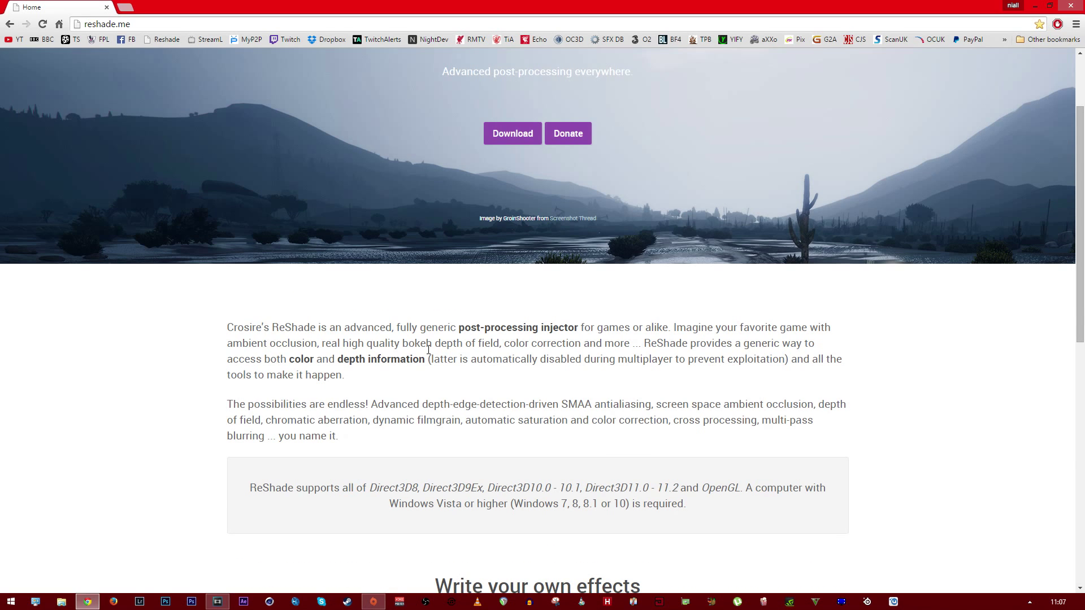
Step: Download ReShade Framework 1.0.0.7z from reshade.me through its MediaFire page
left_click(517, 137)
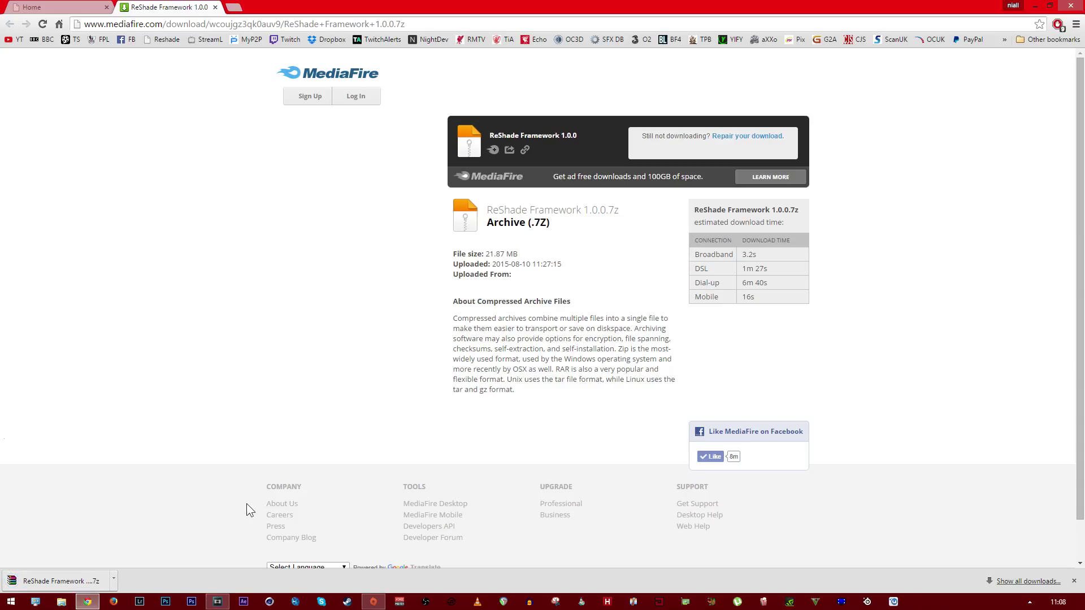
left_click(116, 582)
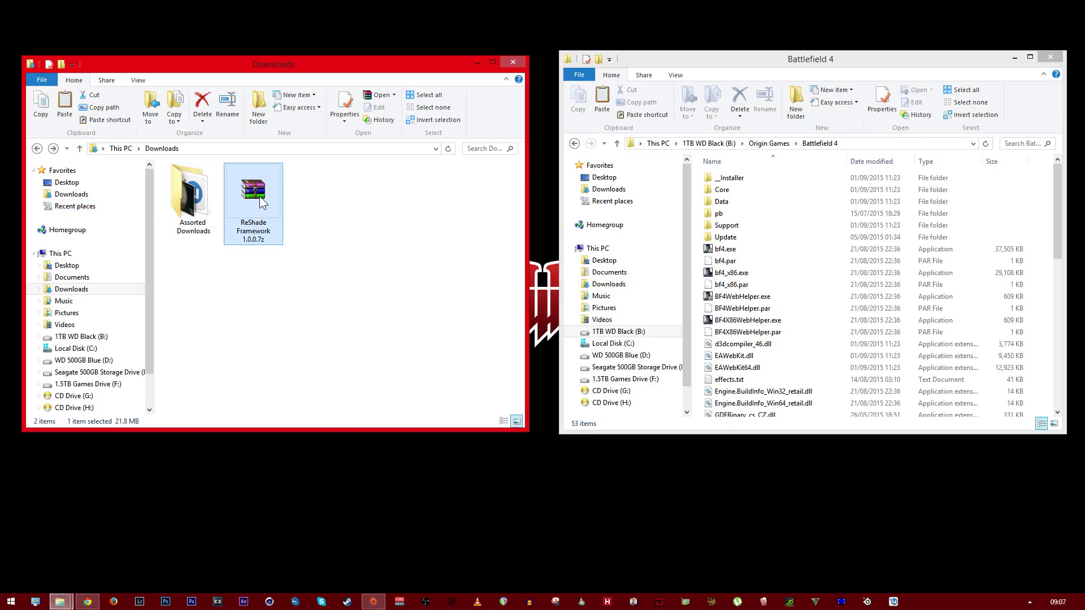
Step: Extract the archive to 'ReShade Framework 1.0.0\' and open that folder
right_click(260, 196)
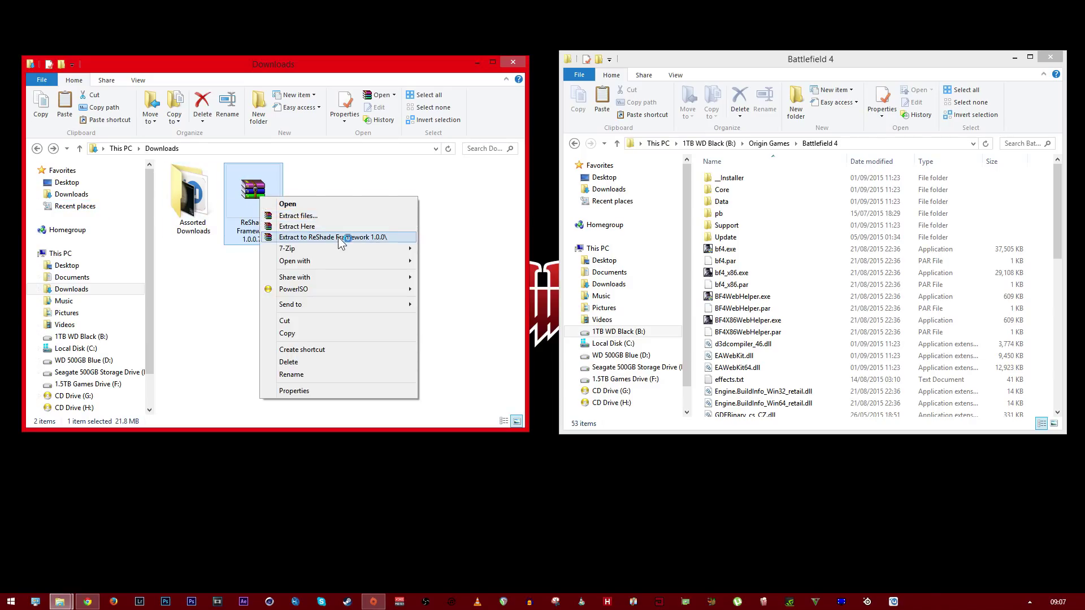
left_click(338, 237)
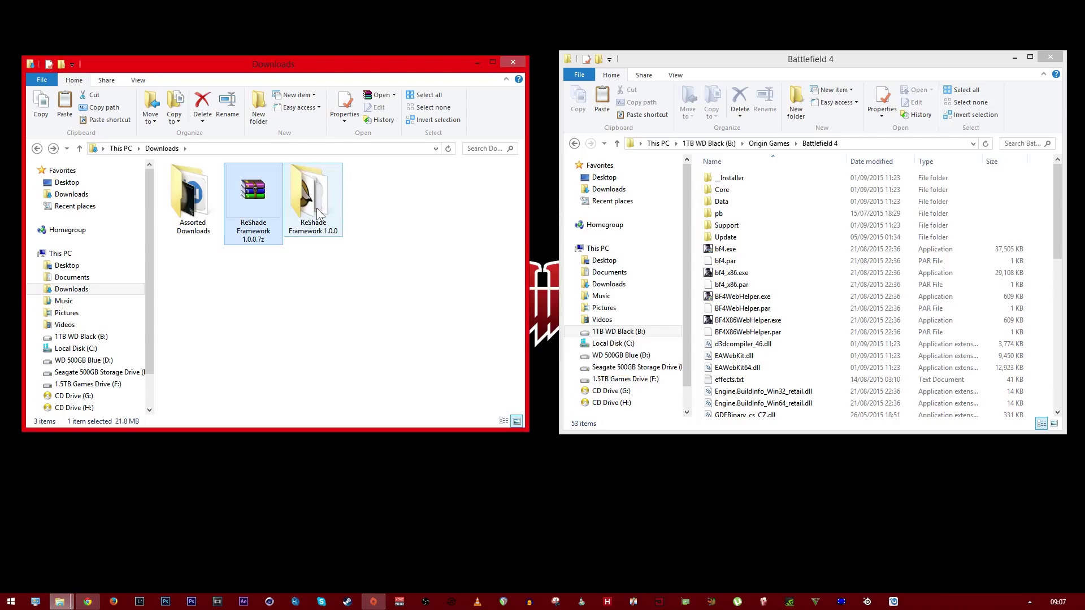
left_click(317, 212)
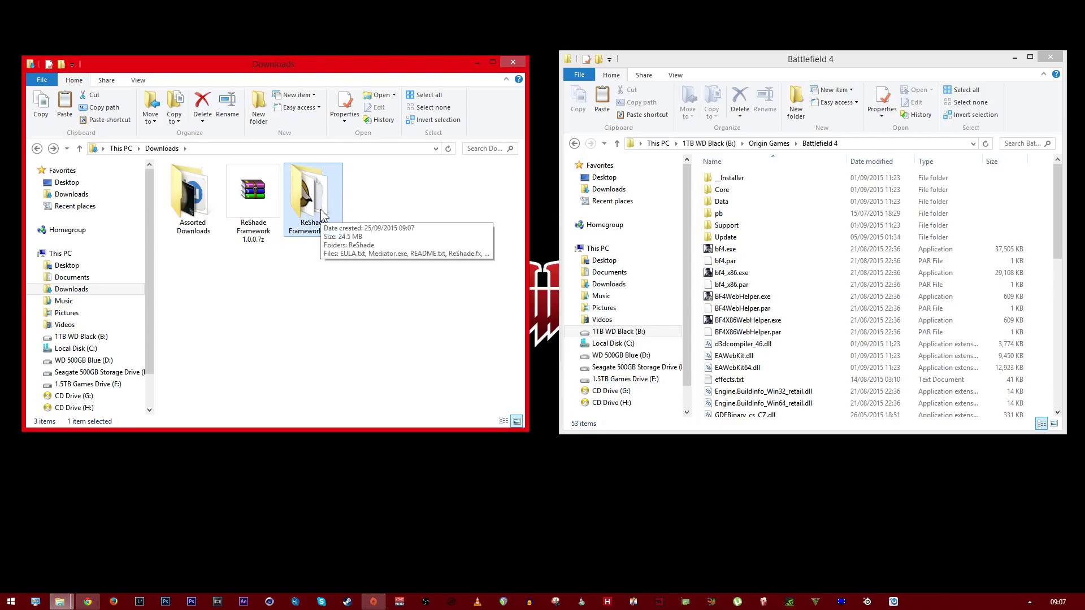
double_click(321, 214)
Step: Run Mediator.exe as administrator
left_click(207, 213)
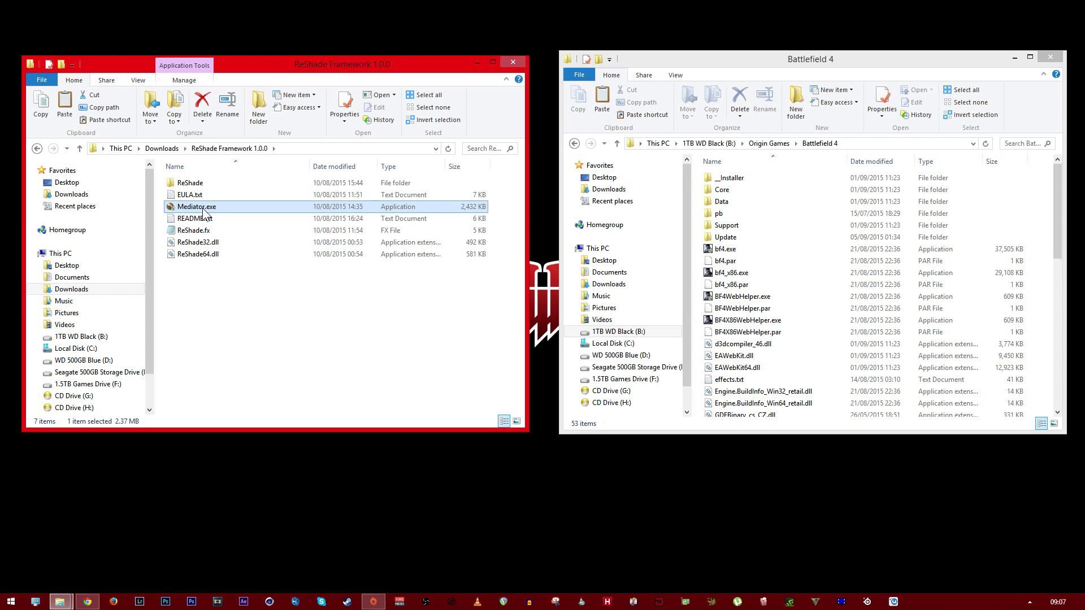
right_click(207, 212)
left_click(254, 223)
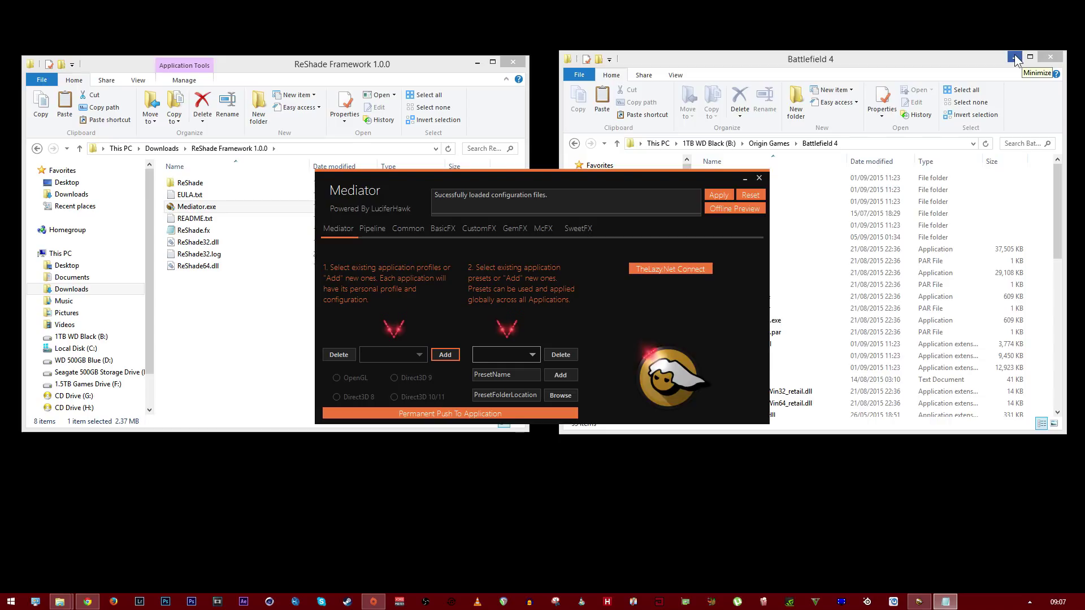
Step: Close the Battlefield 4 folder, minimize the framework folder, and centre the Mediator window
left_click(1050, 57)
left_click_drag(665, 178, 882, 163)
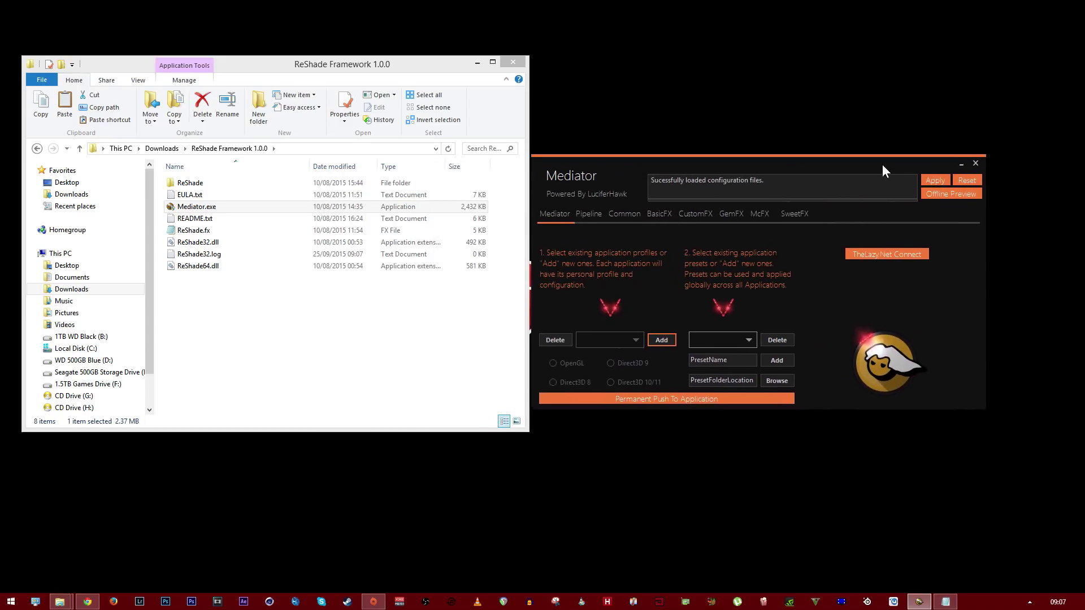
left_click(478, 64)
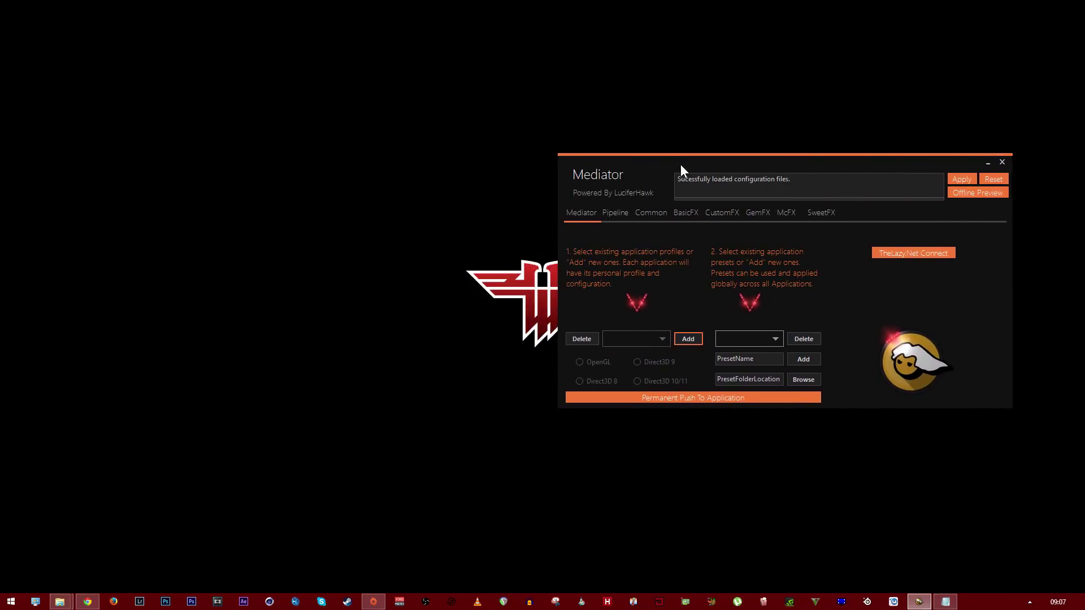
left_click_drag(681, 164, 448, 193)
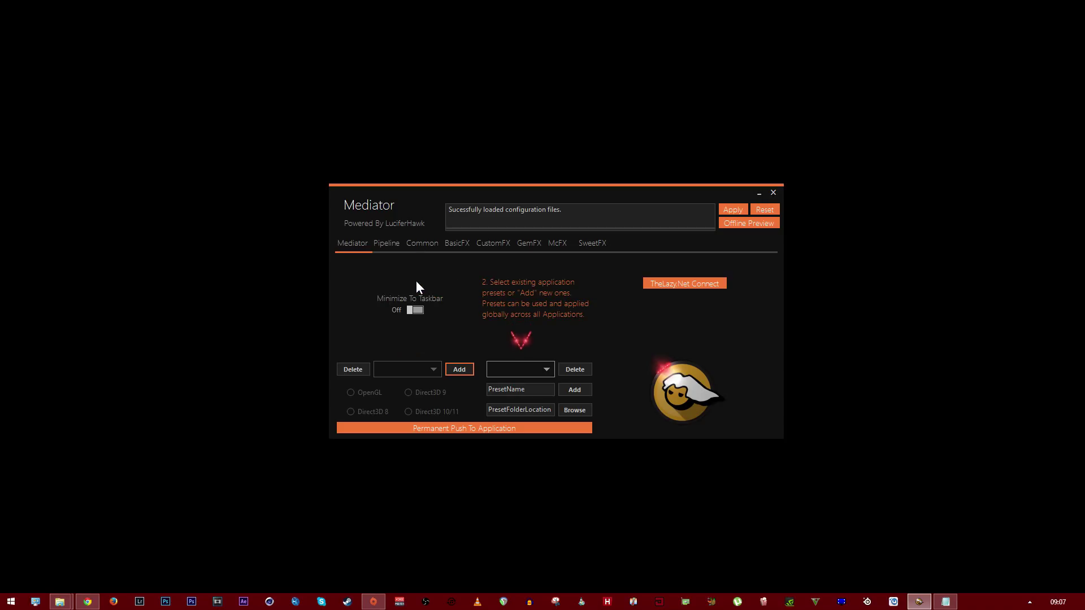
Step: Enable minimize-to-taskbar and add a profile for Origin Games > Battlefield 4 > bf4.exe
left_click(416, 310)
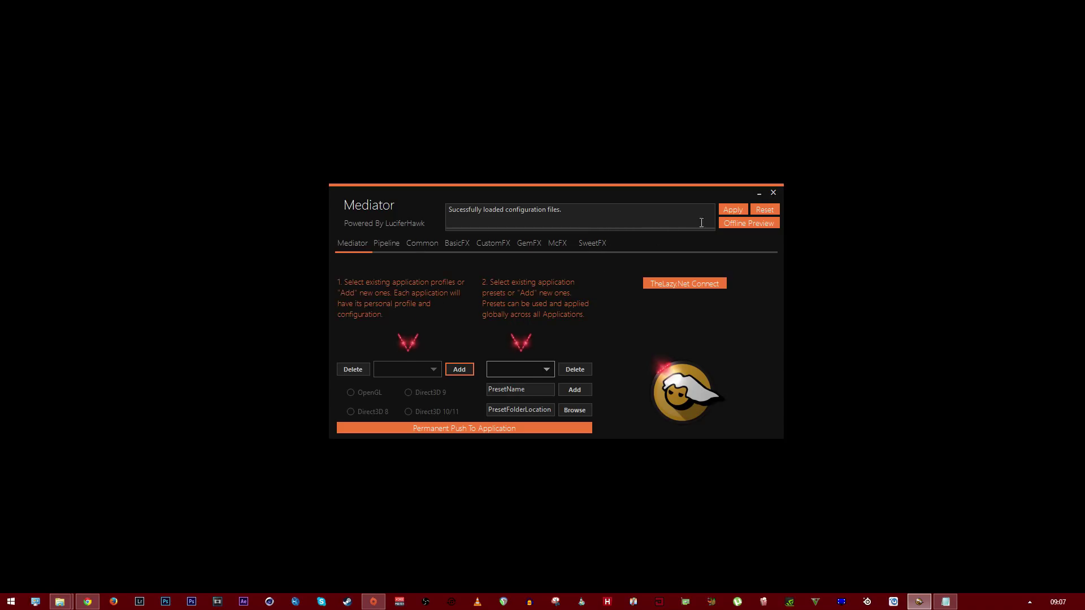
left_click(461, 370)
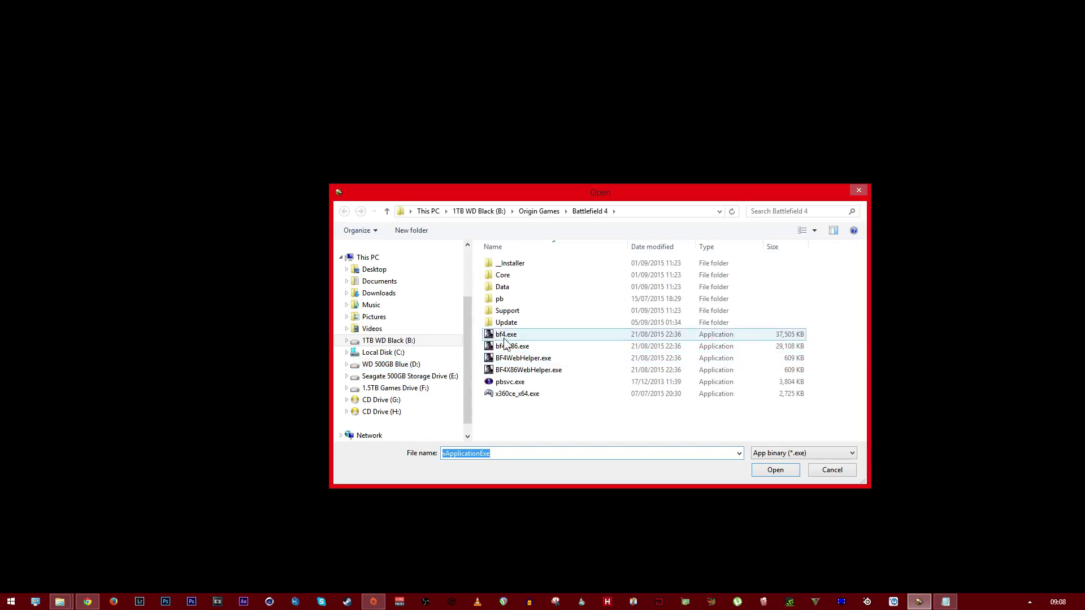
left_click(530, 212)
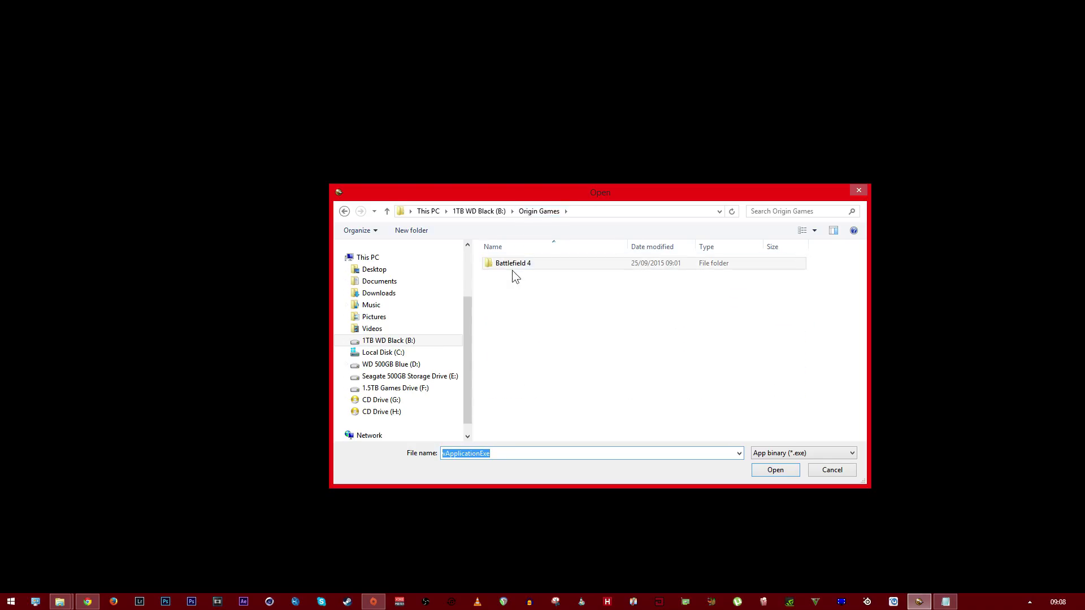
double_click(532, 265)
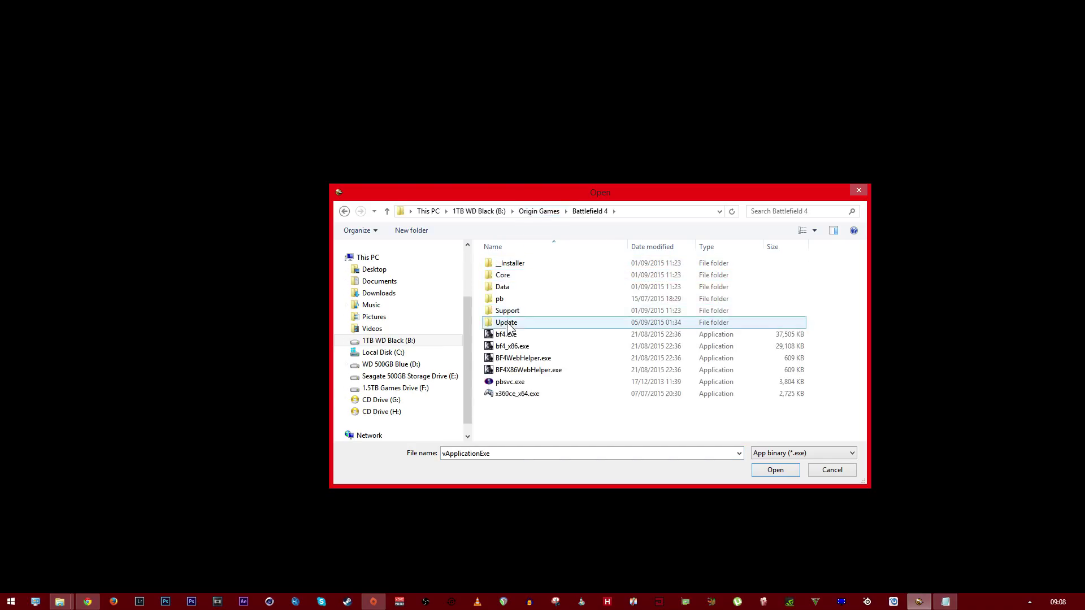
left_click(513, 335)
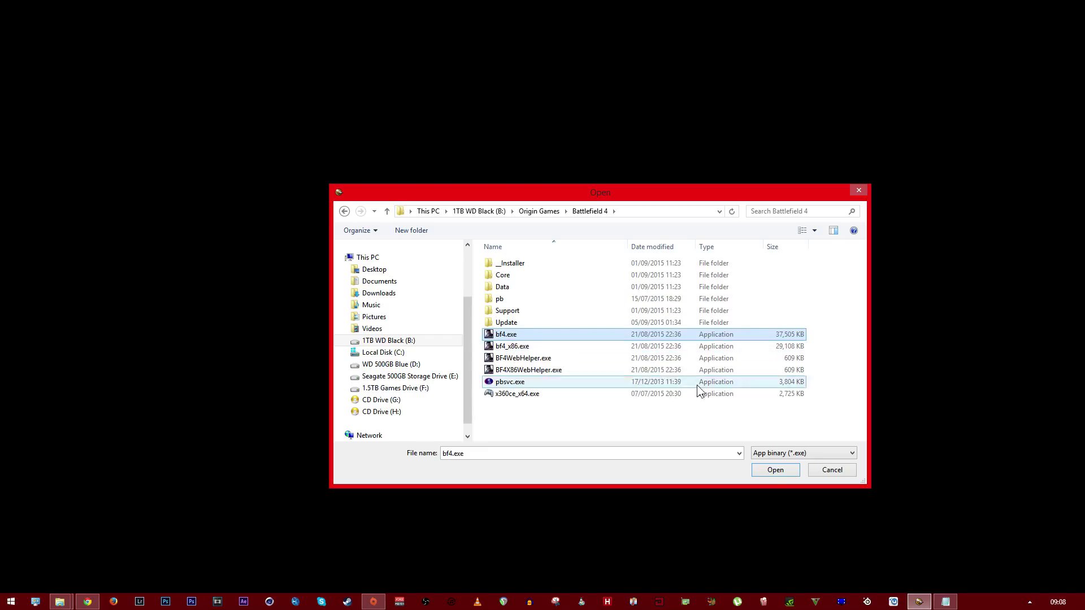
left_click(772, 469)
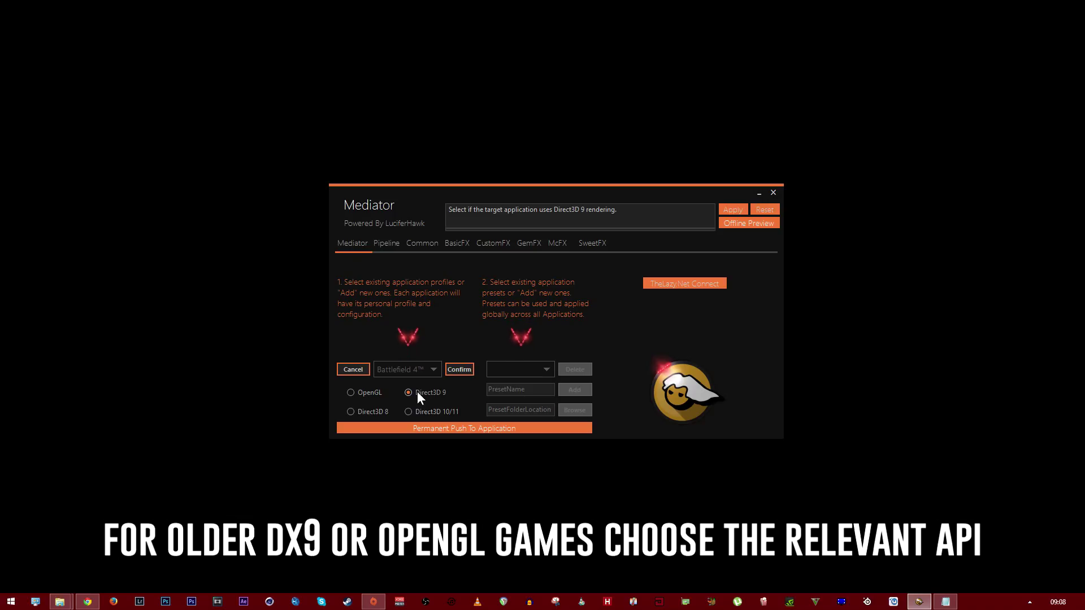
Step: Choose Direct3D 10/11 as the rendering API and confirm the Battlefield 4 profile
left_click(361, 395)
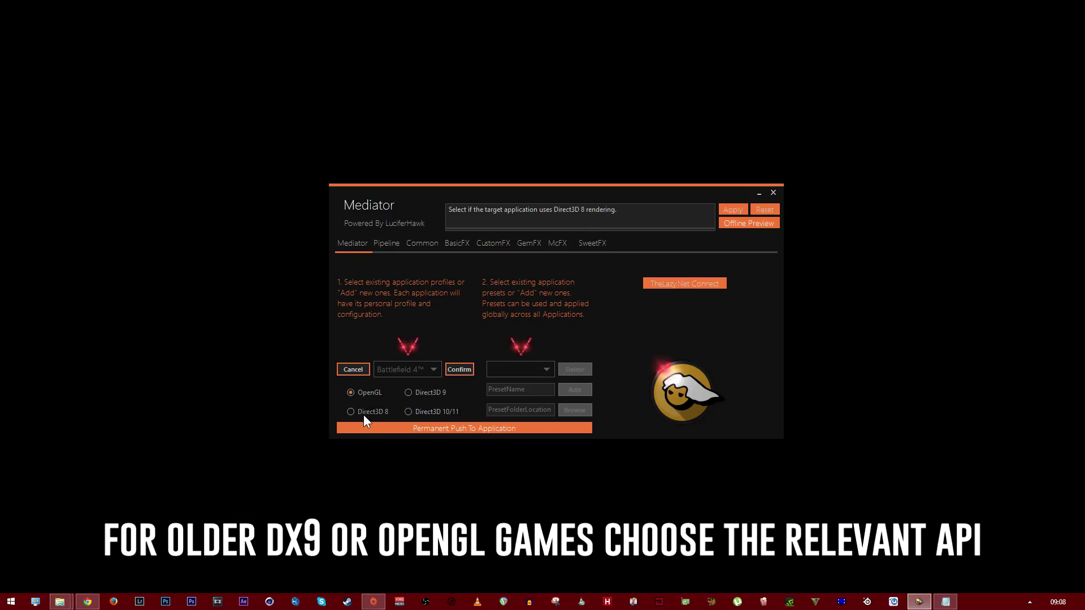
left_click(415, 394)
left_click(415, 411)
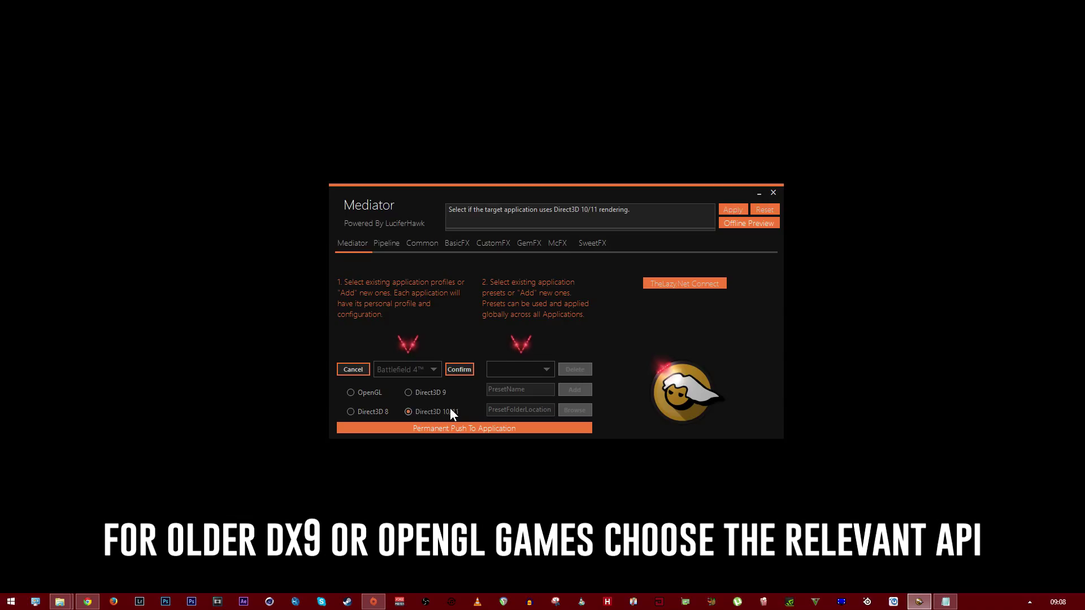
left_click(465, 368)
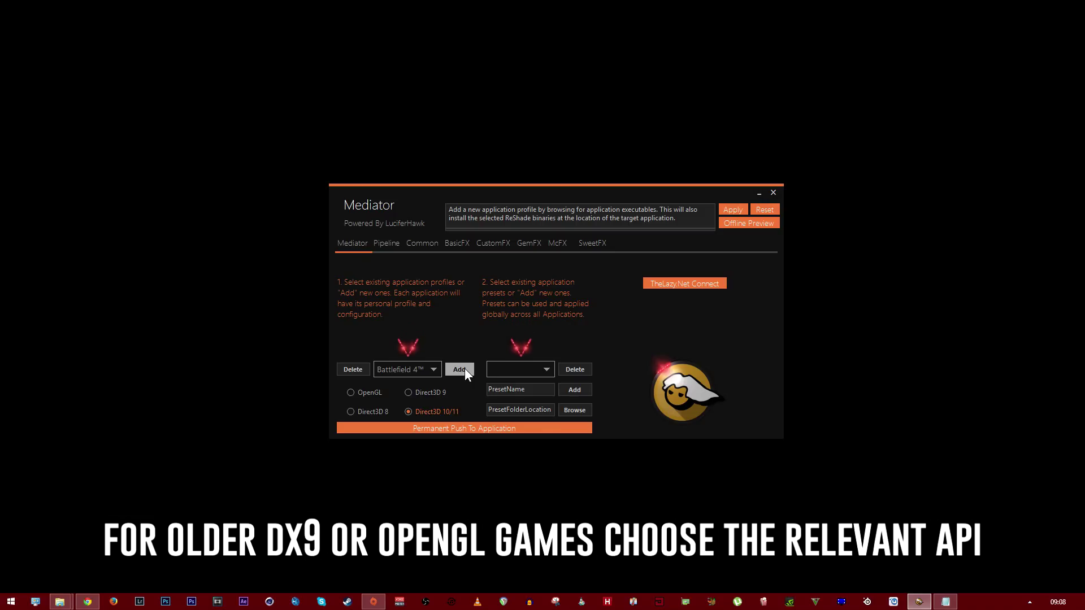
Step: Create a 'Battlefield 4' preset, select it, and apply the settings
left_click_drag(527, 389, 488, 390)
type("Battle")
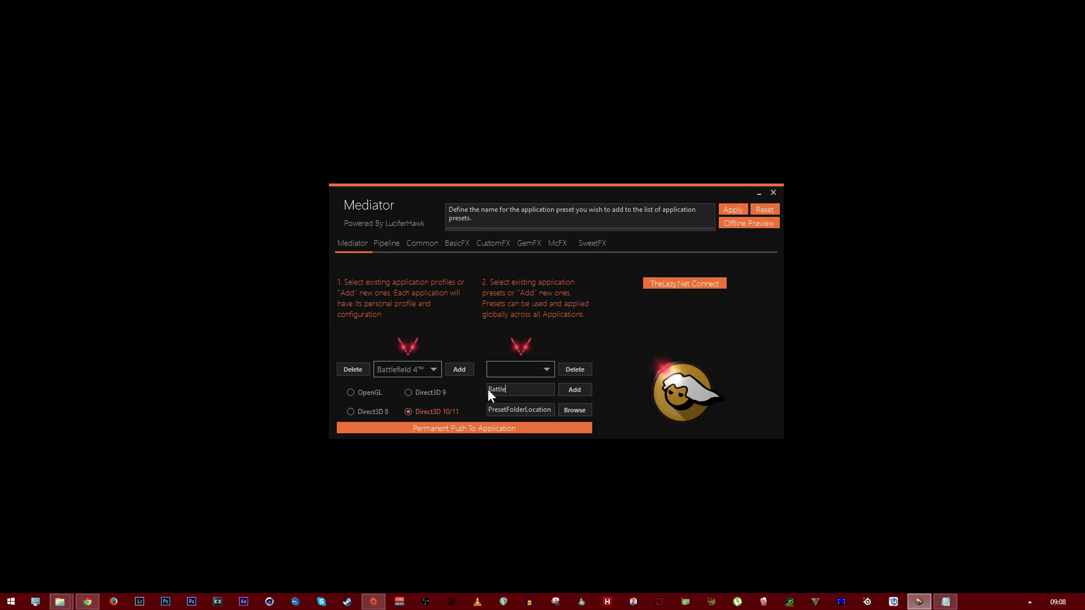
type("field ")
type("4")
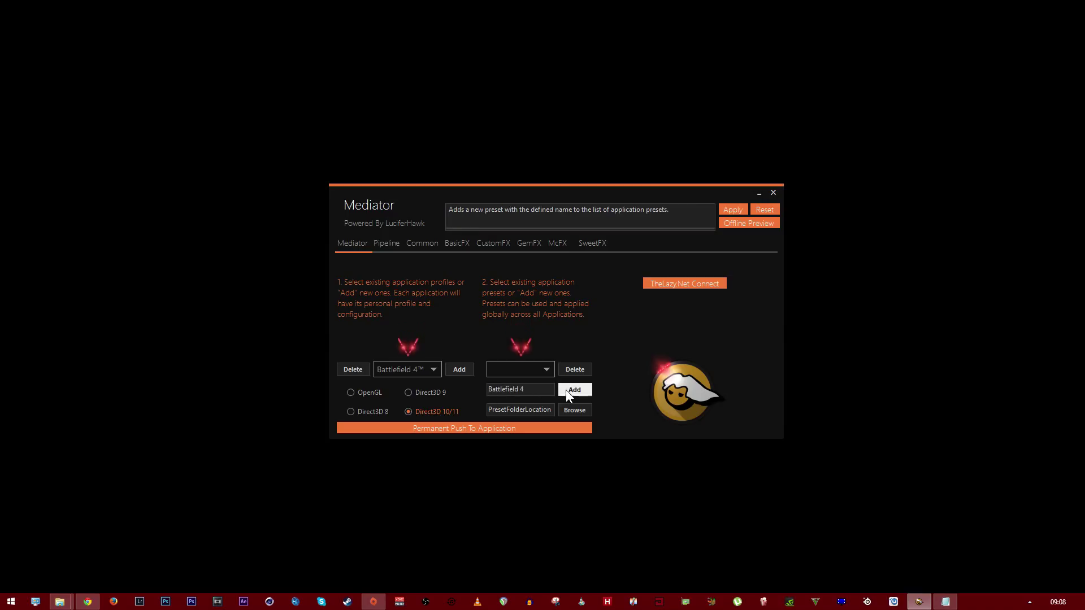
left_click(566, 390)
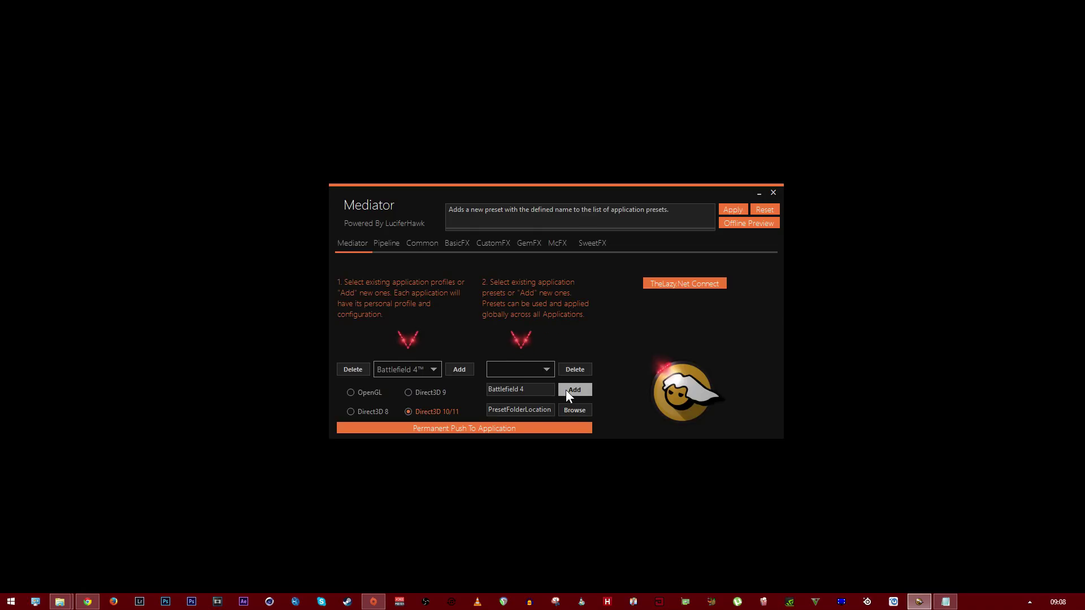
left_click(540, 368)
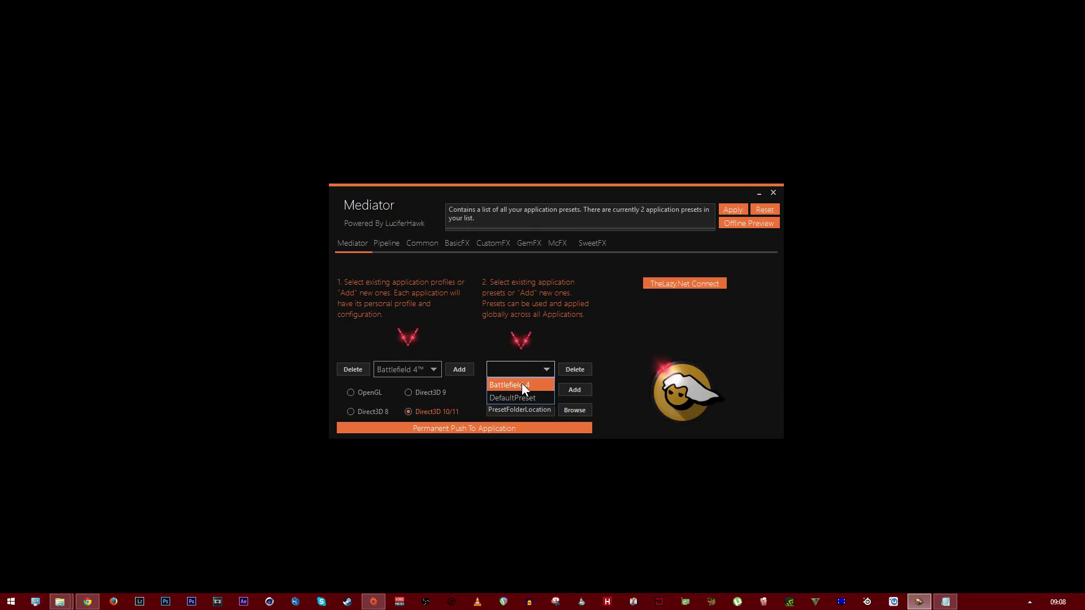
left_click(526, 385)
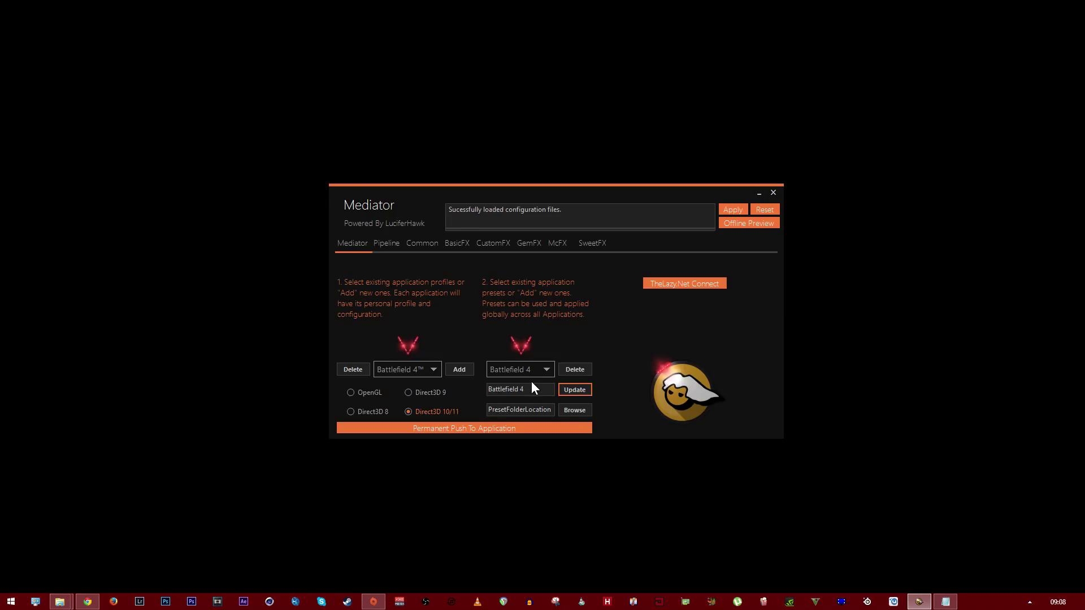
left_click(731, 209)
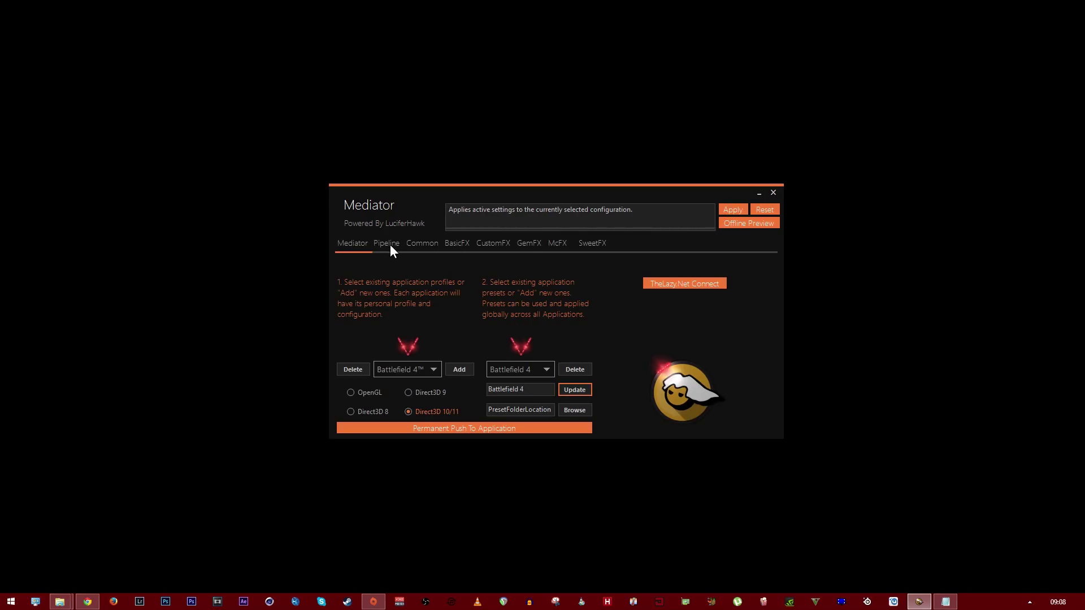
Step: Browse the CustomFX, GemFX and SweetFX settings tabs, ending back on the Pipeline list
left_click(388, 244)
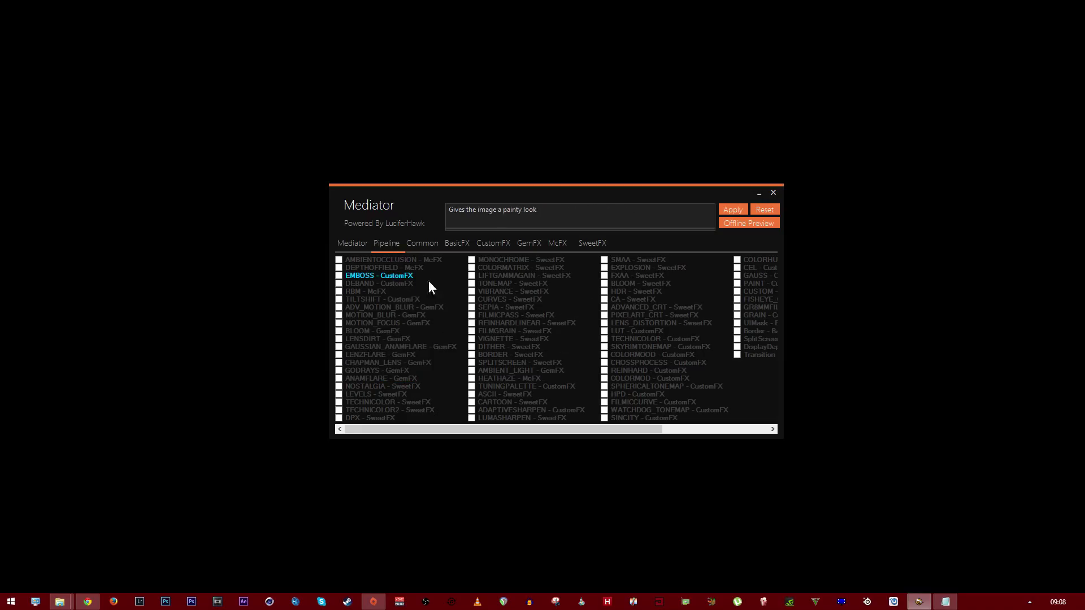
left_click(454, 243)
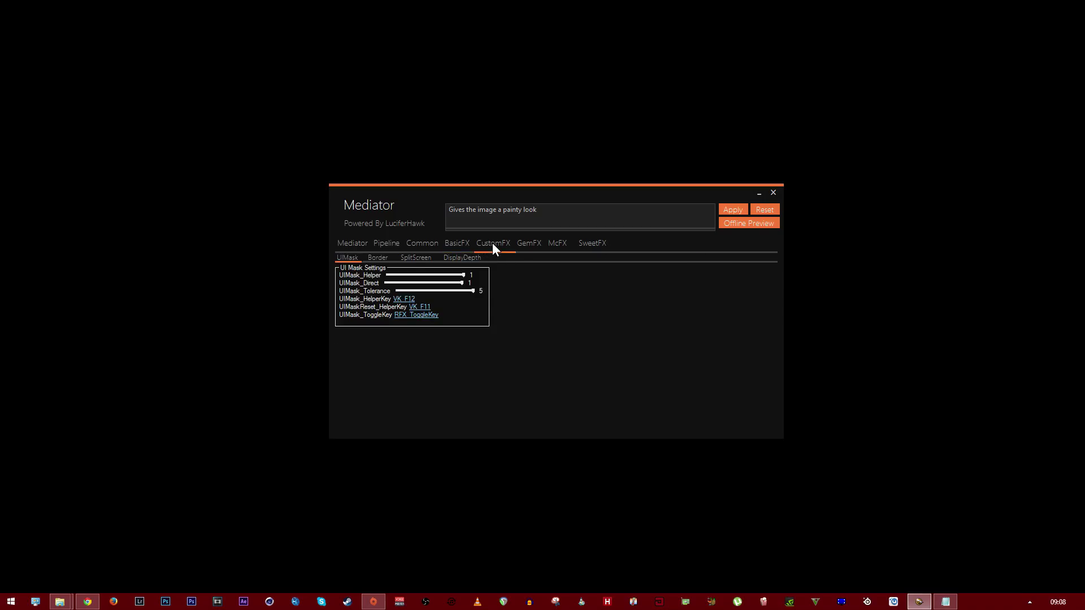
left_click(526, 245)
left_click(600, 245)
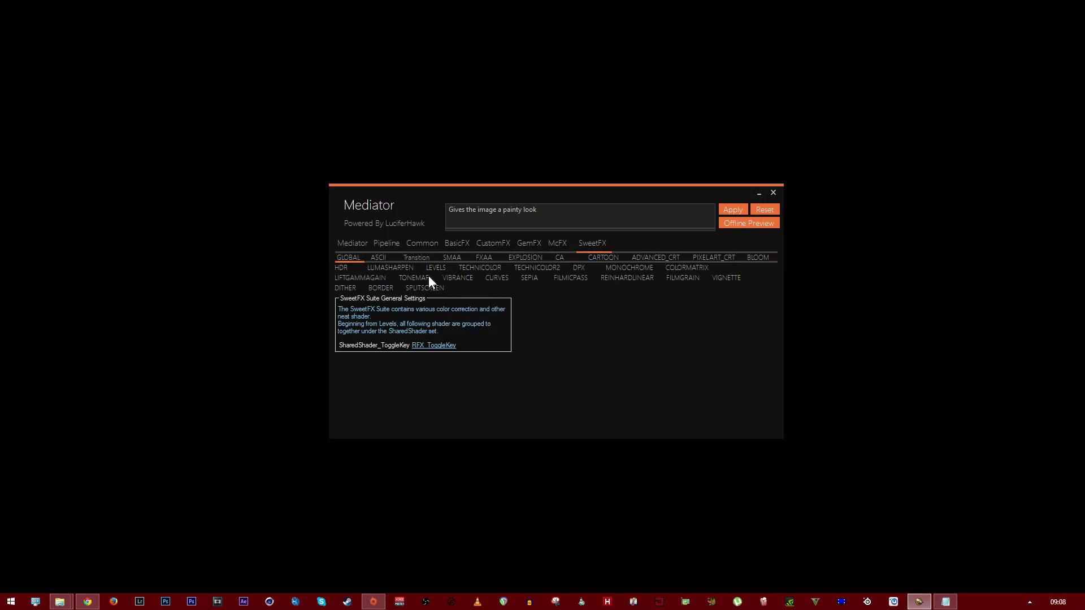
left_click(385, 244)
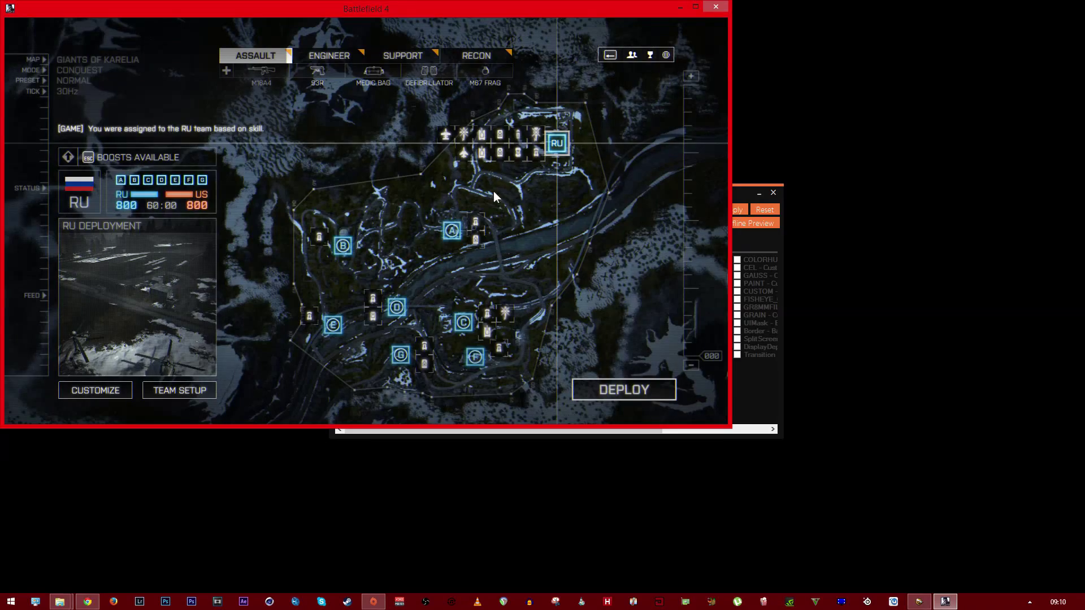
Step: Equip the UNICA 6 sidearm and sprint forward through the bushes and along the rail track
left_click(320, 72)
left_click(307, 293)
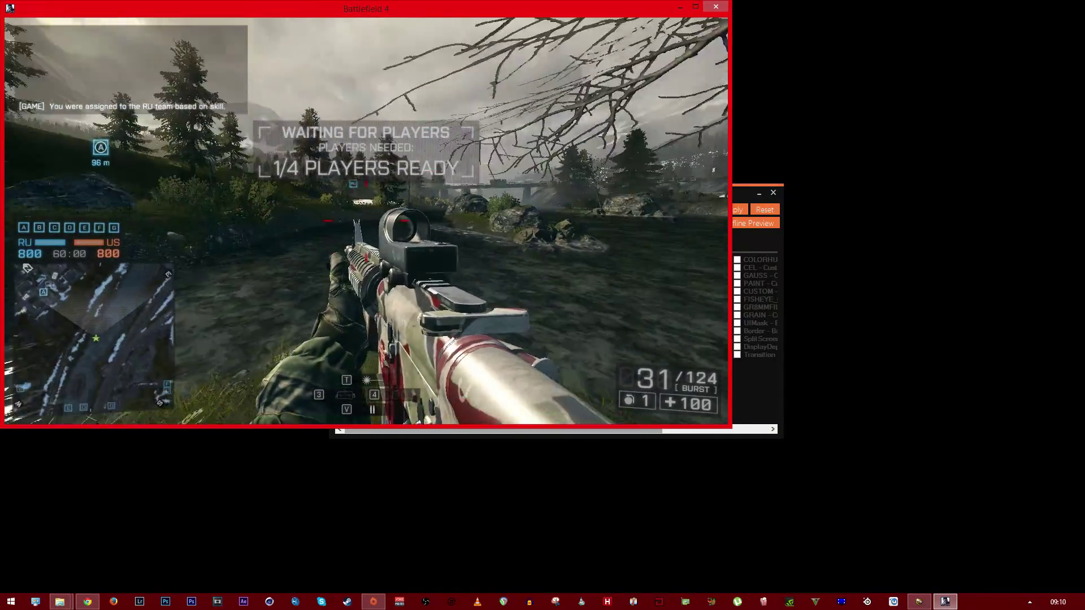
key("shift+w")
key("w")
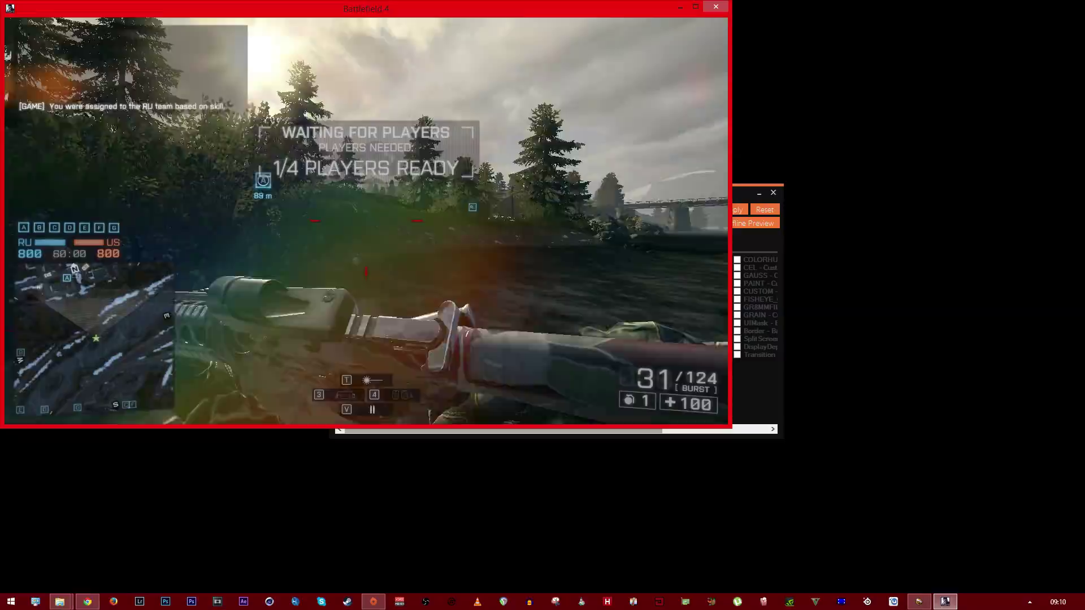
key("w")
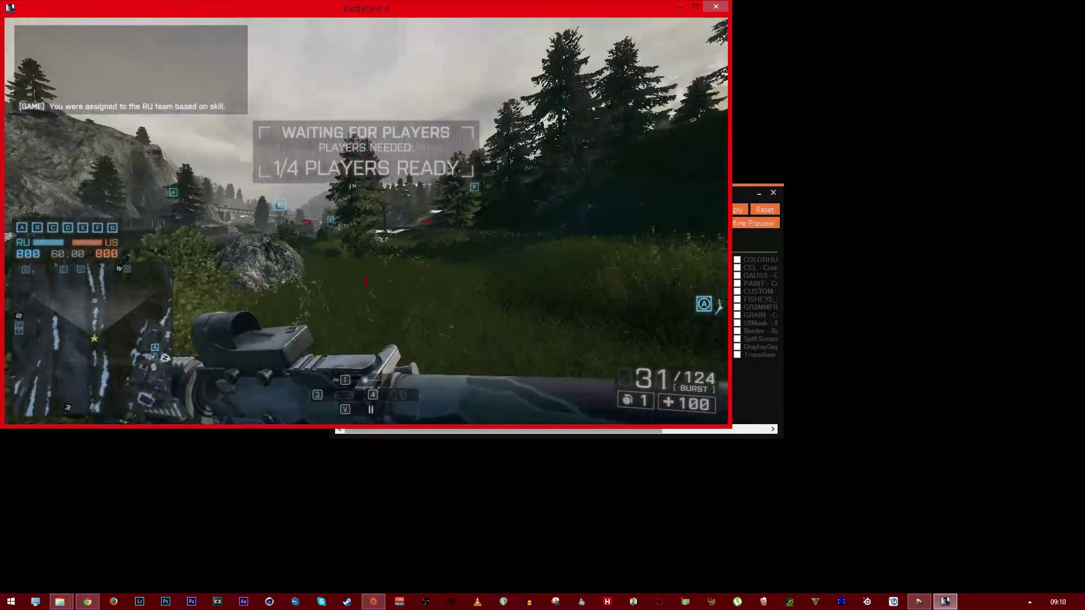
key("w")
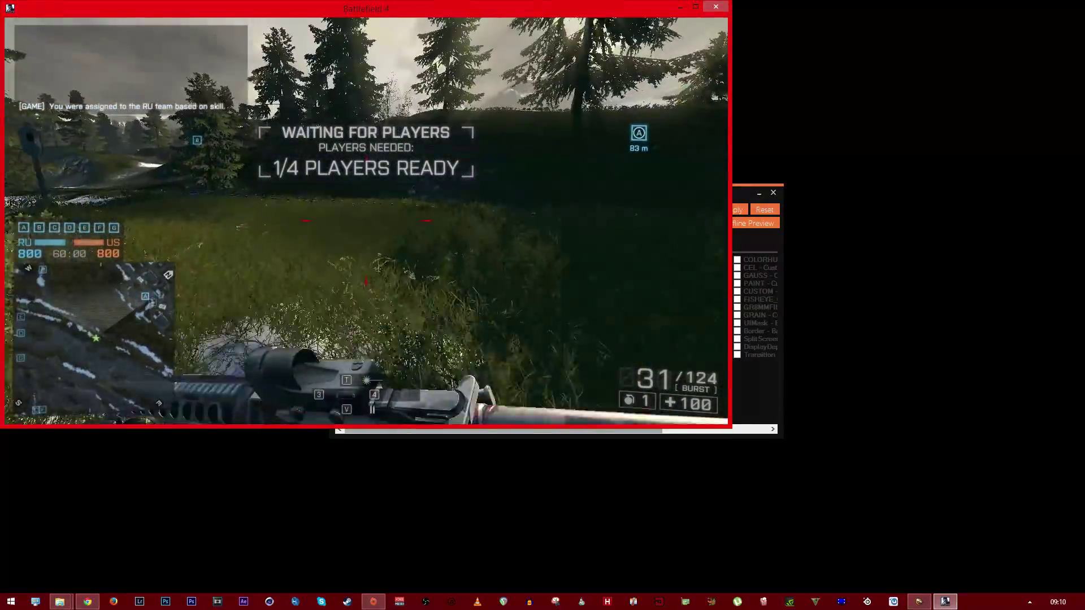
Step: Switch to the pistol and walk past the houses and flagpole toward the trucks
key("w")
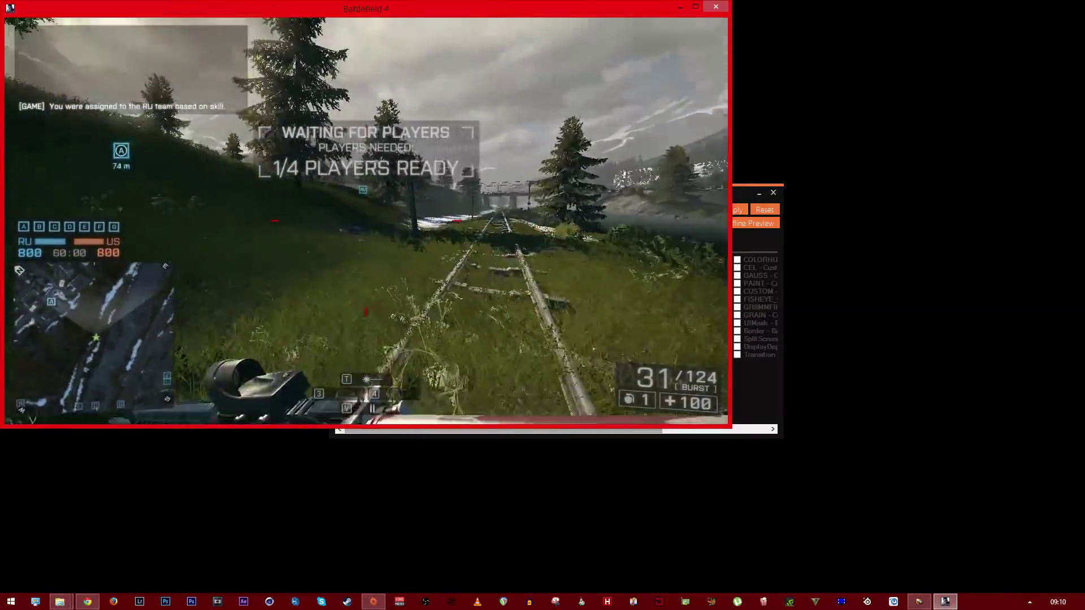
key("2")
key("w")
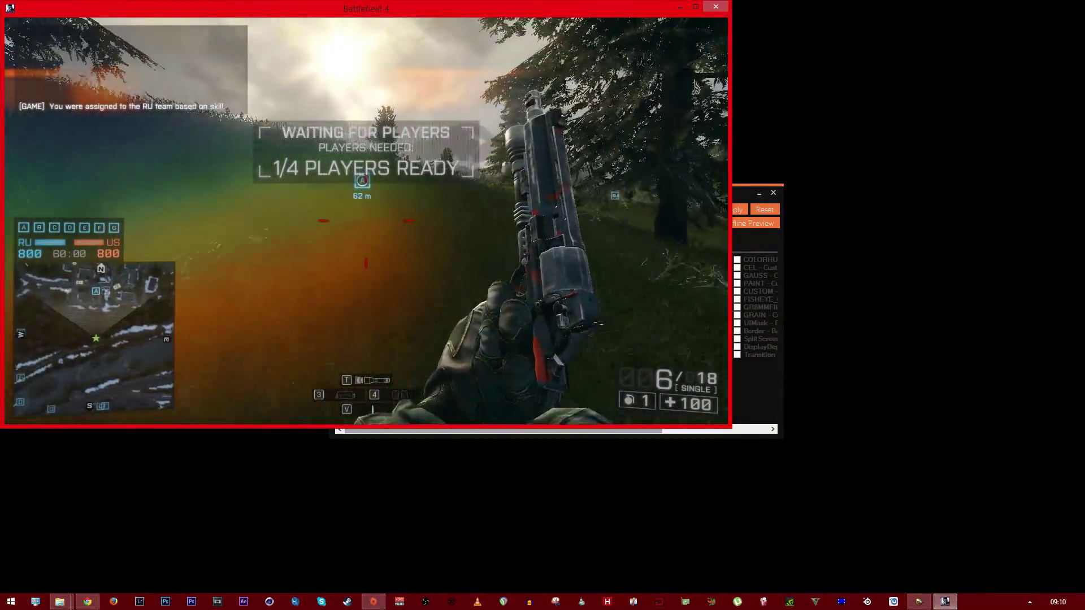
key("w")
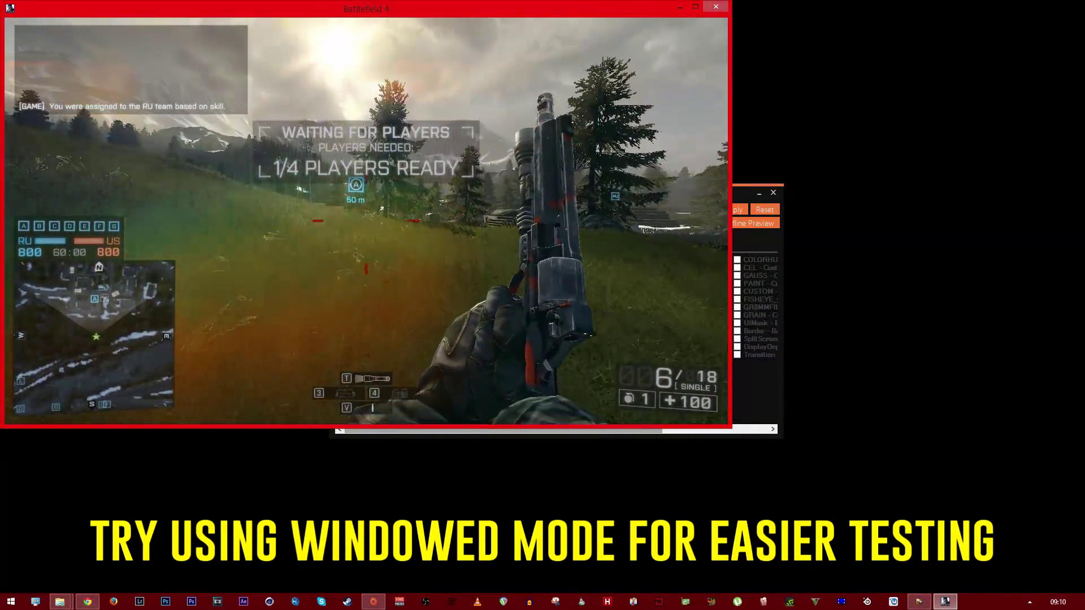
key("w")
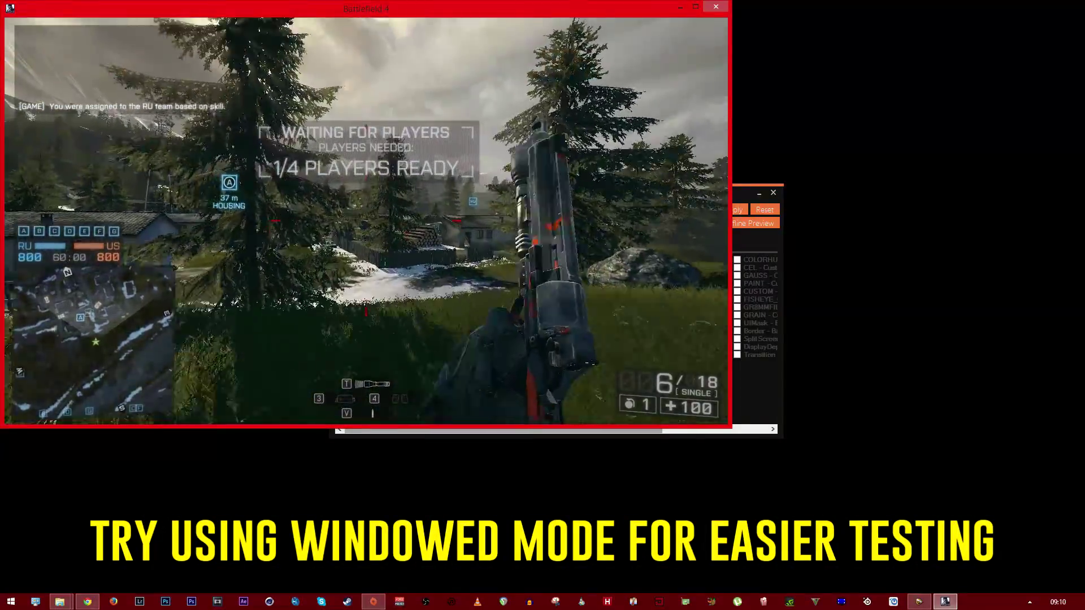
key("w")
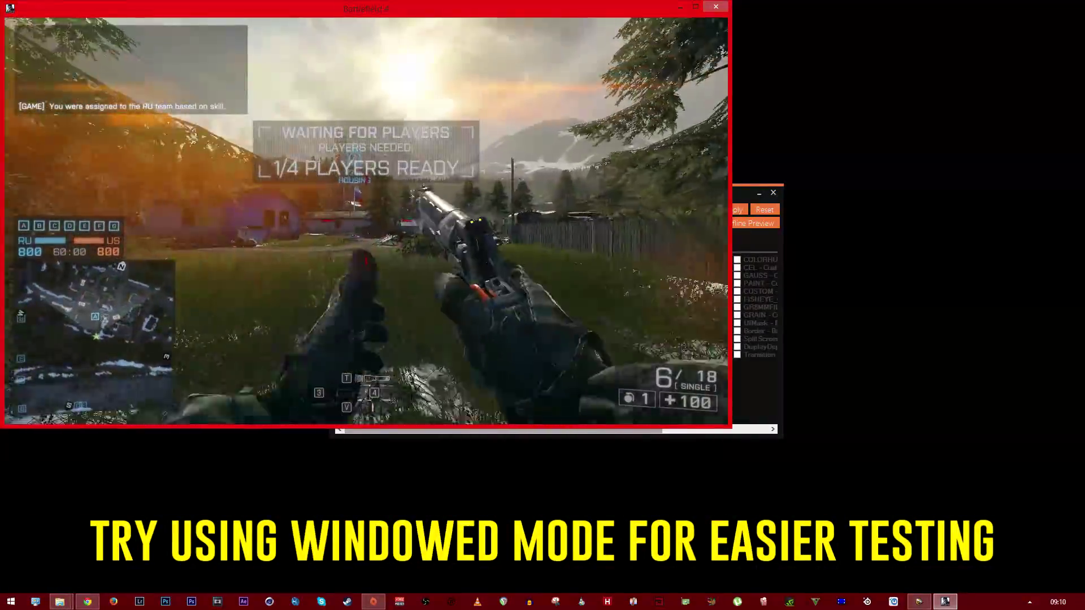
key("w")
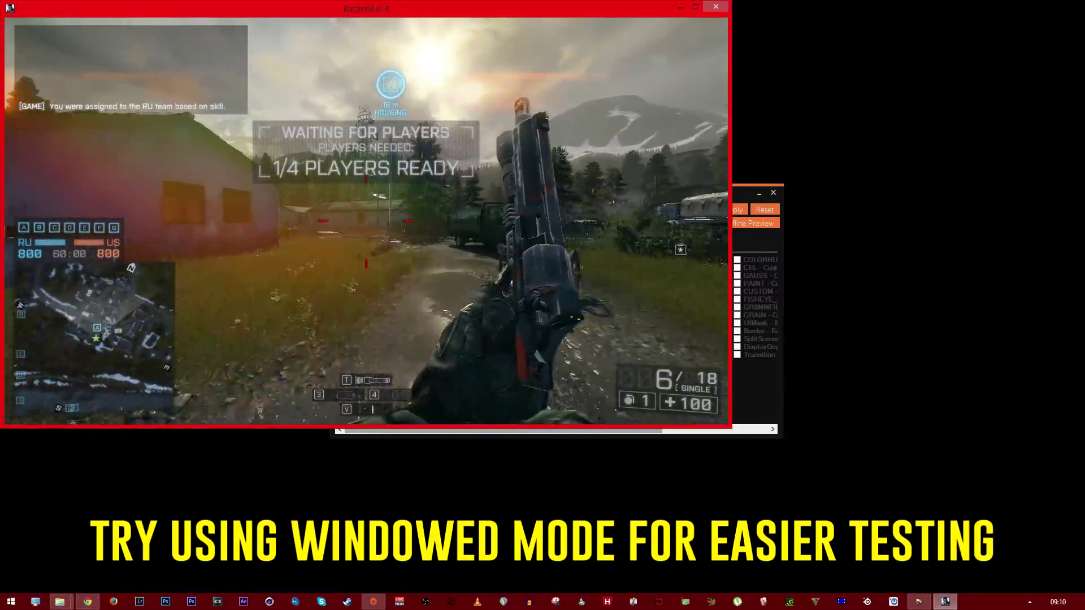
key("w")
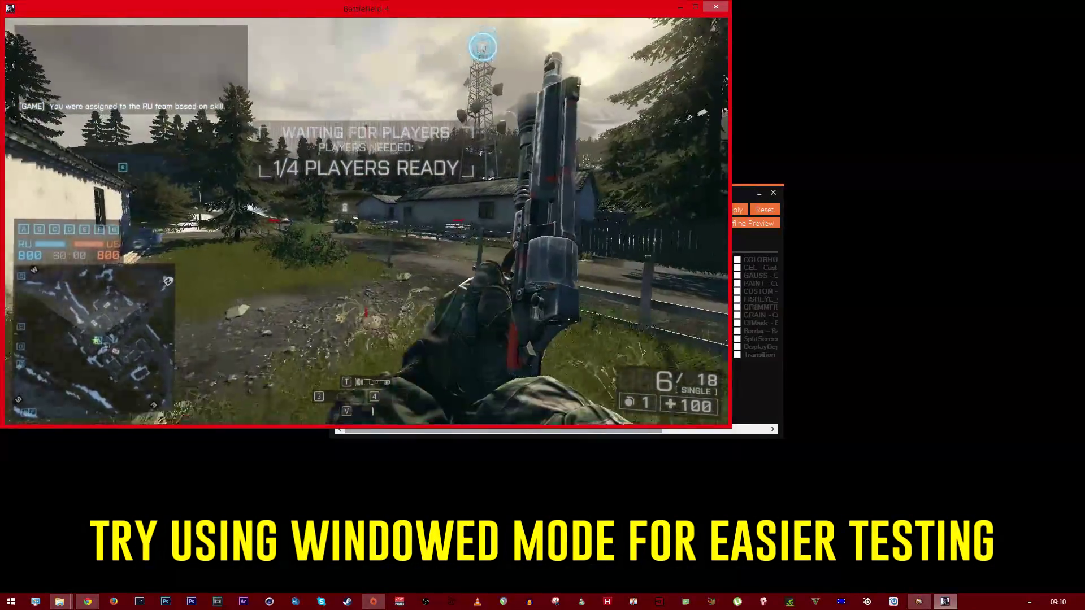
key("w")
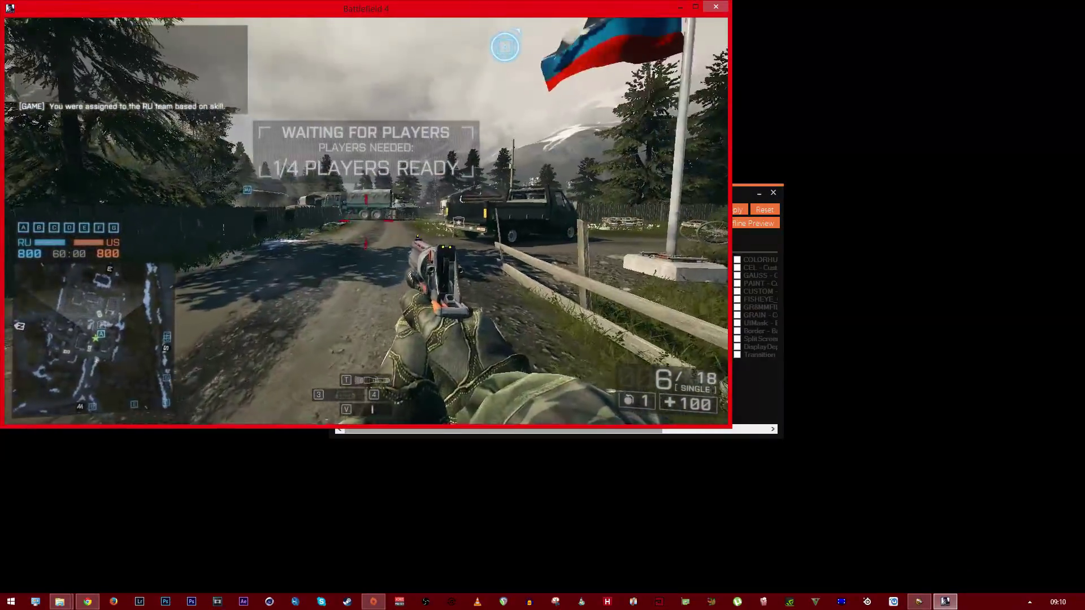
Step: Run 'ui.drawenable 0' in the console, then Alt+Tab back to Mediator
key("grave")
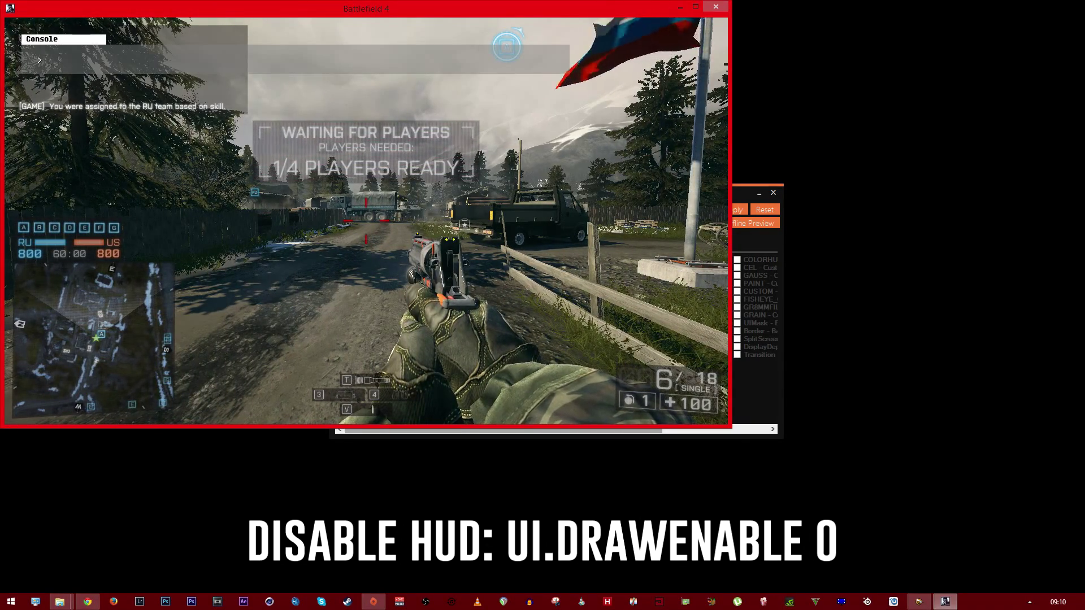
type("ui.drawenab")
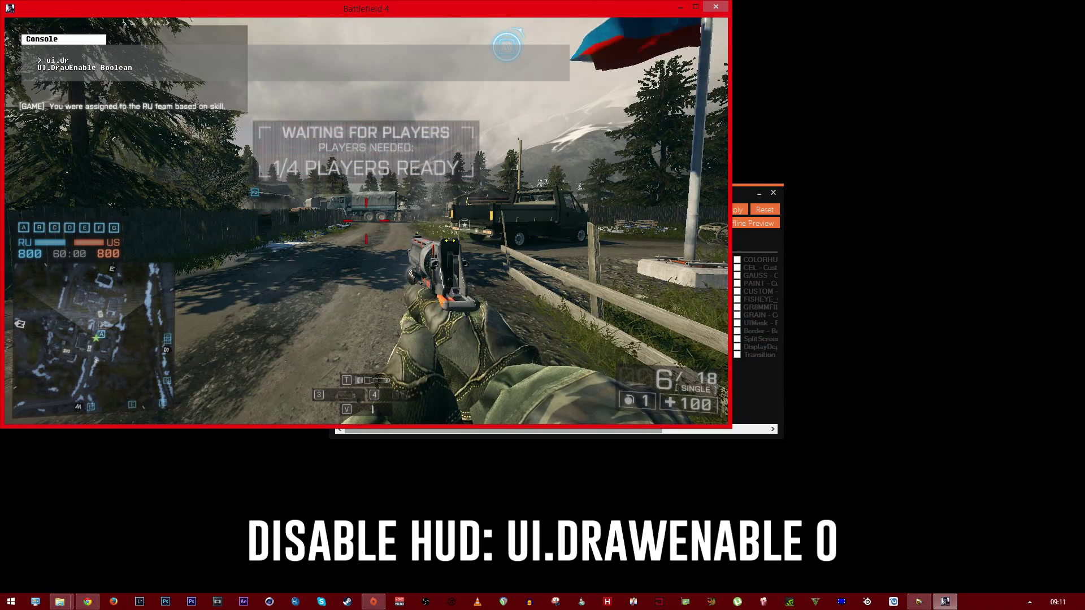
type("le 0")
key("Return")
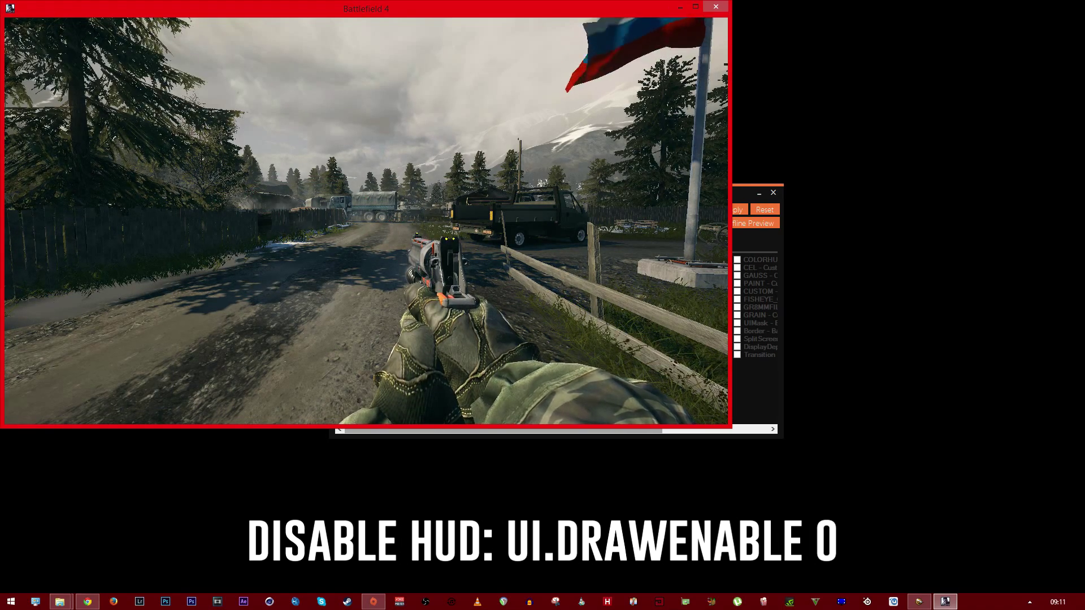
key("alt+Tab")
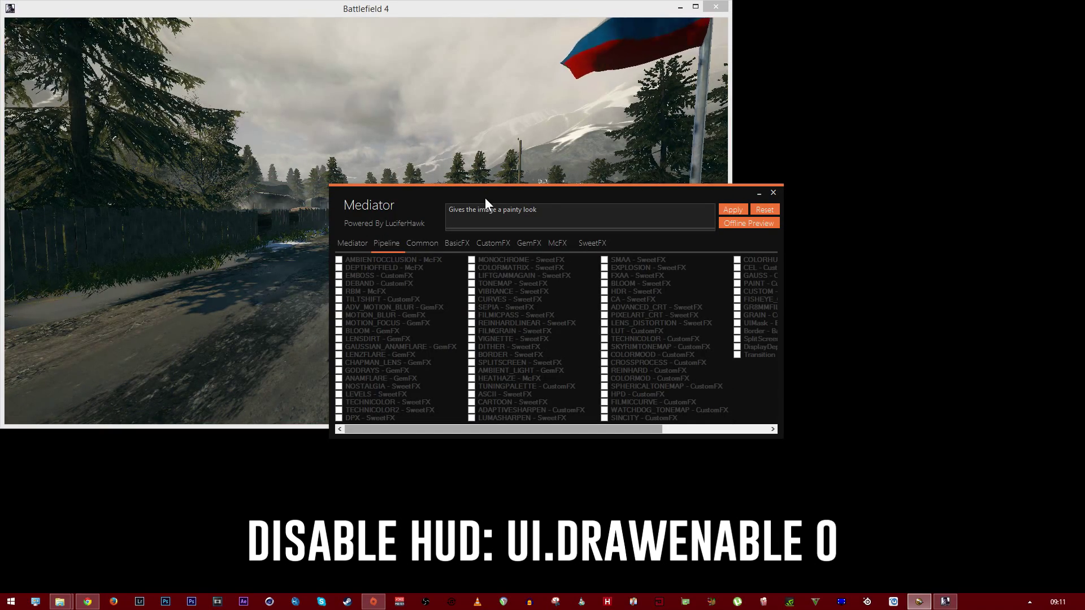
Step: Rearrange the Mediator and Battlefield 4 windows so Mediator sits in front of the game
left_click_drag(486, 197, 687, 259)
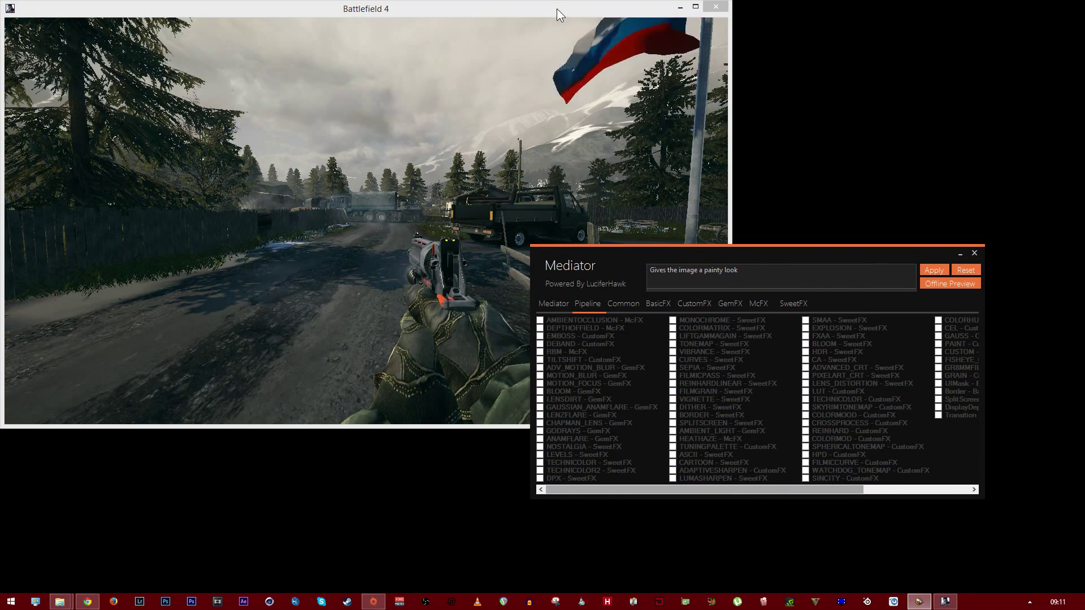
left_click_drag(556, 9, 722, 26)
left_click(926, 257)
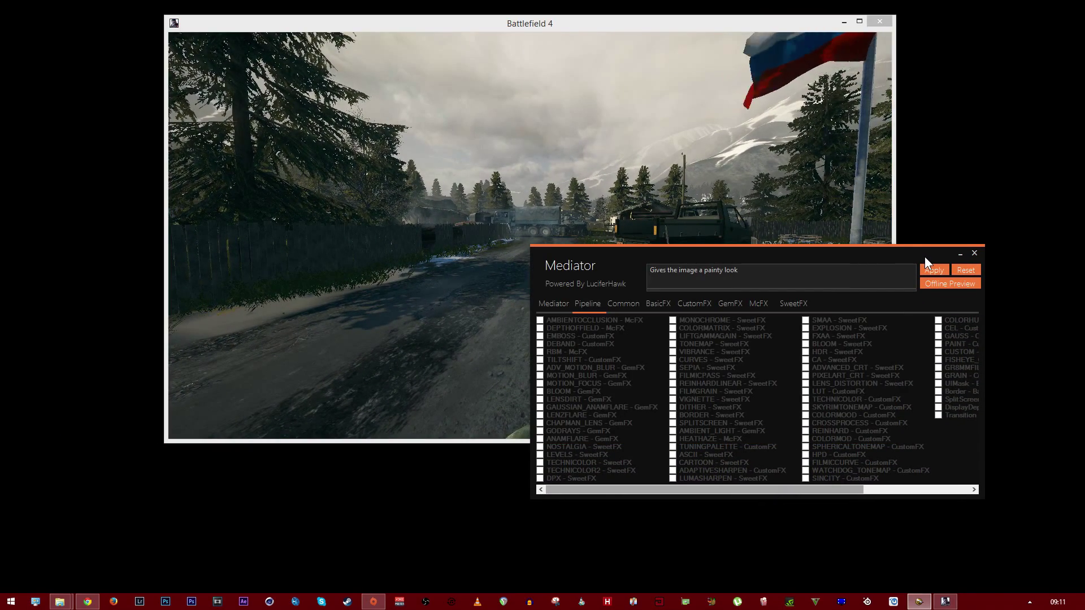
Step: Browse the CustomFX and SweetFX settings, then enable LEVELS - SweetFX in the pipeline
left_click(567, 304)
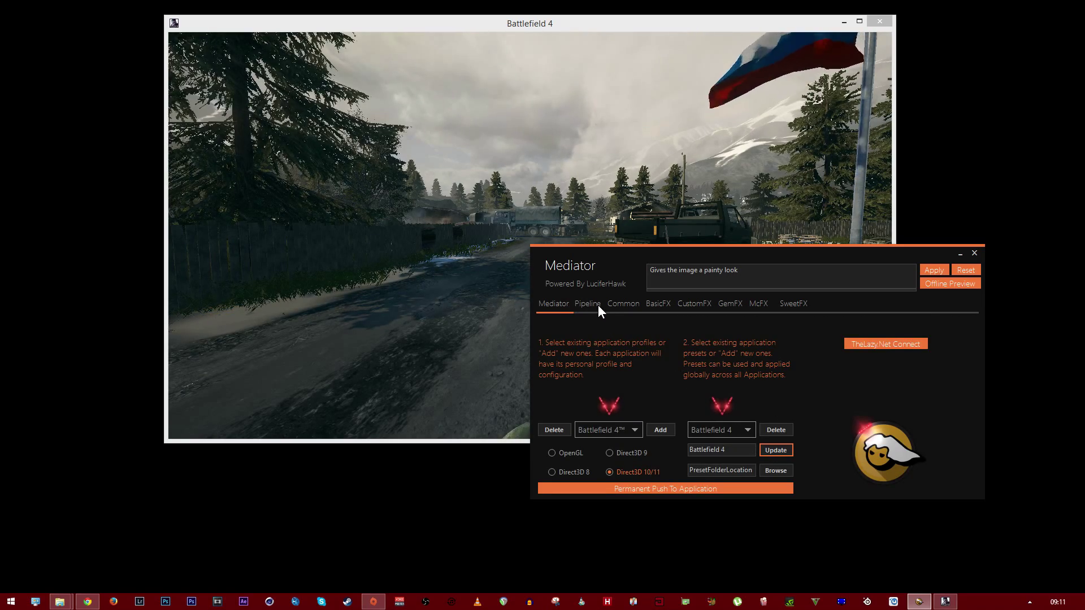
left_click(587, 304)
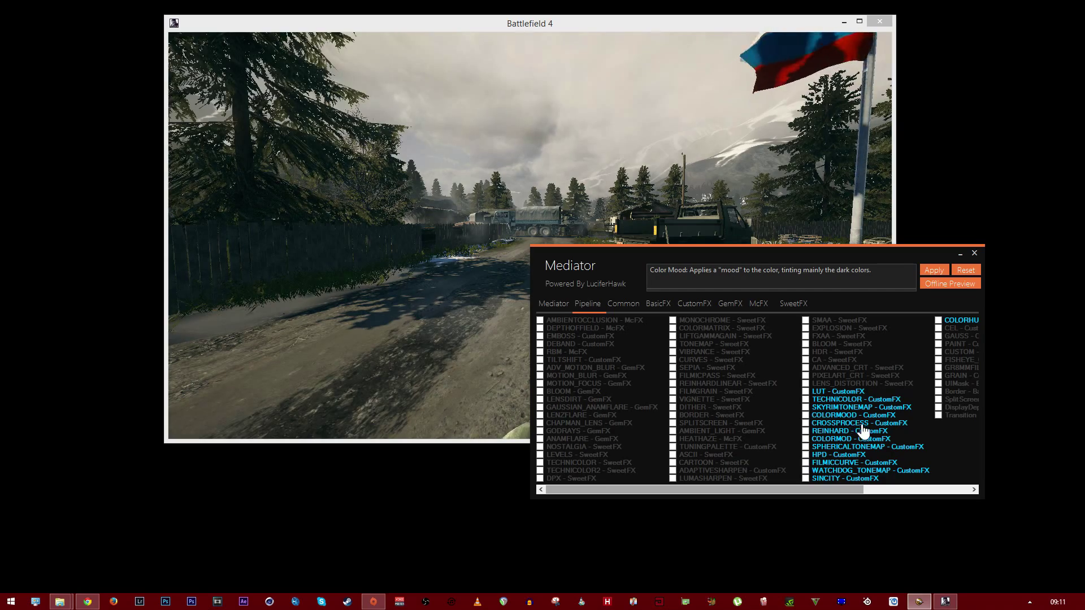
left_click(688, 303)
left_click(798, 305)
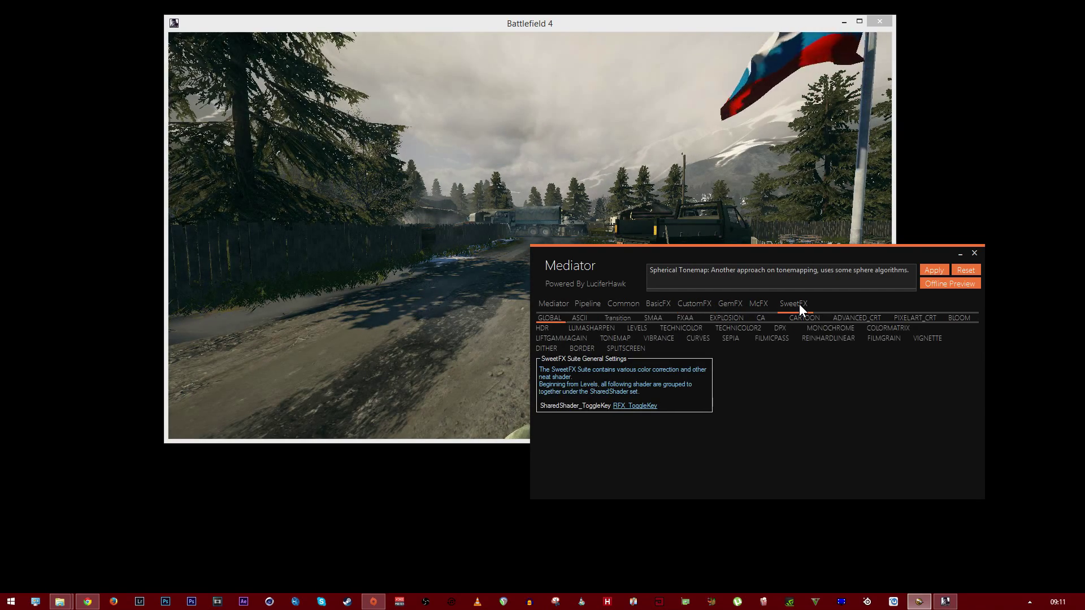
left_click(588, 304)
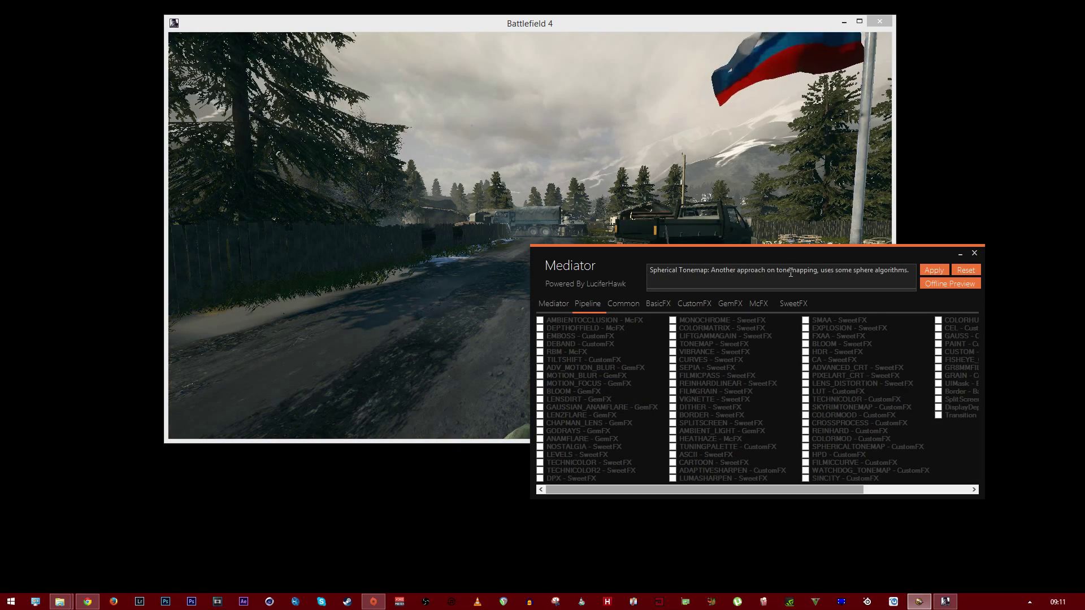
left_click_drag(907, 272, 644, 270)
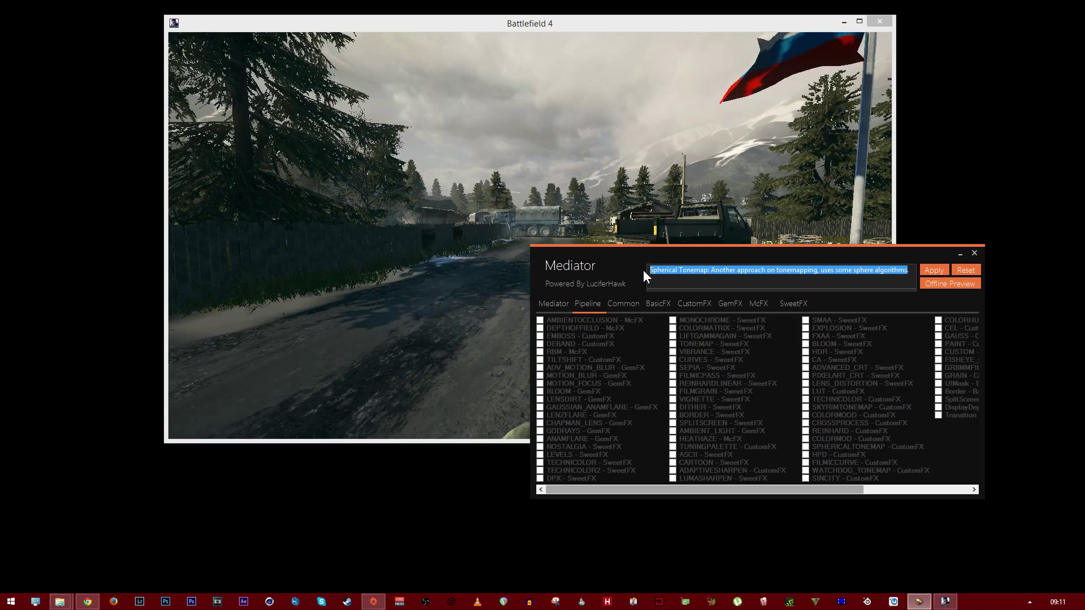
left_click(540, 454)
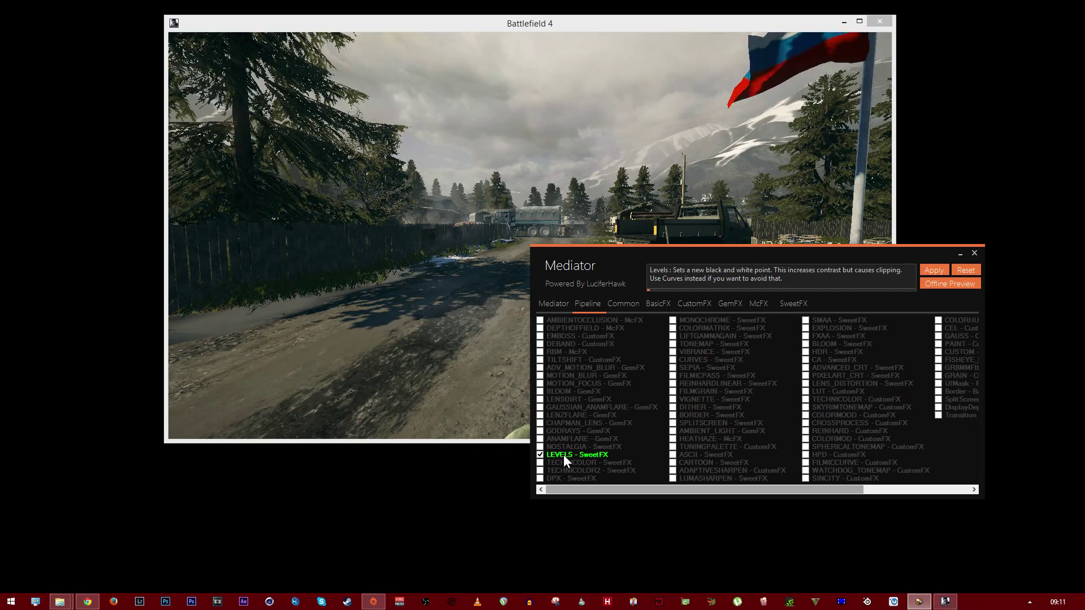
Step: Set the SweetFX Levels black point to 21 and apply it
left_click(794, 304)
left_click(637, 327)
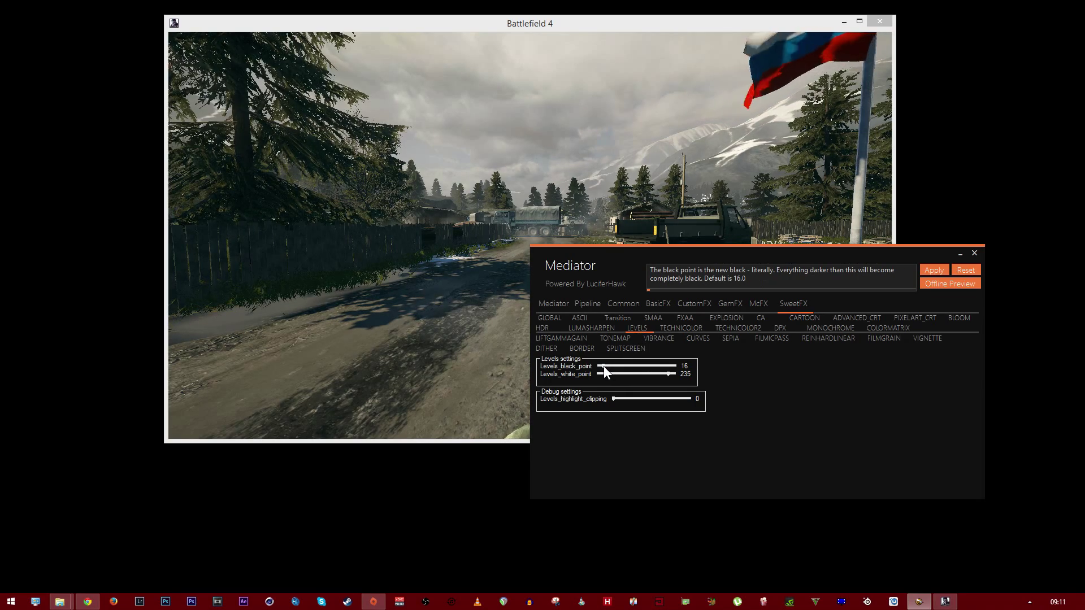
left_click_drag(604, 367, 604, 365)
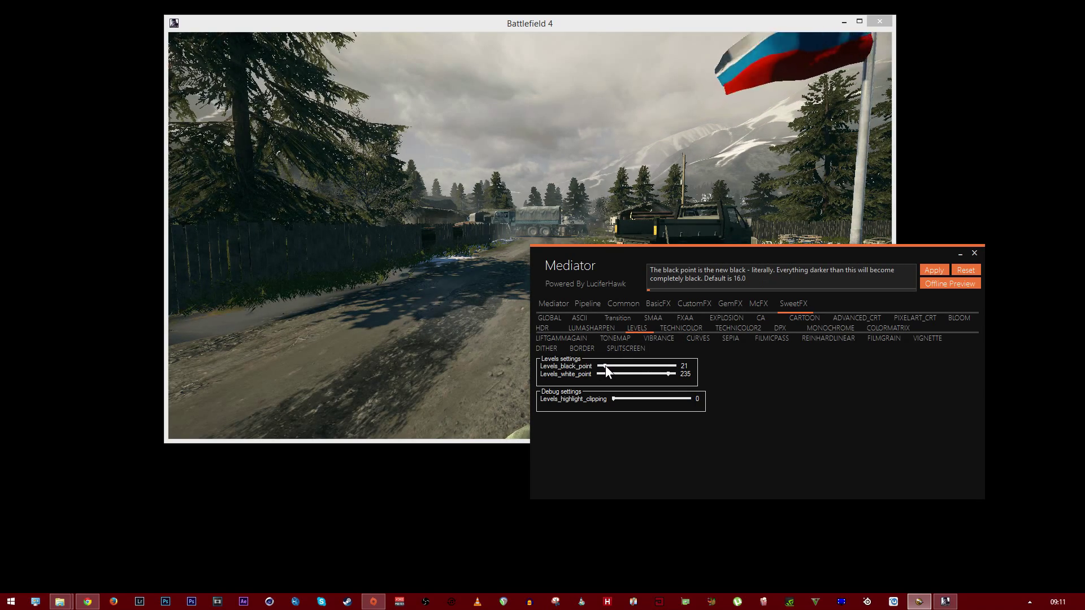
left_click(936, 267)
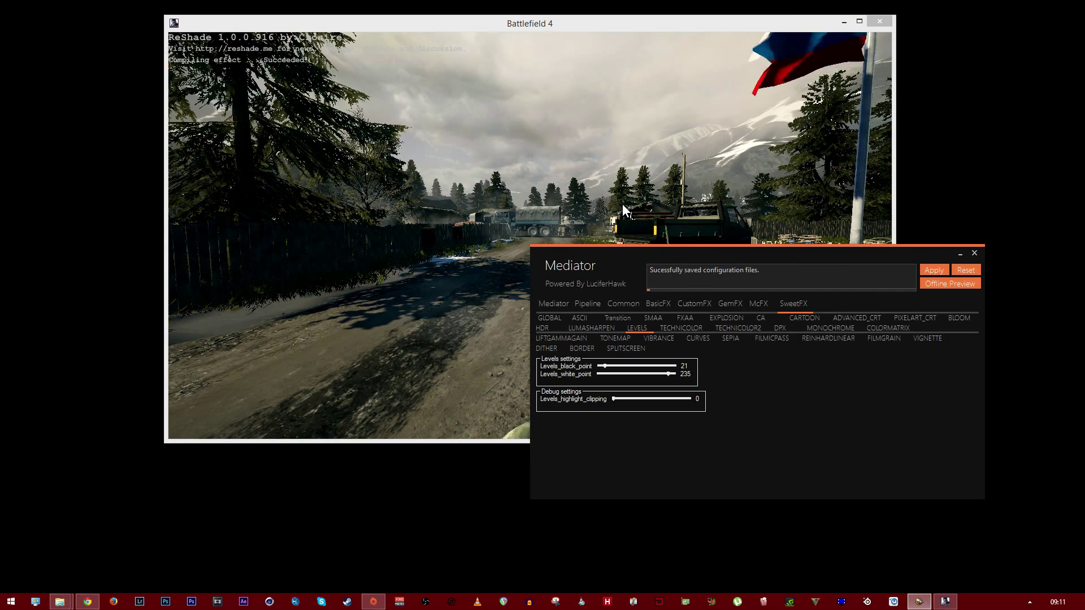
Step: In Battlefield 4, toggle the effects off and on with Scroll Lock, then return to Mediator
left_click(623, 203)
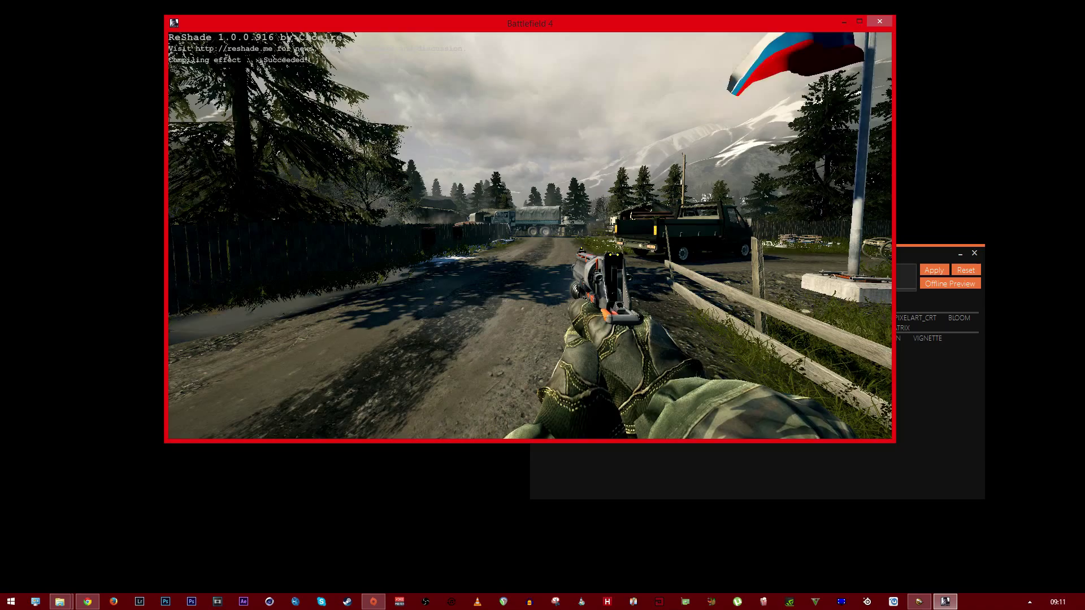
key("Scroll_Lock")
key("Scroll_Lock")
key("Scroll_Lock")
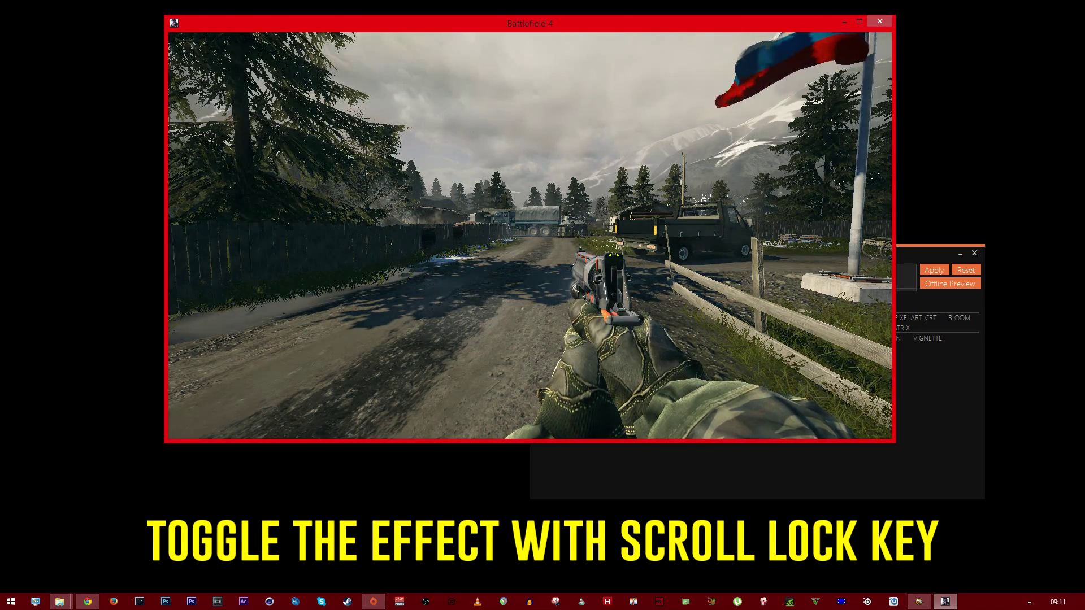
key("Scroll_Lock")
key("alt+Tab")
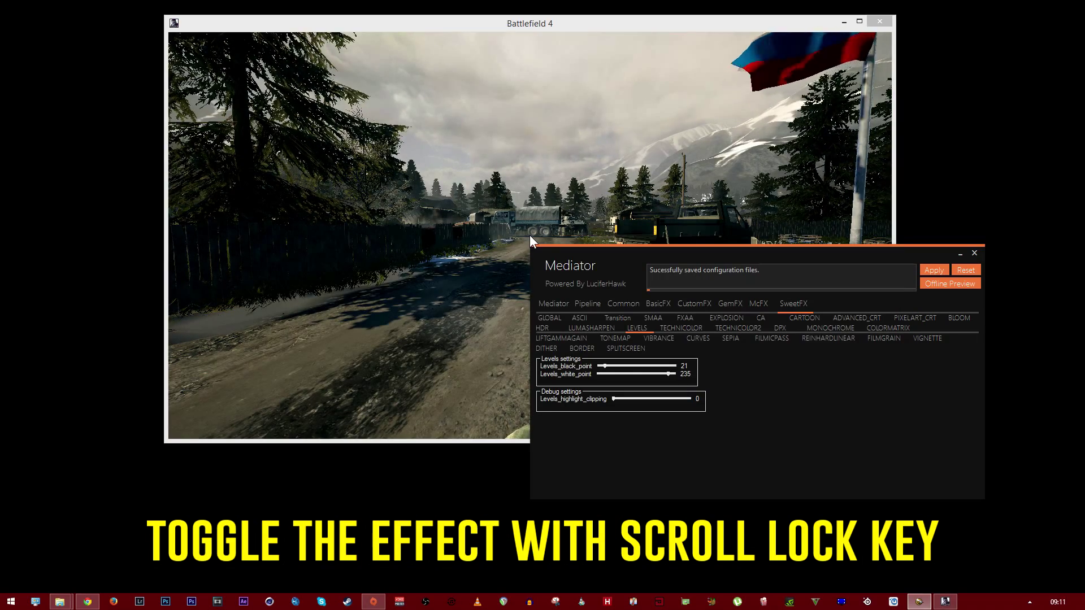
Step: Tick TONEMAP, VIBRANCE and CURVES in the effect pipeline alongside Levels
left_click(586, 302)
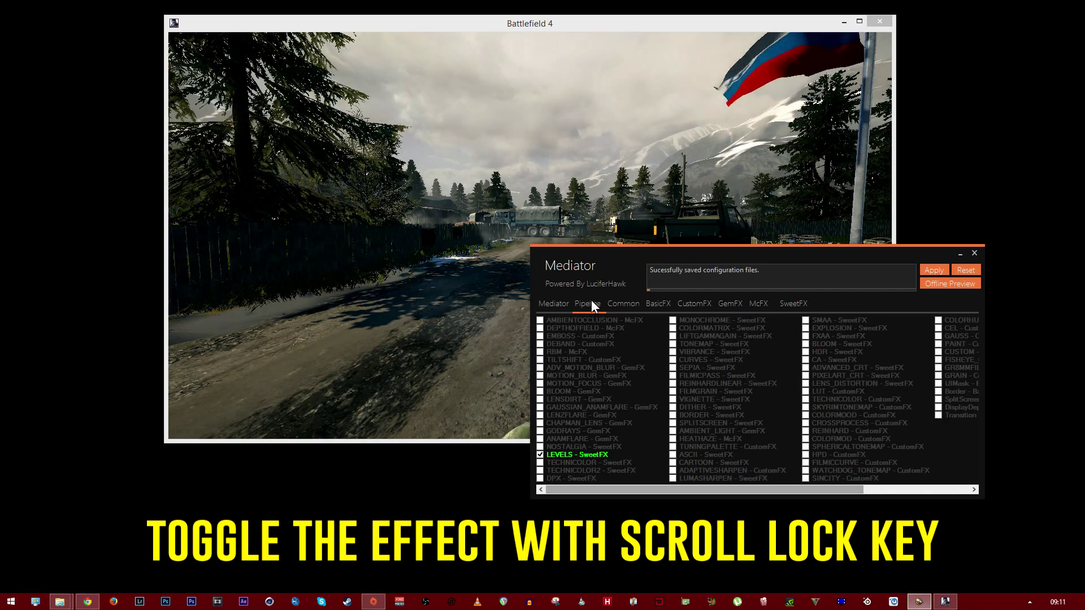
left_click(674, 344)
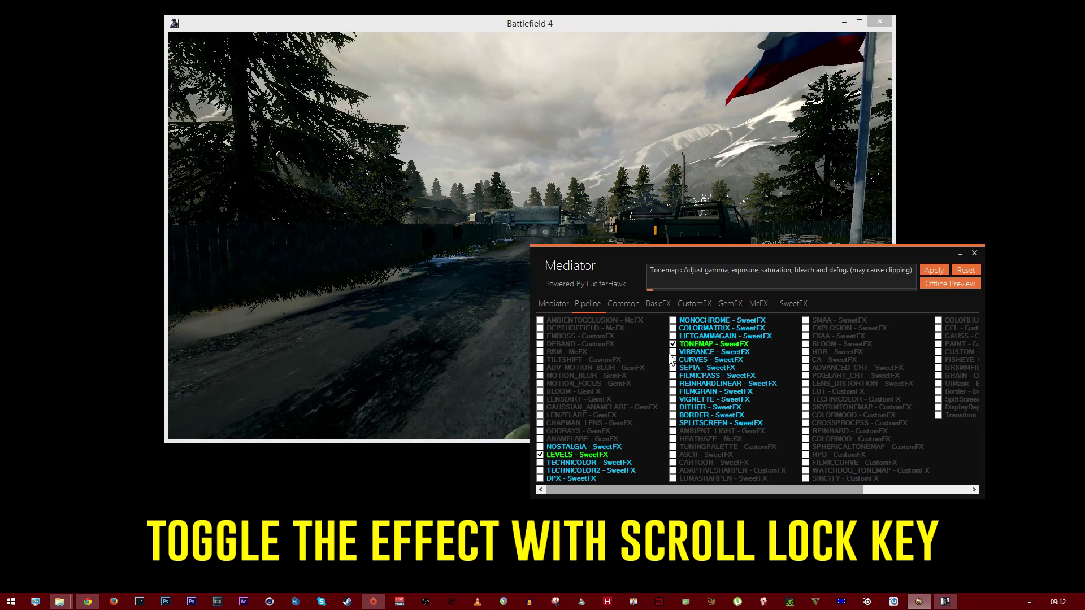
left_click(674, 359)
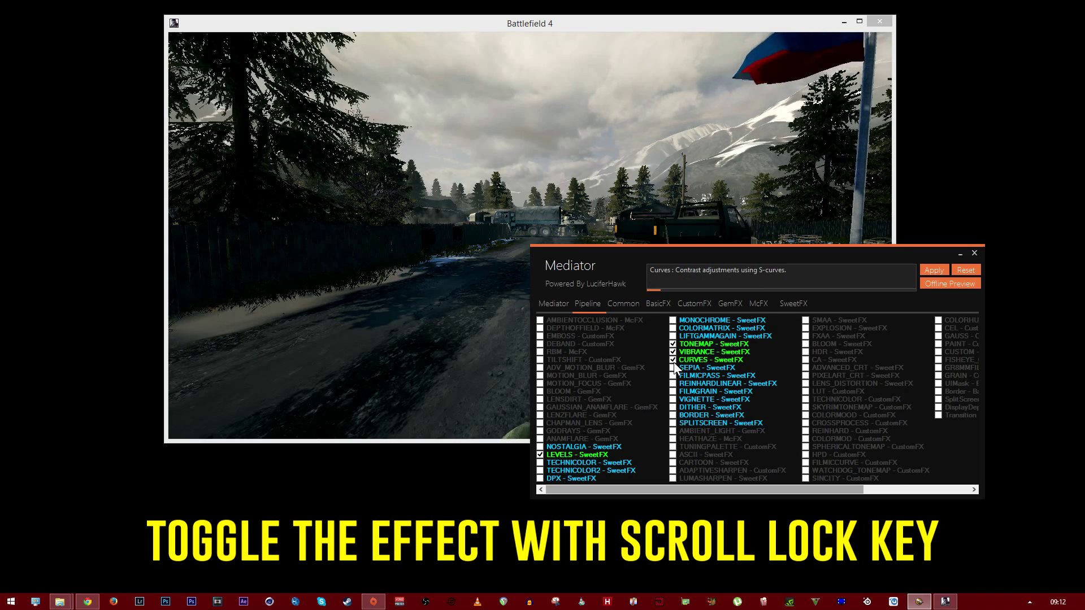
left_click(794, 304)
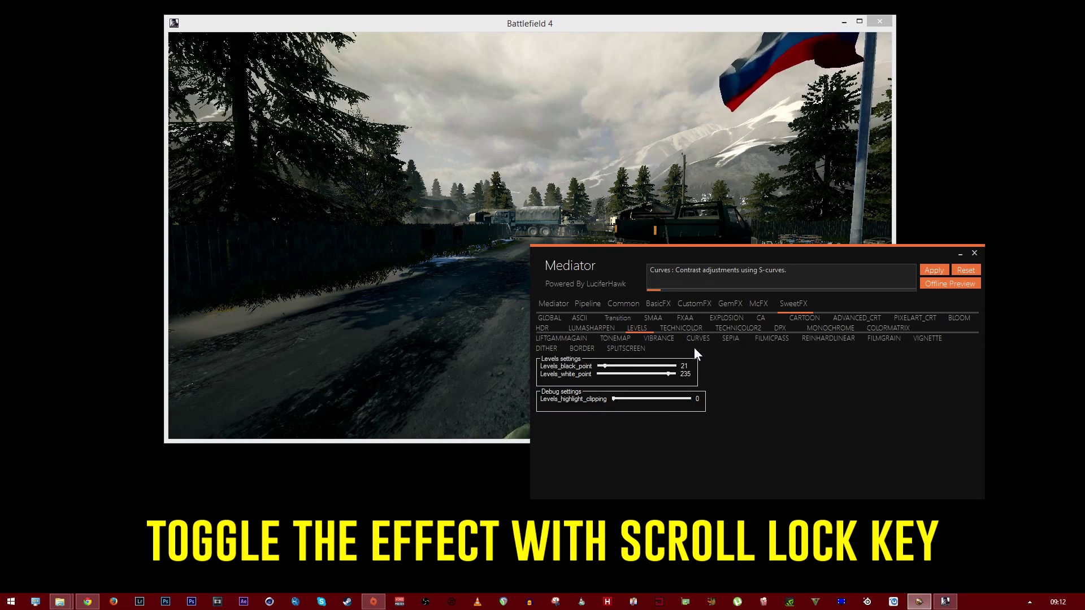
Step: Set Tonemap saturation to 0.141, Curves mode to 2 and Curves contrast to 0.20, then apply
left_click(616, 338)
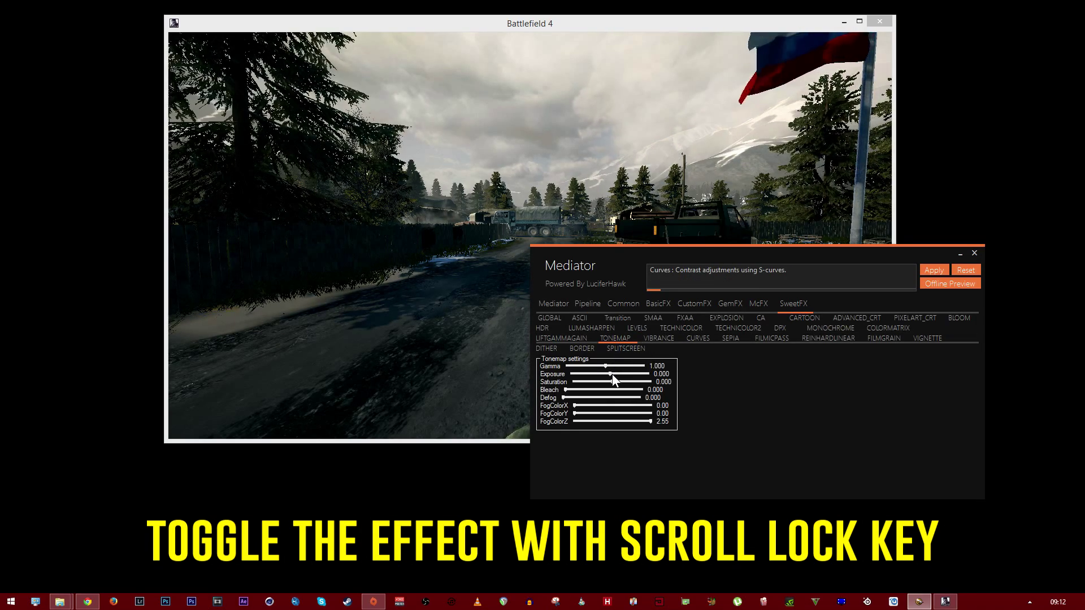
left_click_drag(614, 387, 617, 388)
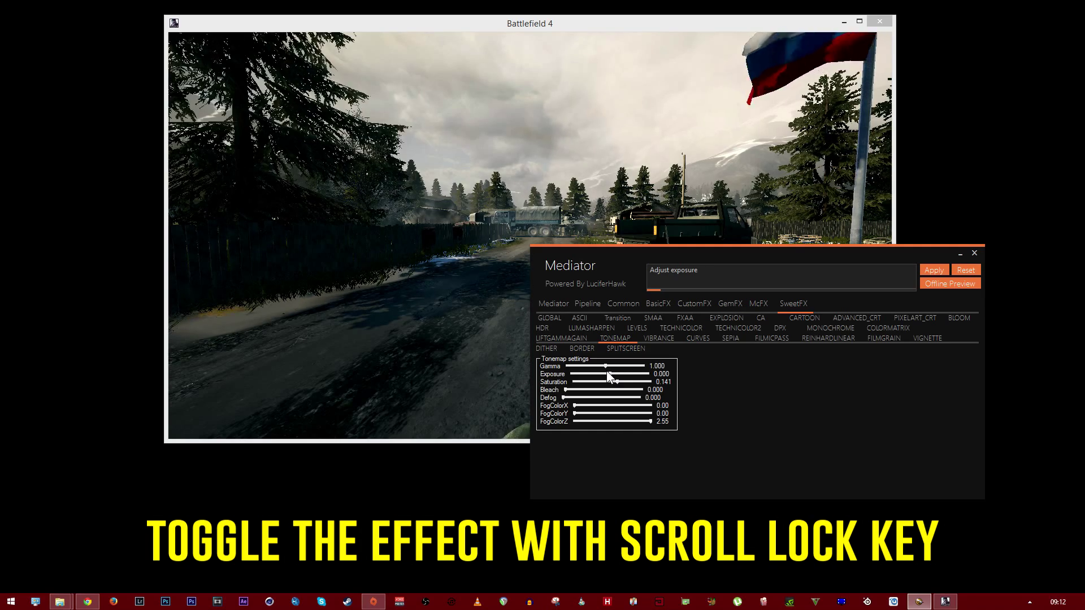
left_click(657, 338)
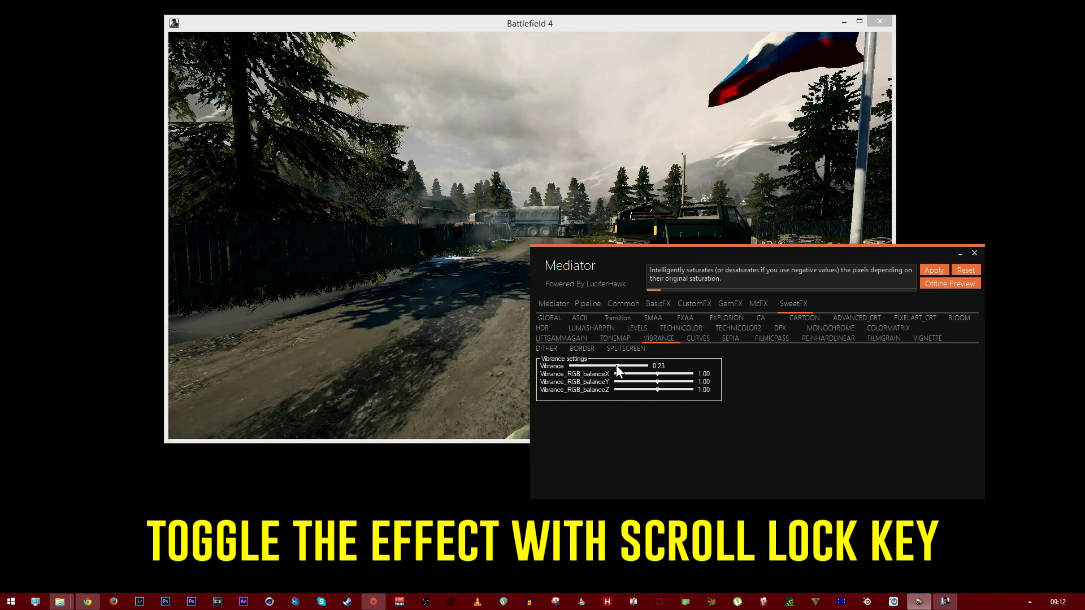
left_click(705, 338)
mouse_move(585, 366)
left_mouse_down()
mouse_move(653, 366)
mouse_move(632, 375)
left_mouse_up()
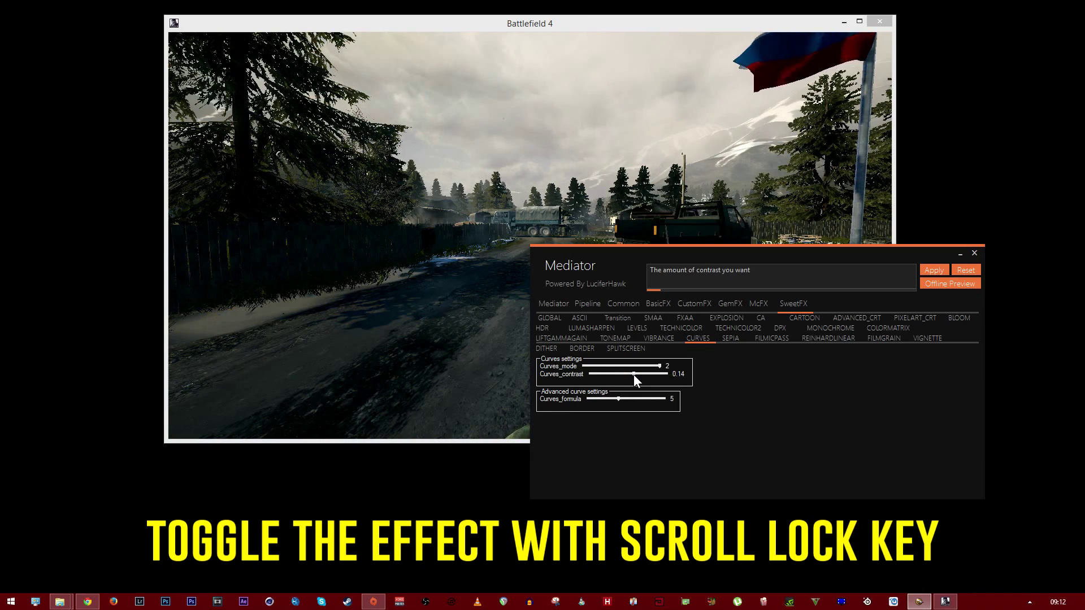
left_click_drag(631, 375, 635, 375)
left_click(938, 271)
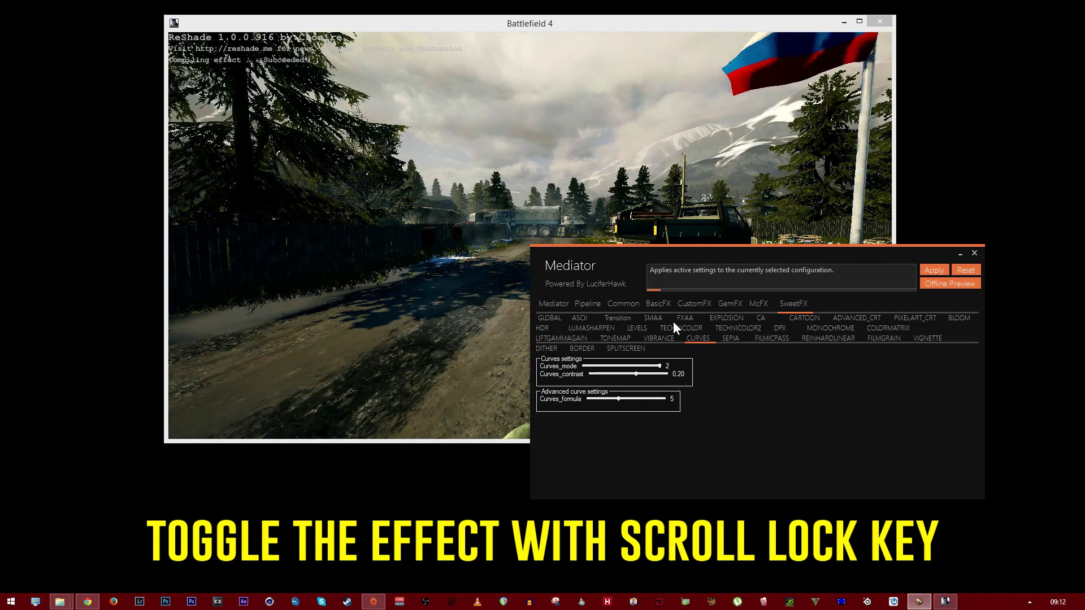
Step: Enable the ADAPTIVESHARPEN and LUMASHARPEN effects in the pipeline
left_click(588, 304)
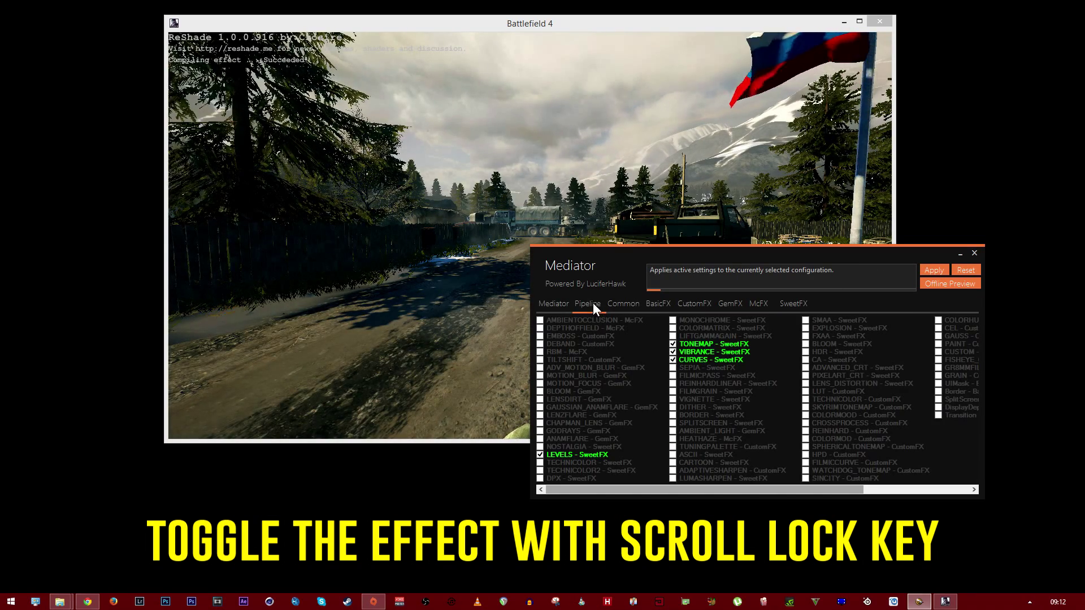
left_click(674, 470)
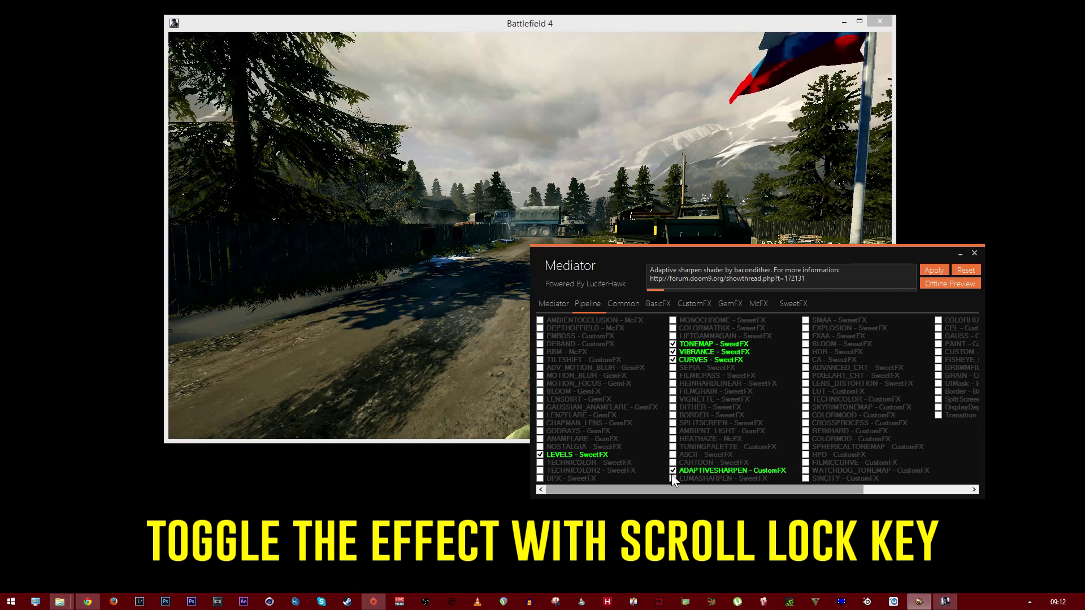
left_click(673, 478)
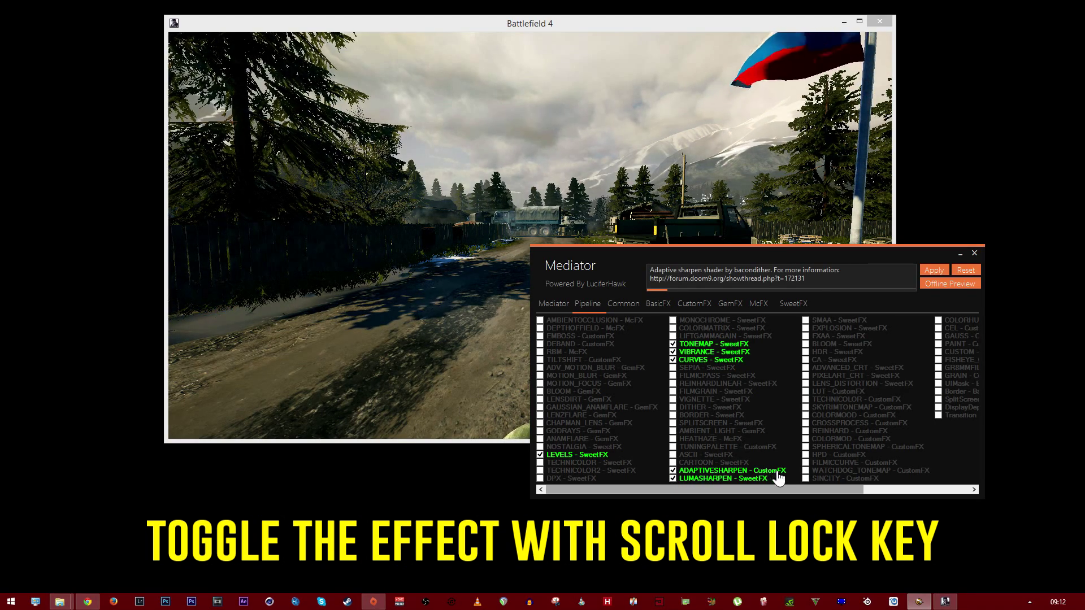
Step: Set the CustomFX Adaptive Sharpen curve_height to 0.83 and apply it to the game
left_click(702, 302)
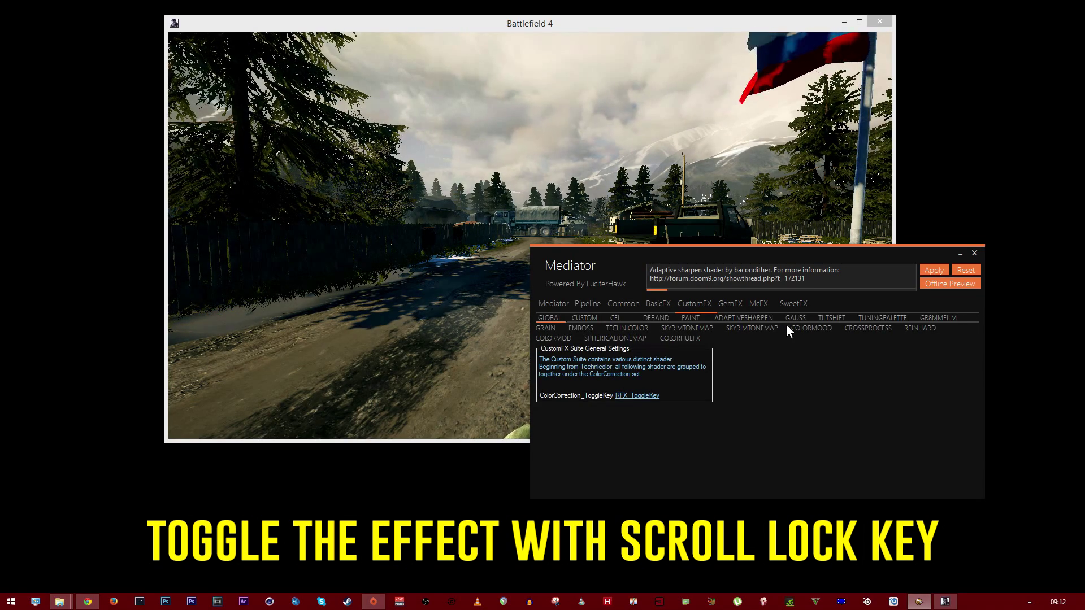
left_click(748, 319)
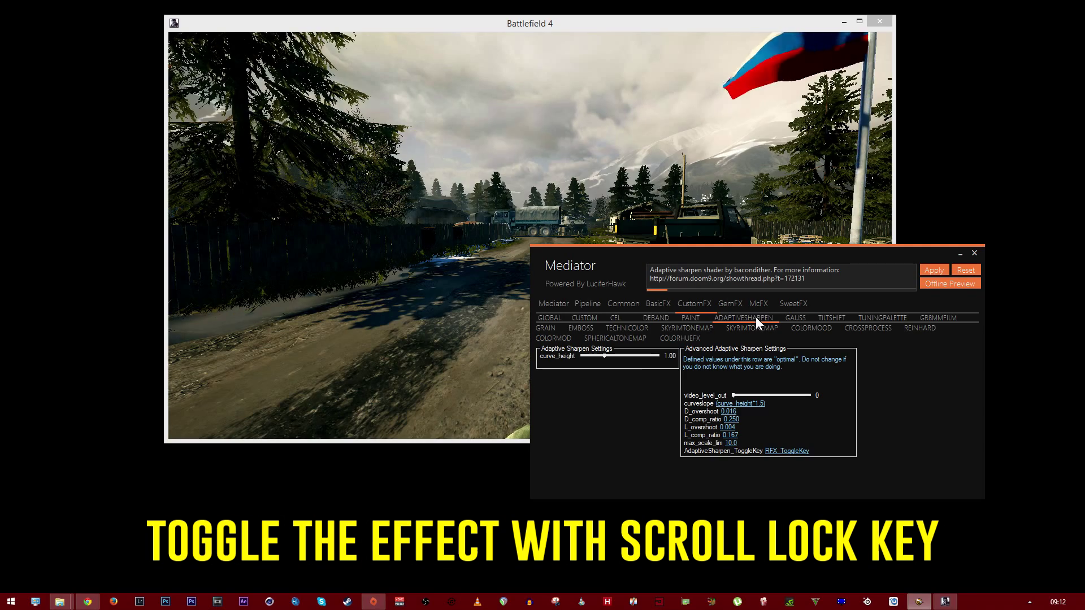
left_click_drag(605, 356, 599, 355)
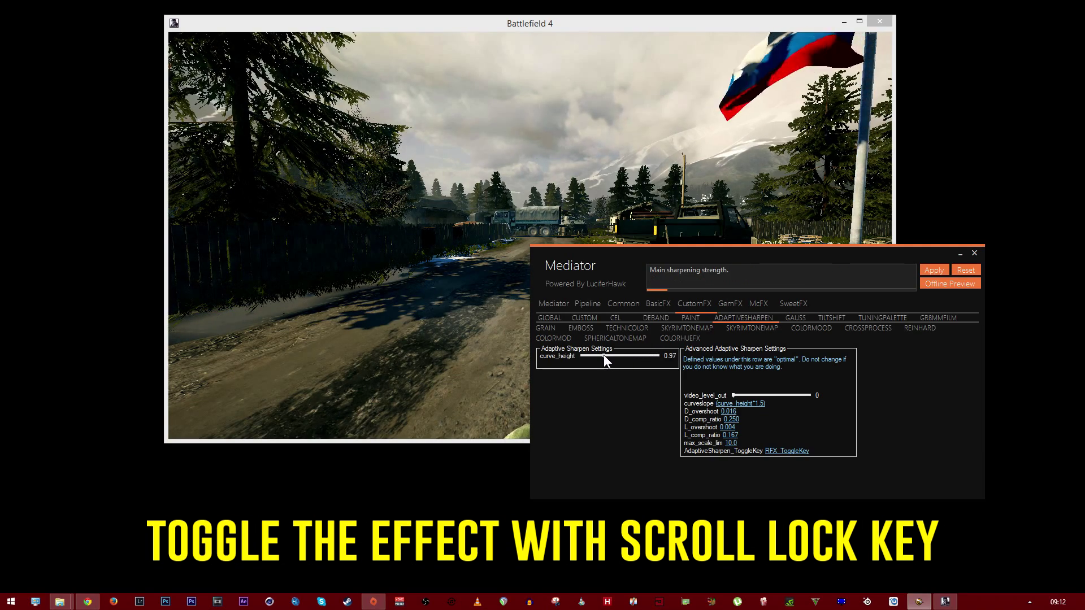
left_click(933, 269)
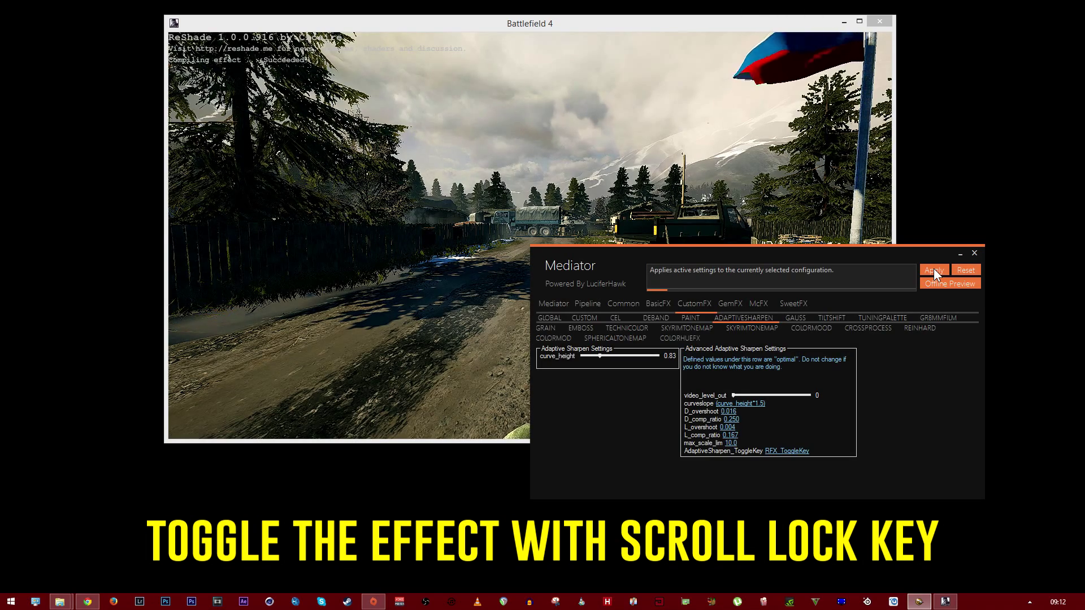
Step: Set the SweetFX LumaSharpen sharp_strength to 0.81 and apply it to Battlefield 4
left_click(586, 304)
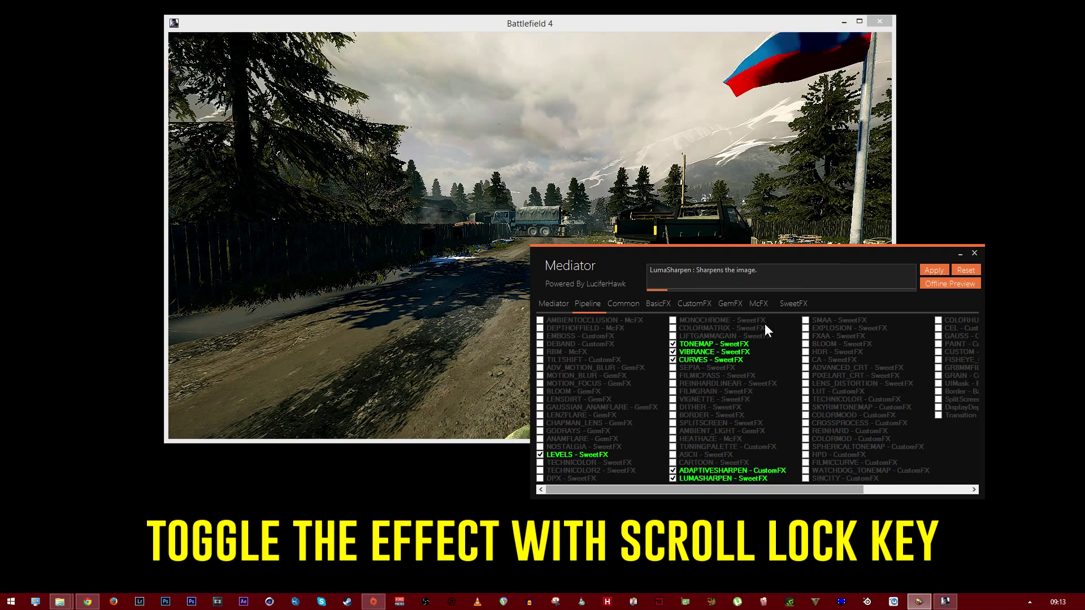
left_click(794, 304)
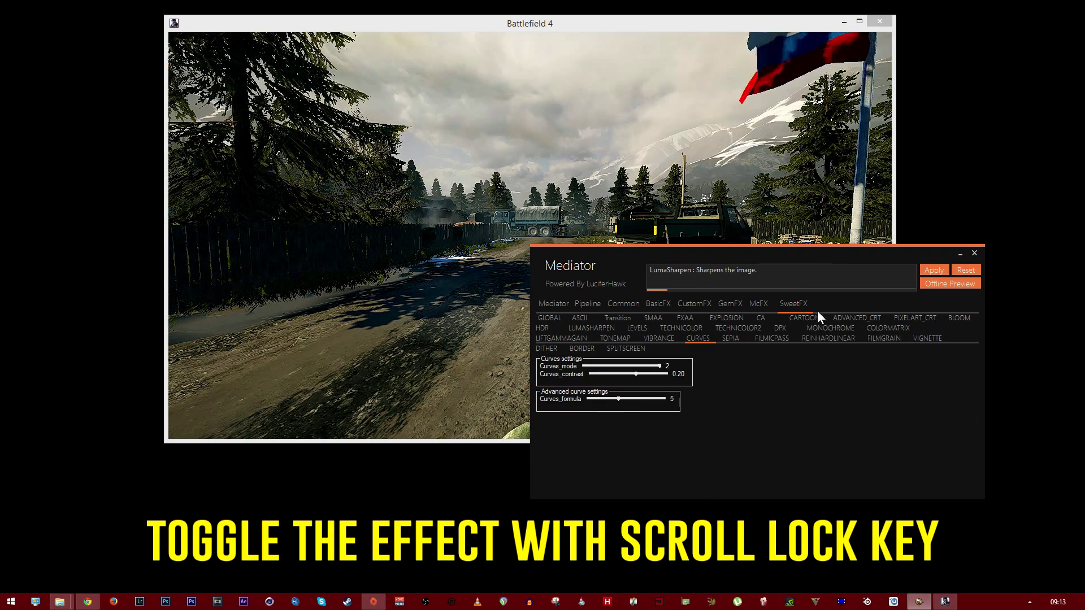
left_click(599, 328)
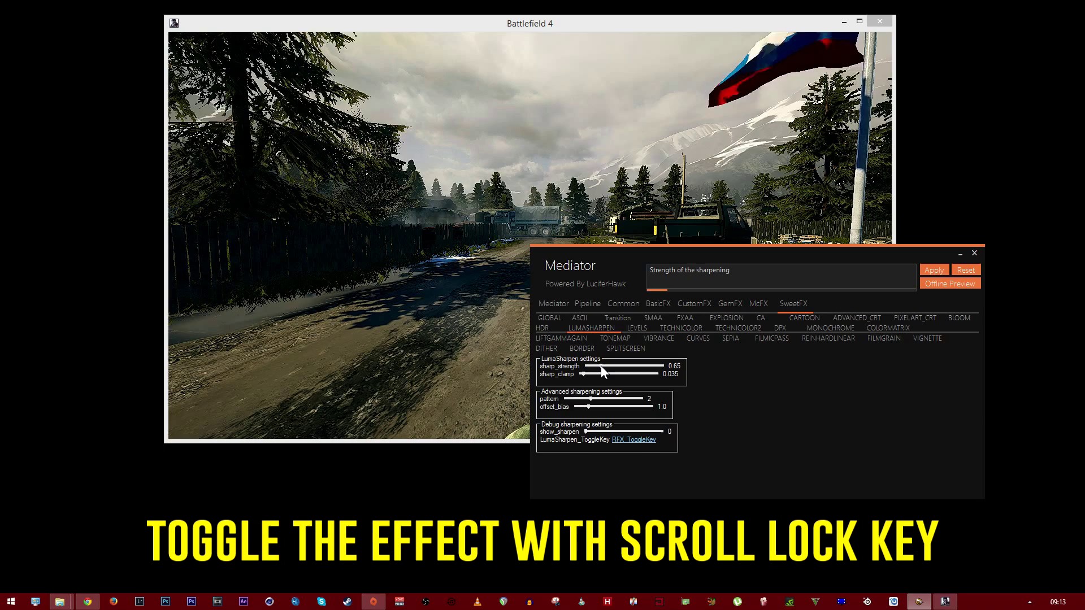
left_click_drag(601, 366, 603, 376)
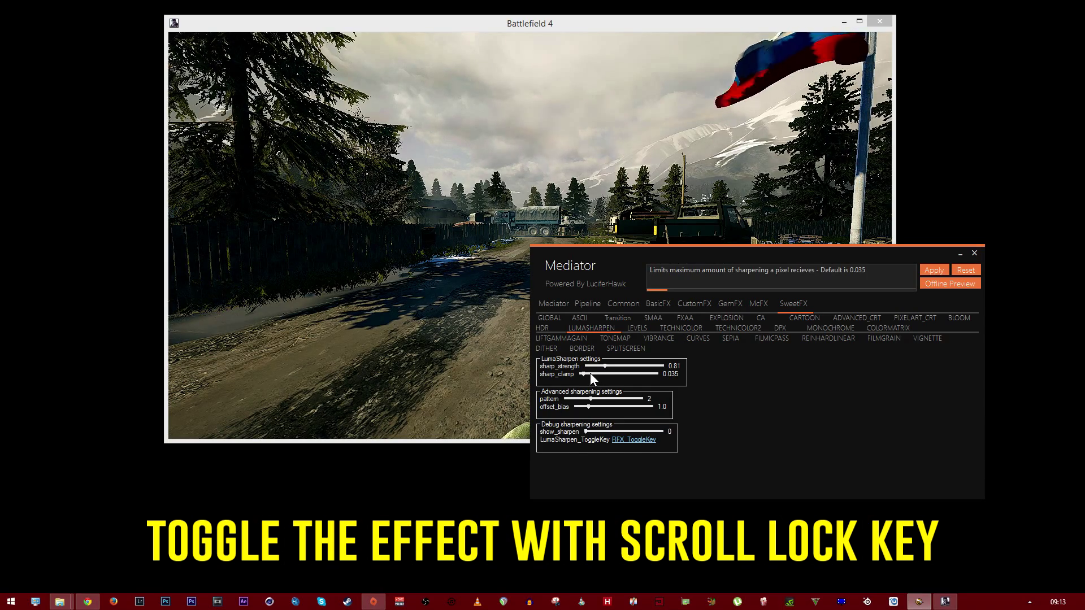
left_click(936, 265)
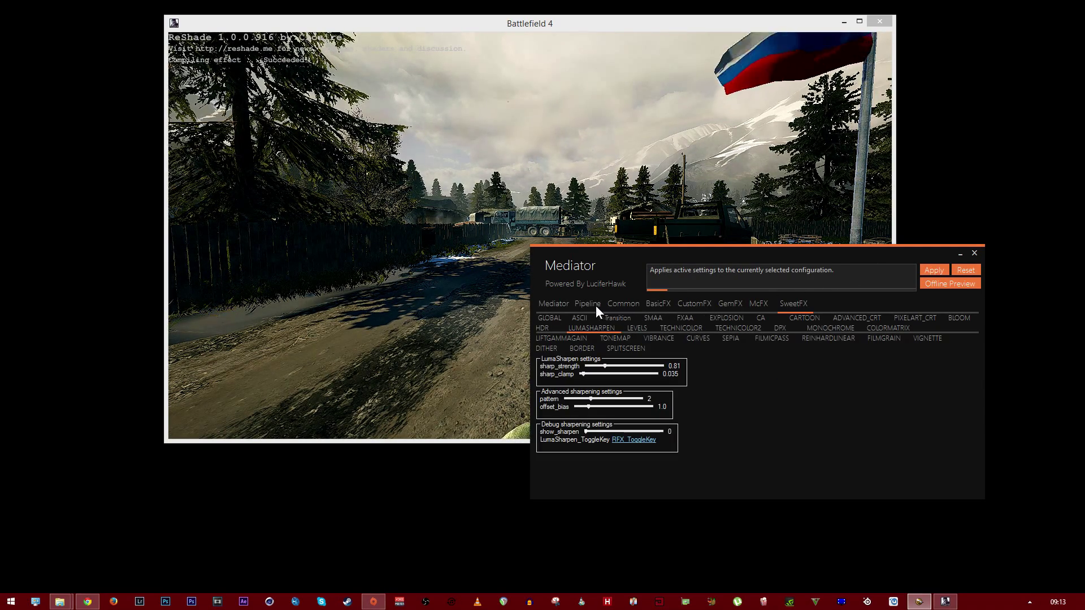
Step: In Battlefield 4, switch between rifle and pistol and walk to frame the truck
left_click(587, 304)
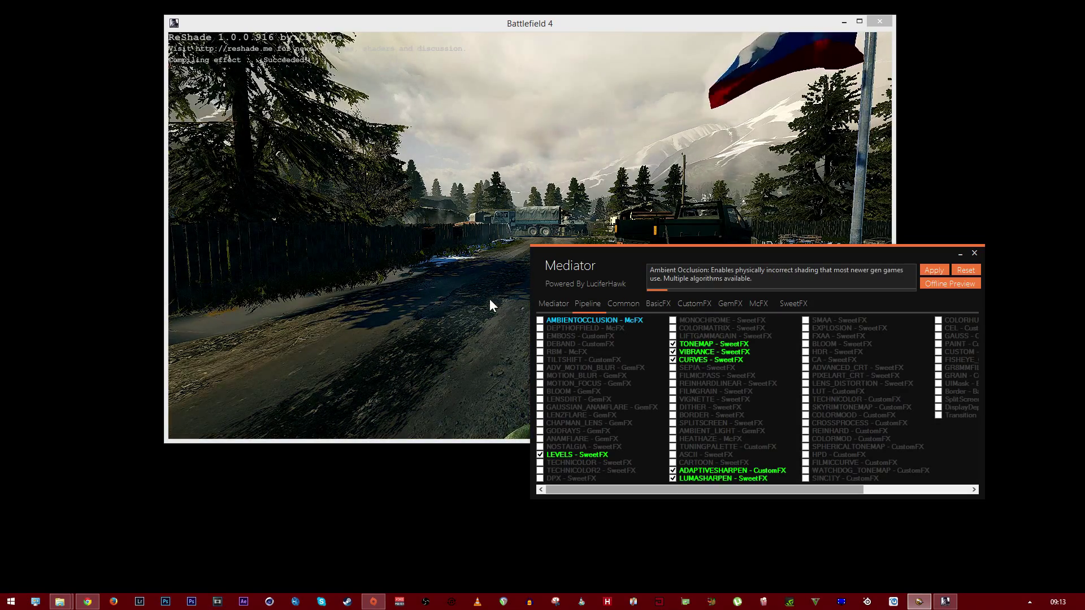
left_click(441, 271)
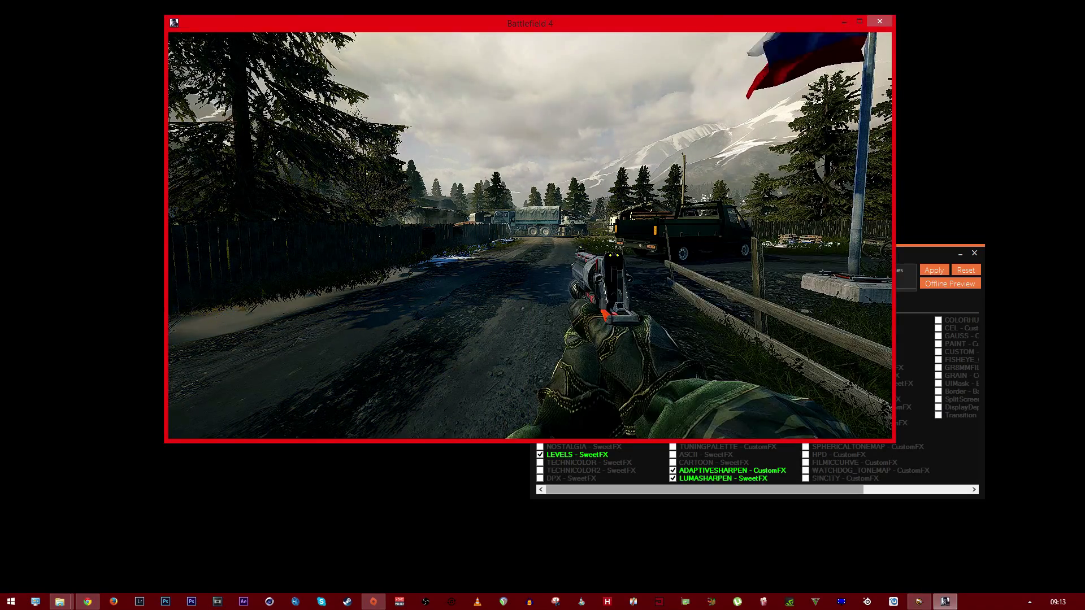
key("1")
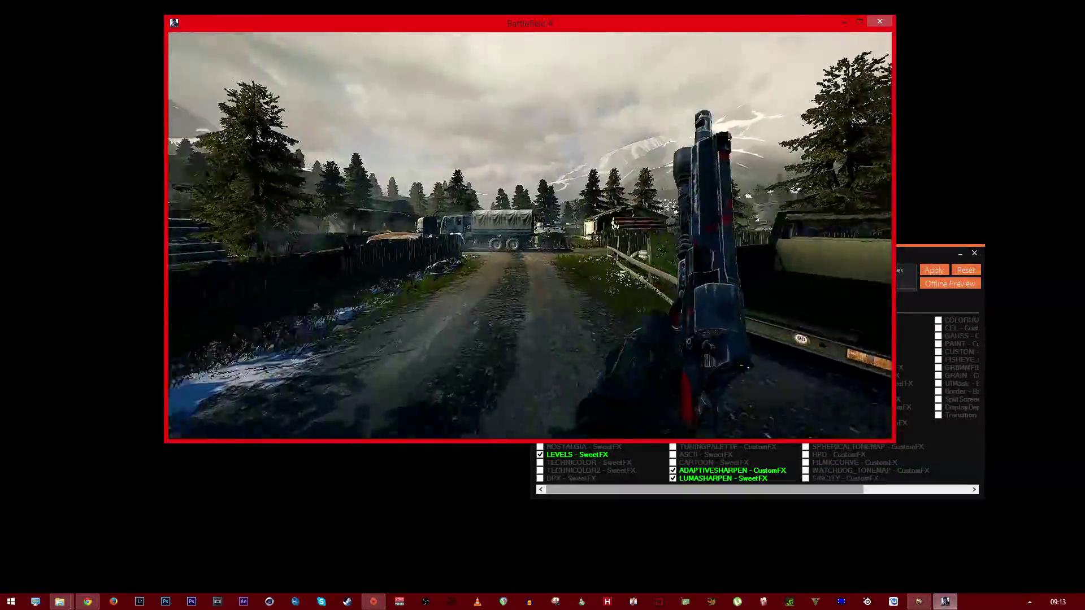
key("2")
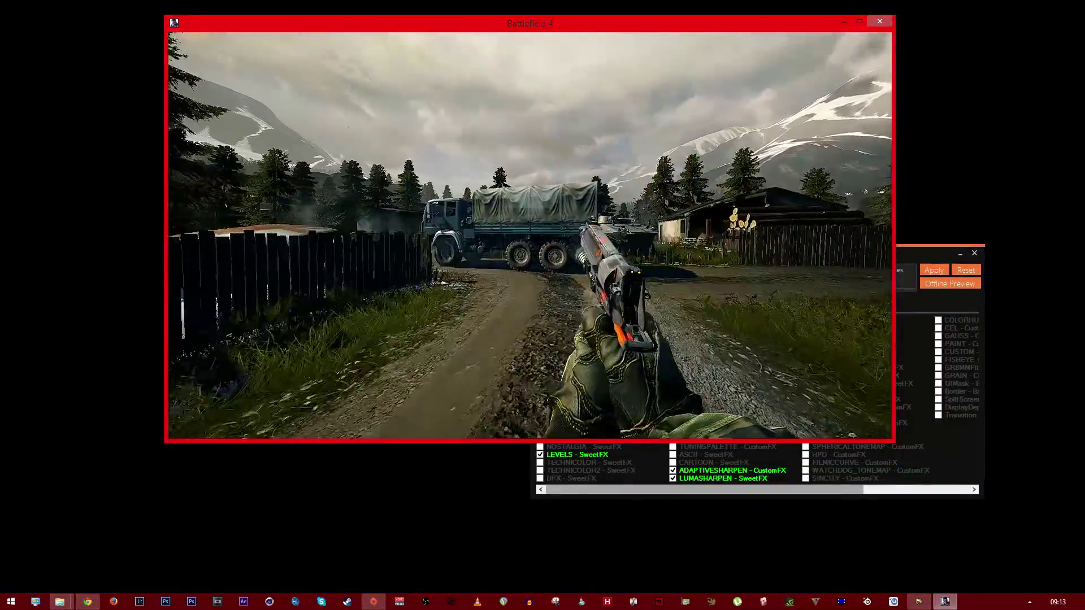
key("w")
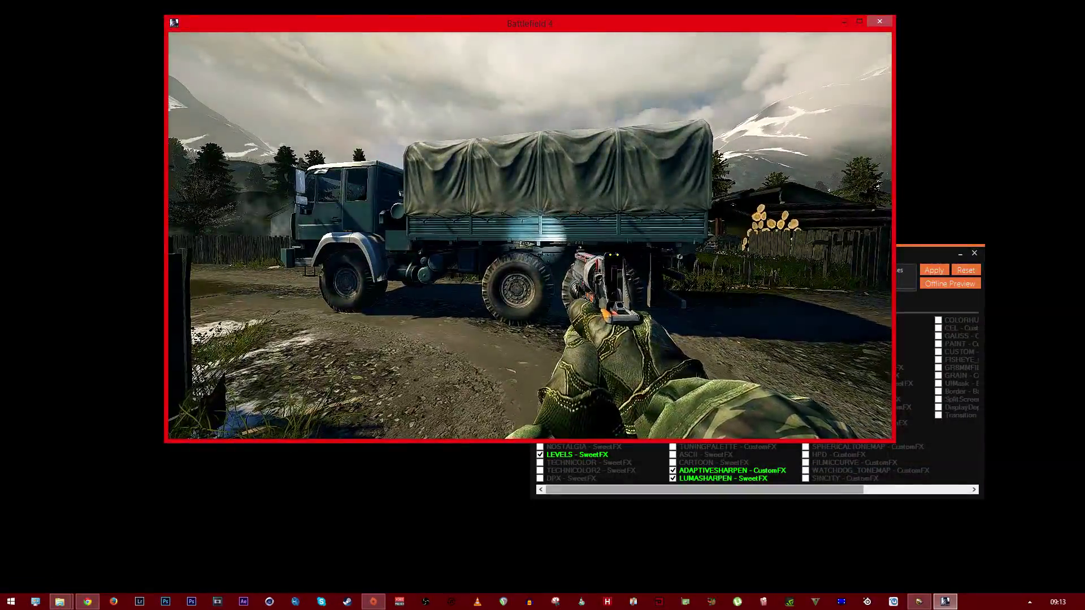
key("s")
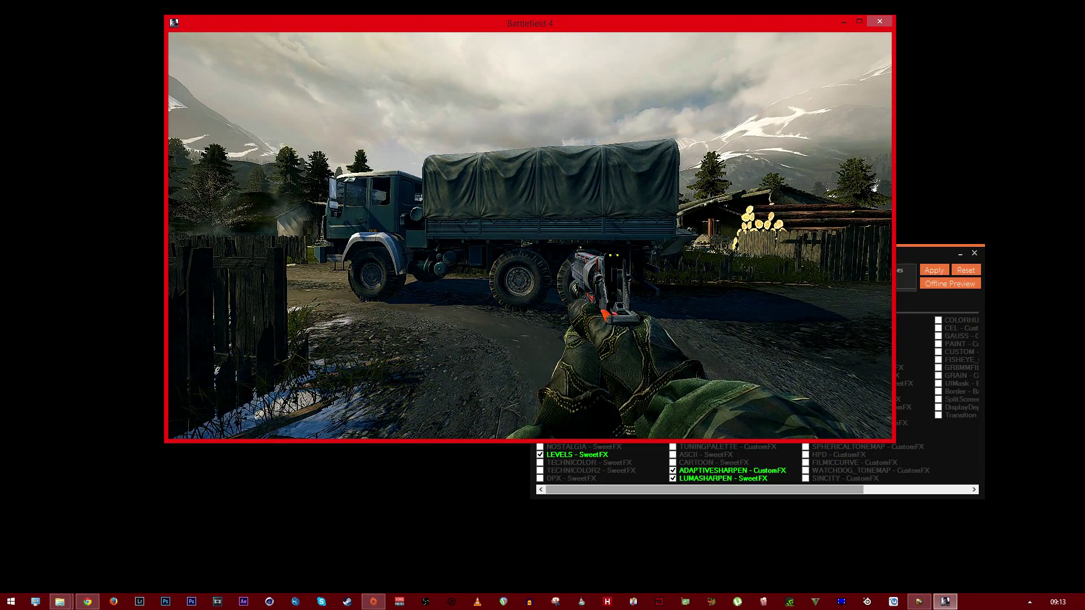
Step: Toggle the effects off and back on with Scroll Lock, then Alt-Tab to Mediator
key("Scroll_Lock")
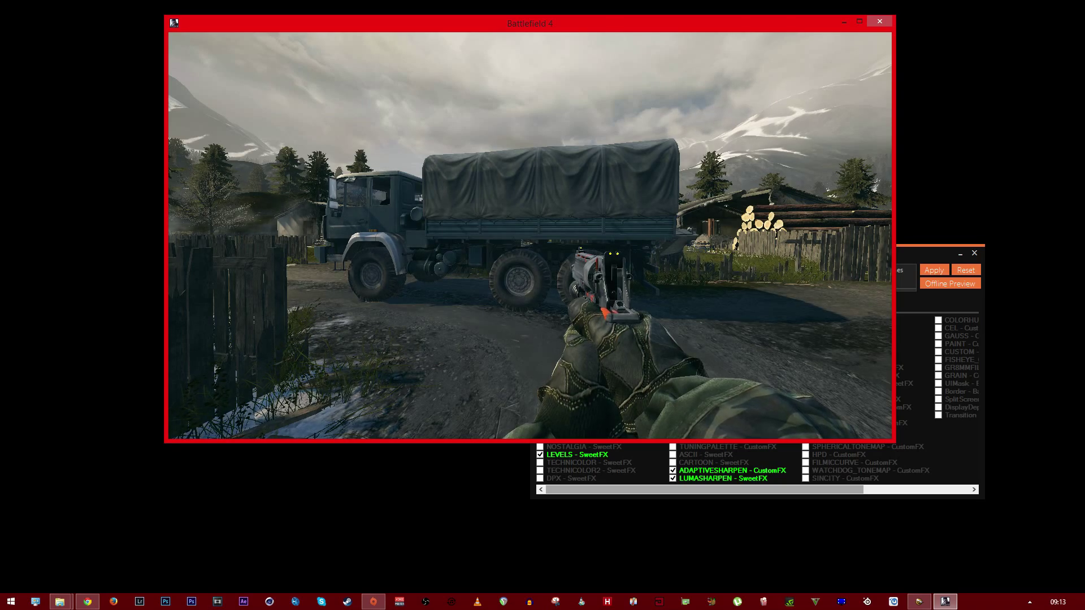
key("Scroll_Lock")
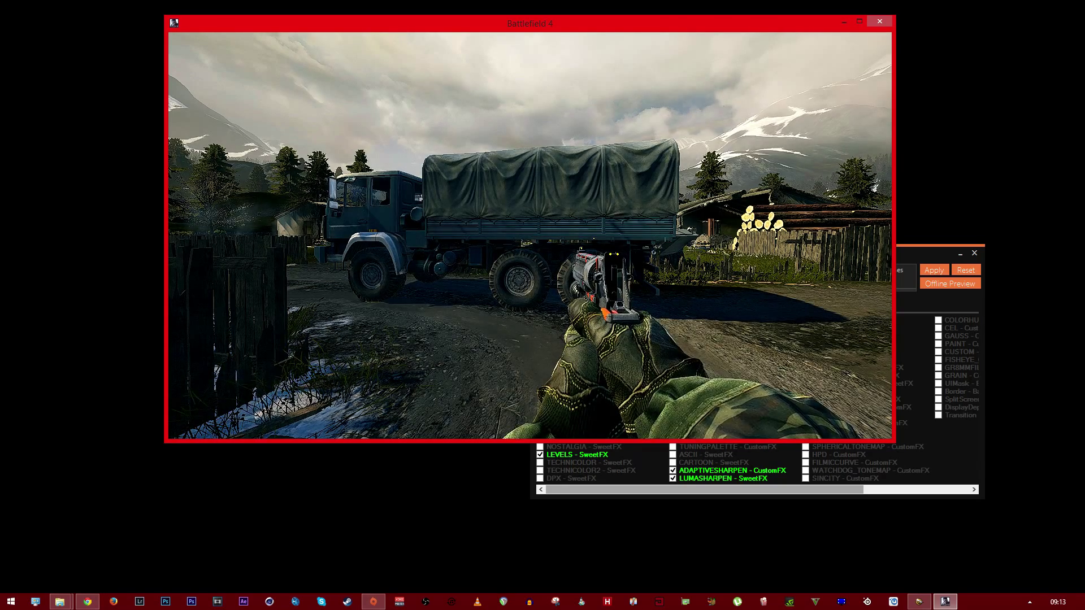
key("alt+Tab")
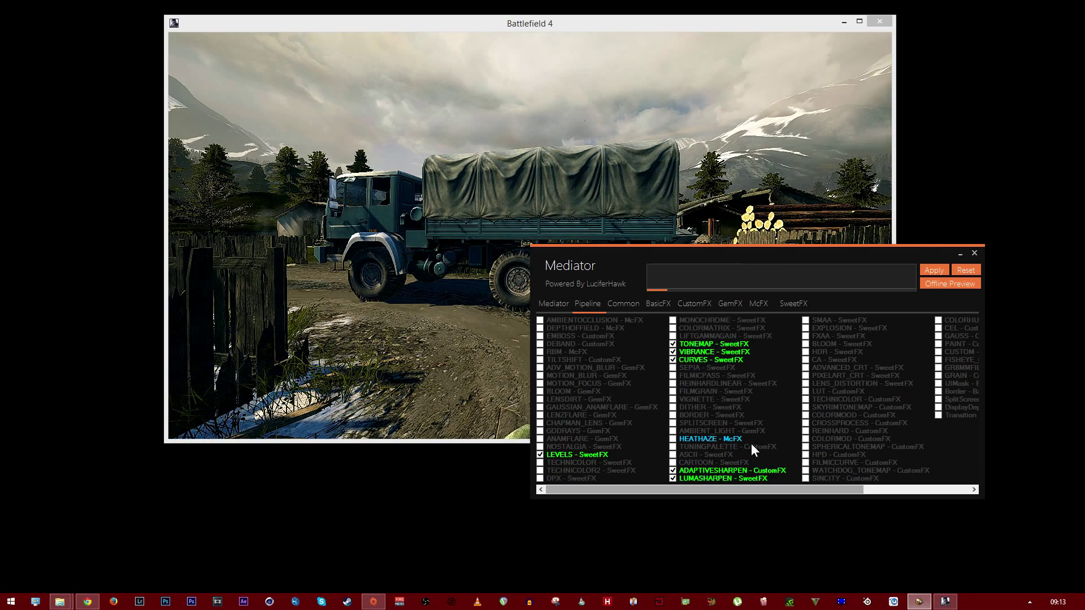
Step: Enable SPHERICALTONEMAP, set sphericalAmount to 0.4, apply it, and return to the game
left_click(807, 447)
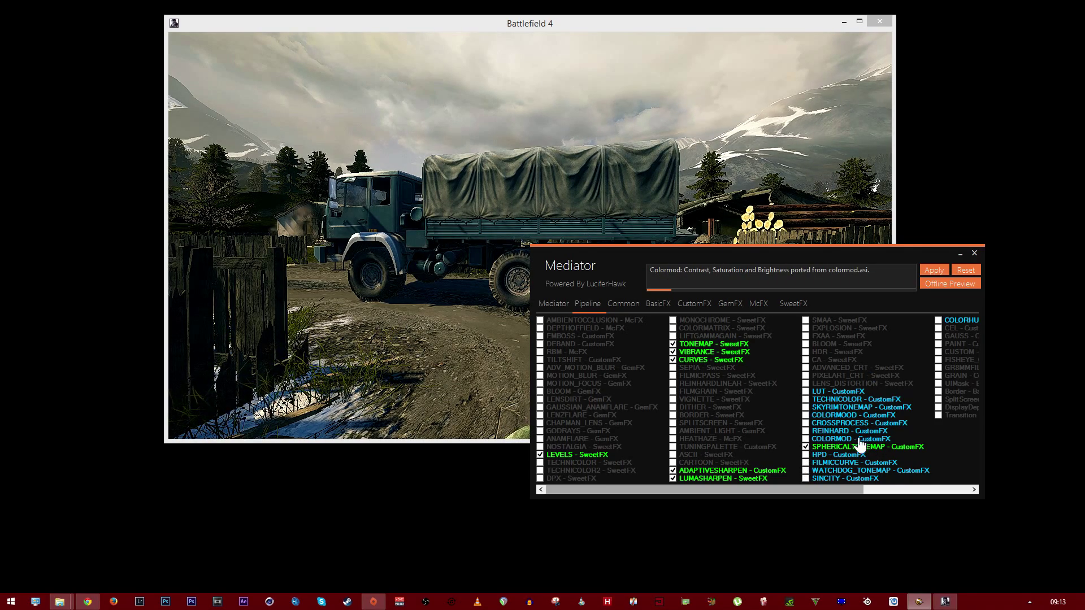
left_click(695, 303)
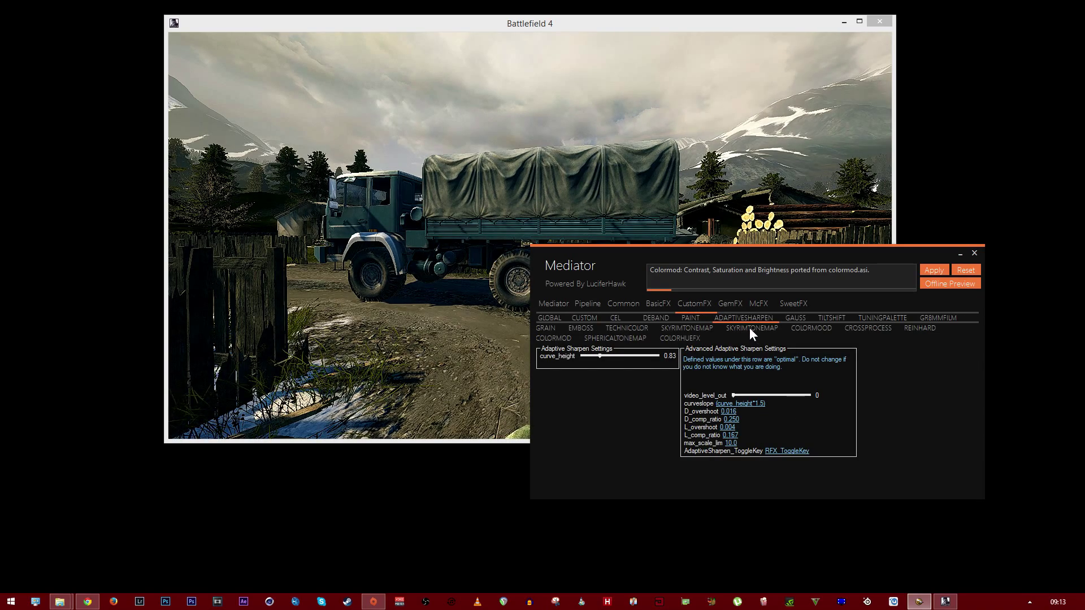
left_click(611, 339)
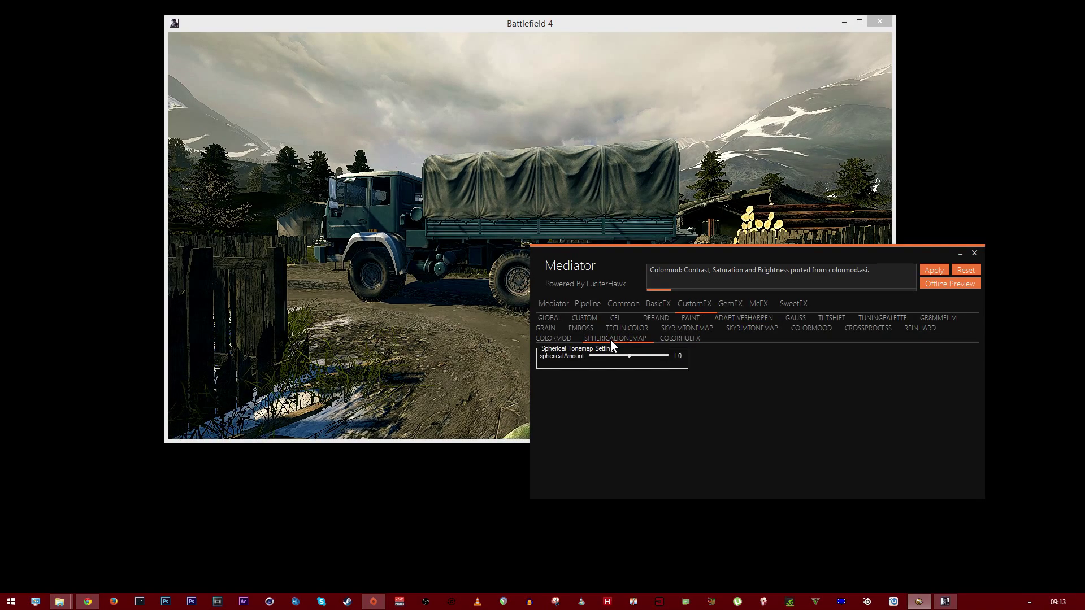
left_click_drag(628, 356, 617, 356)
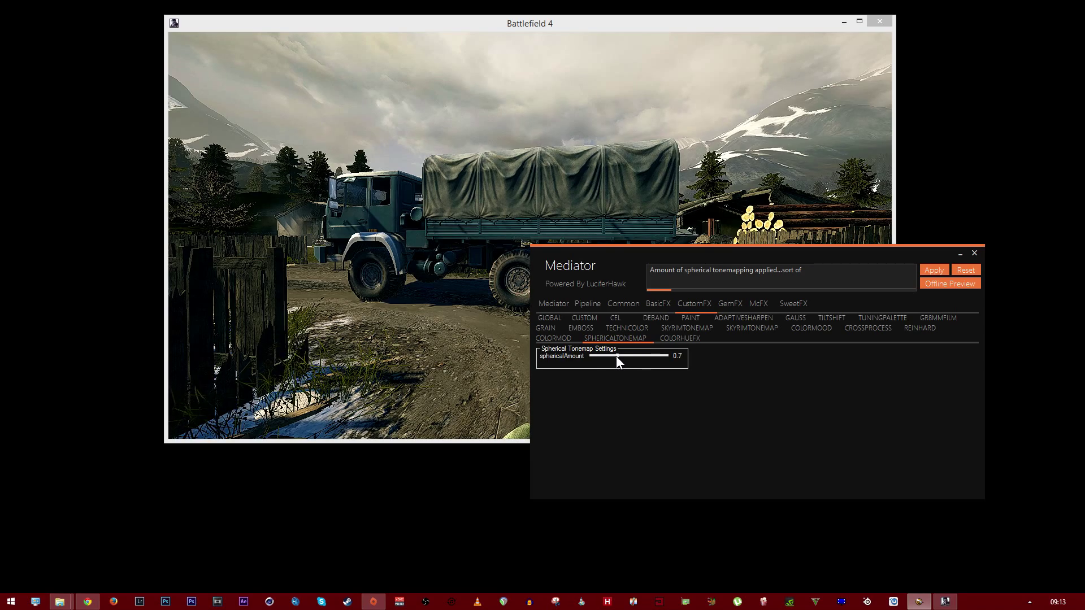
left_click(929, 270)
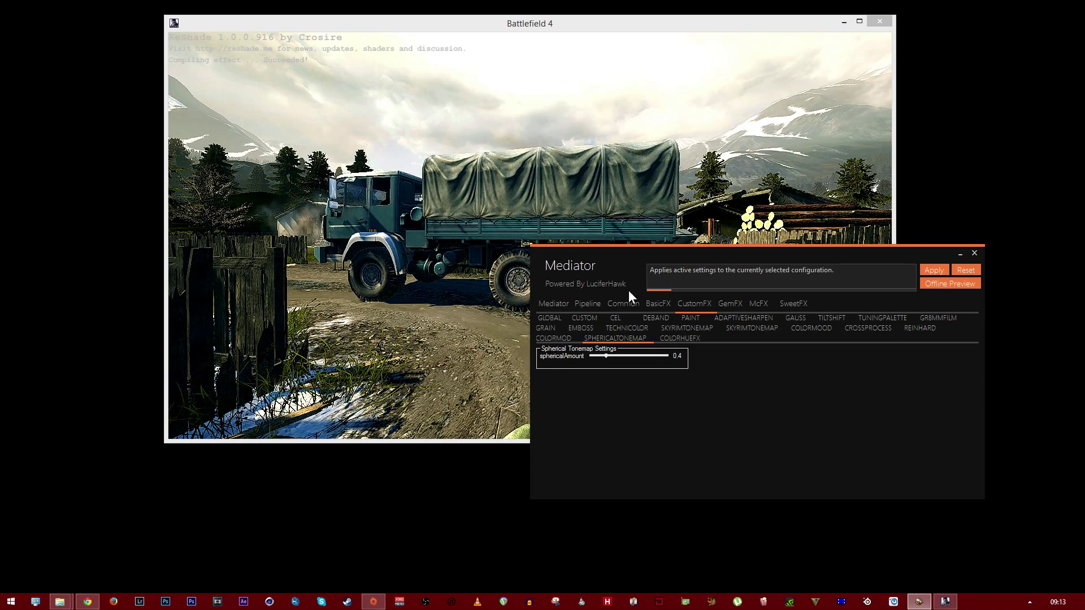
left_click(509, 221)
Step: Walk toward the flag and house, toggle the effects off and on, then return to Mediator
key("w")
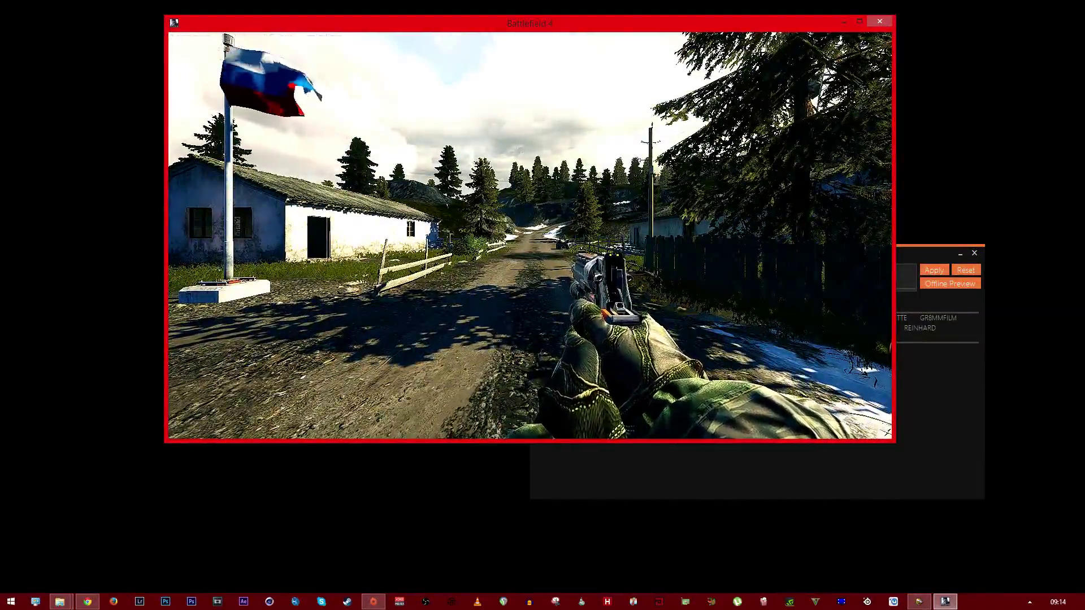
key("Scroll_Lock")
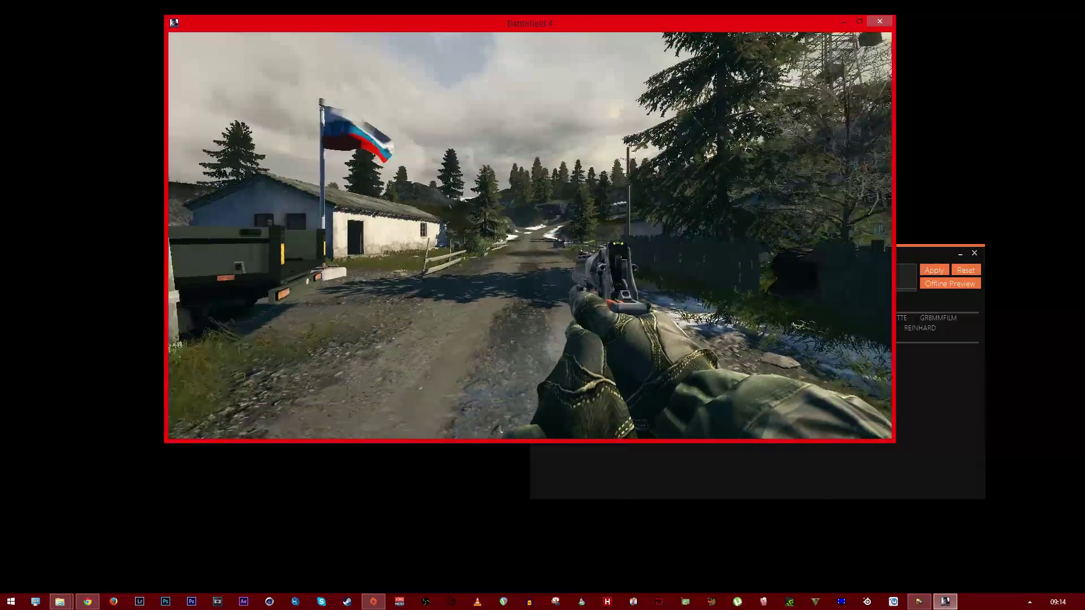
key("Scroll_Lock")
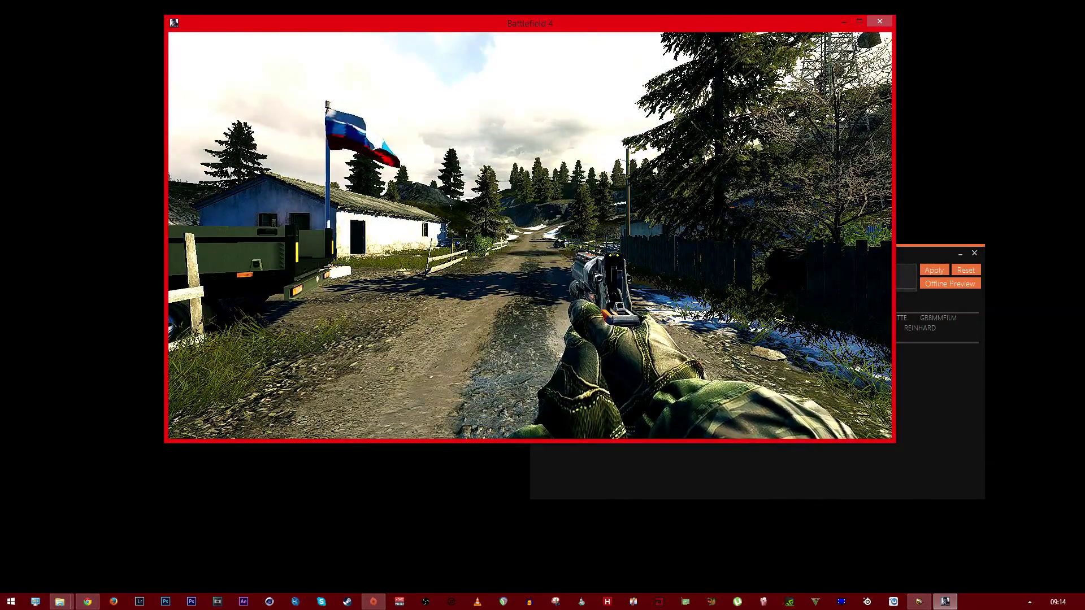
key("alt+Tab")
Step: Disable Spherical Tonemap, enable SMAA and Split Screen, apply, and view the comparison in-game
left_click(587, 303)
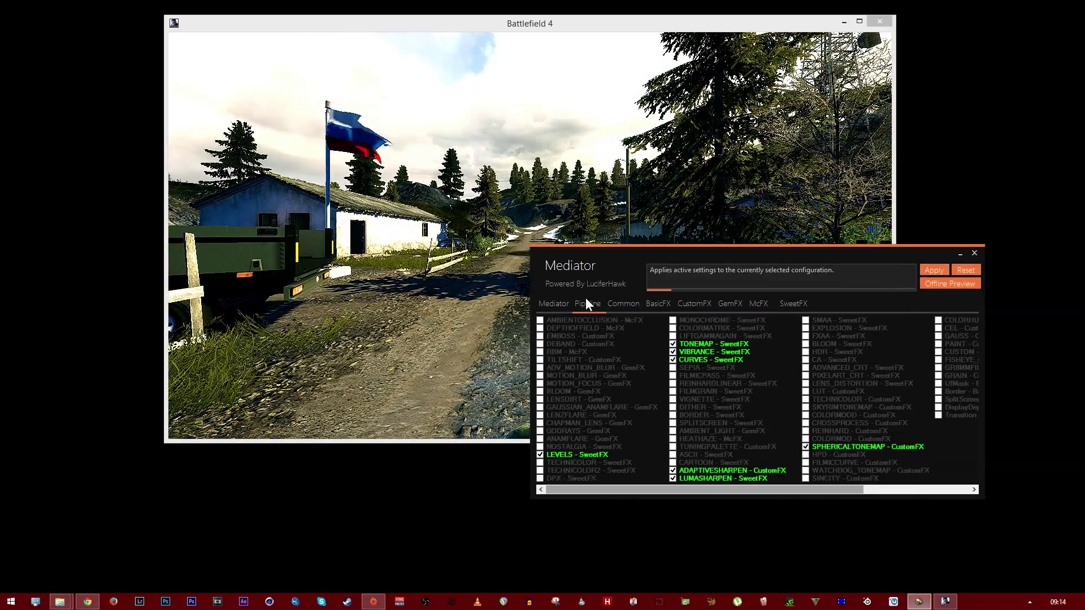
left_click(806, 448)
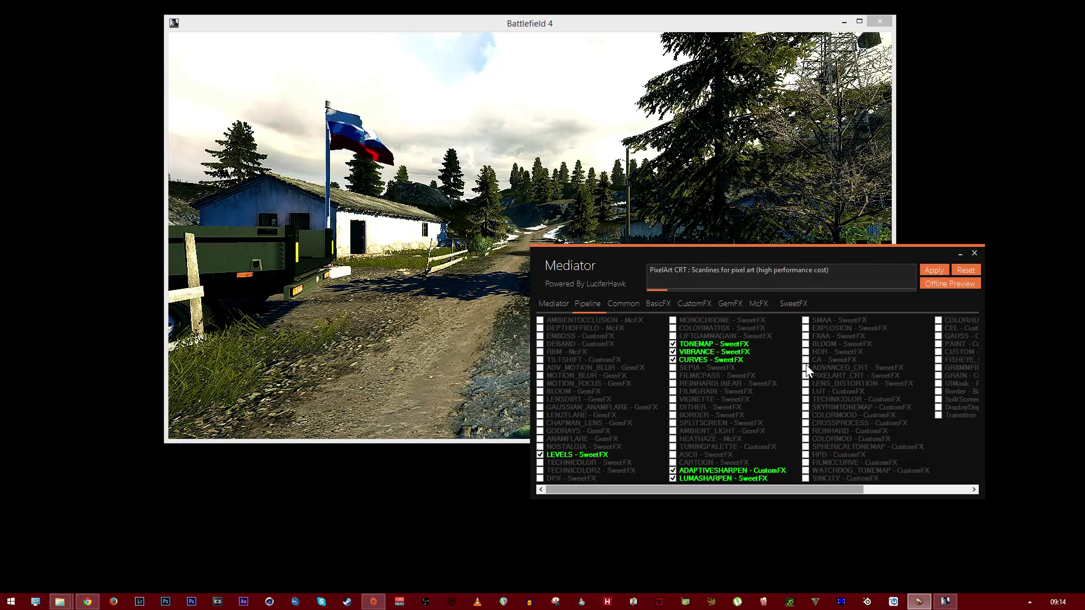
left_click(806, 336)
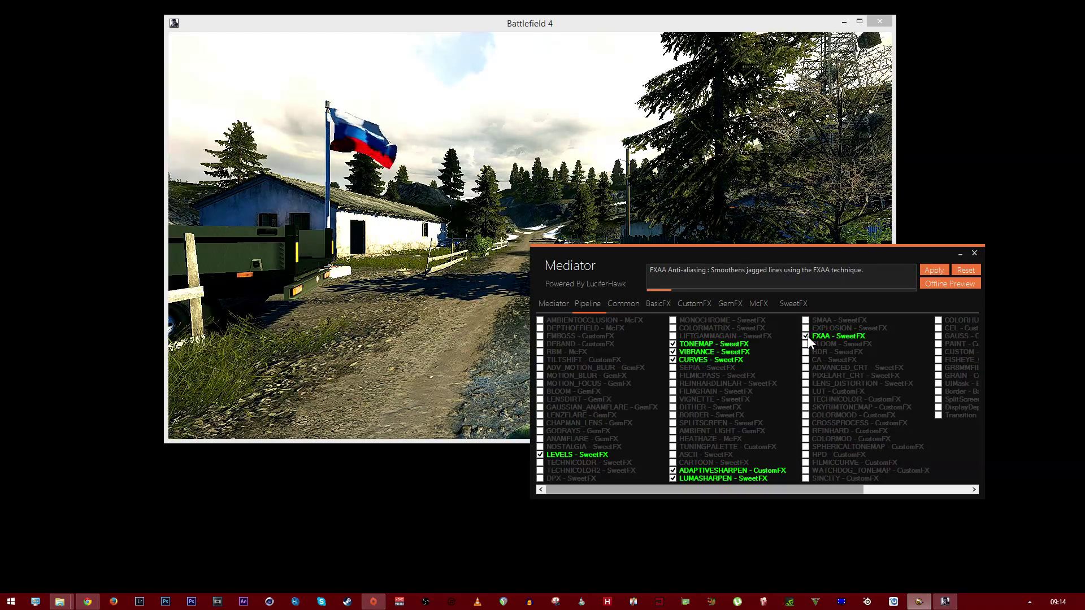
left_click(807, 320)
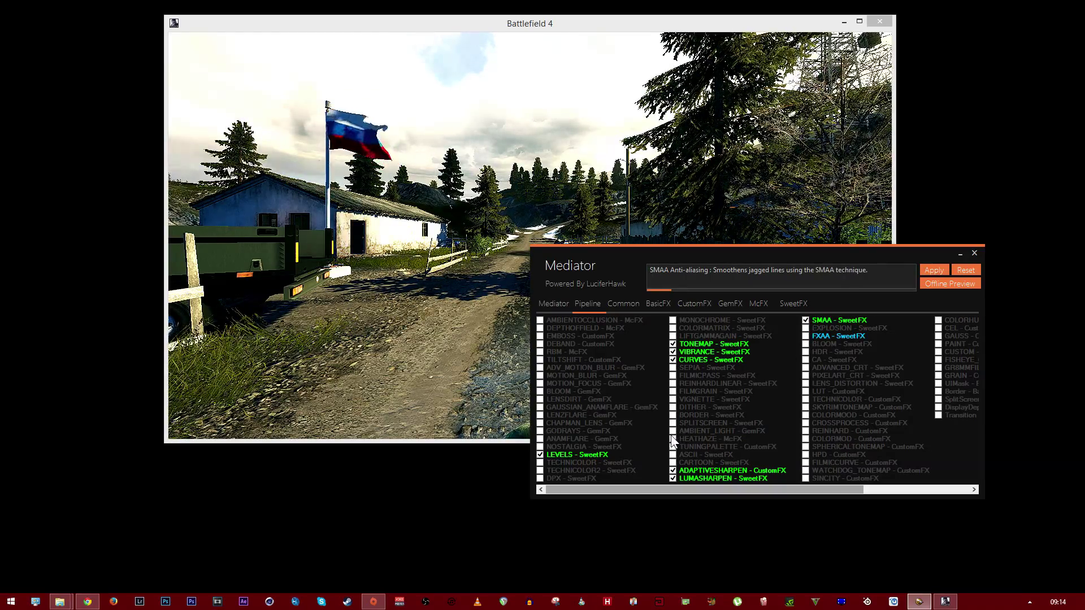
left_click(932, 269)
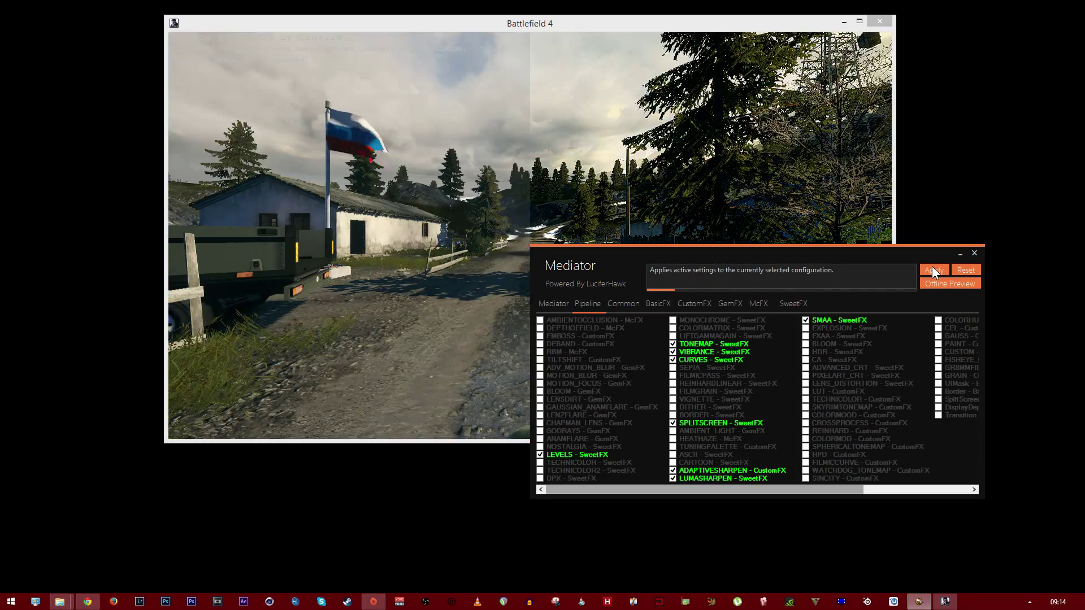
left_click(696, 185)
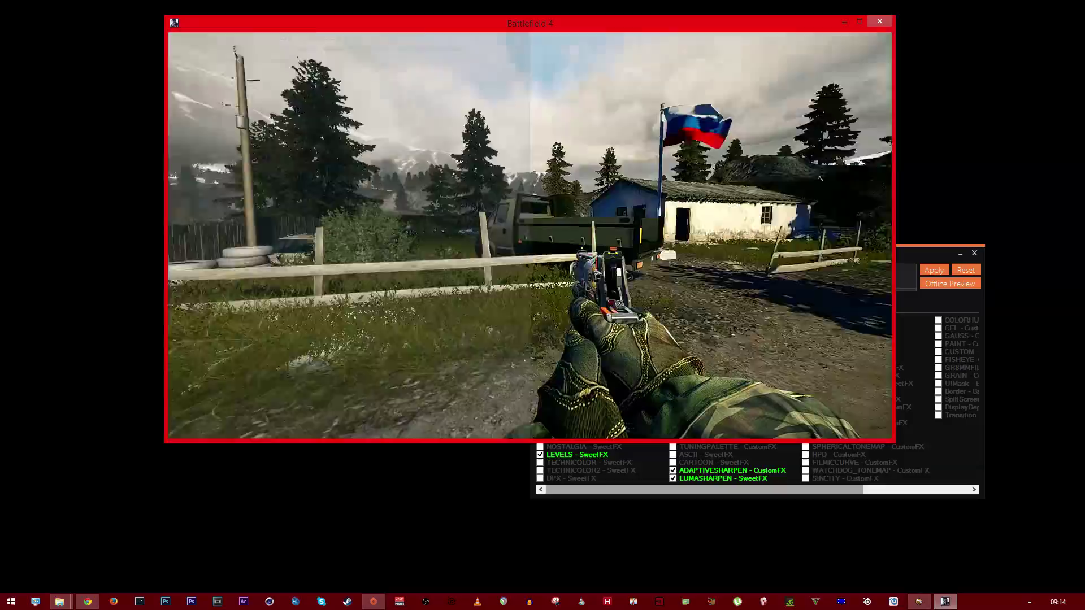
Step: Check the split-screen comparison in-game, then turn off SPLITSCREEN and reapply the preset
key("w")
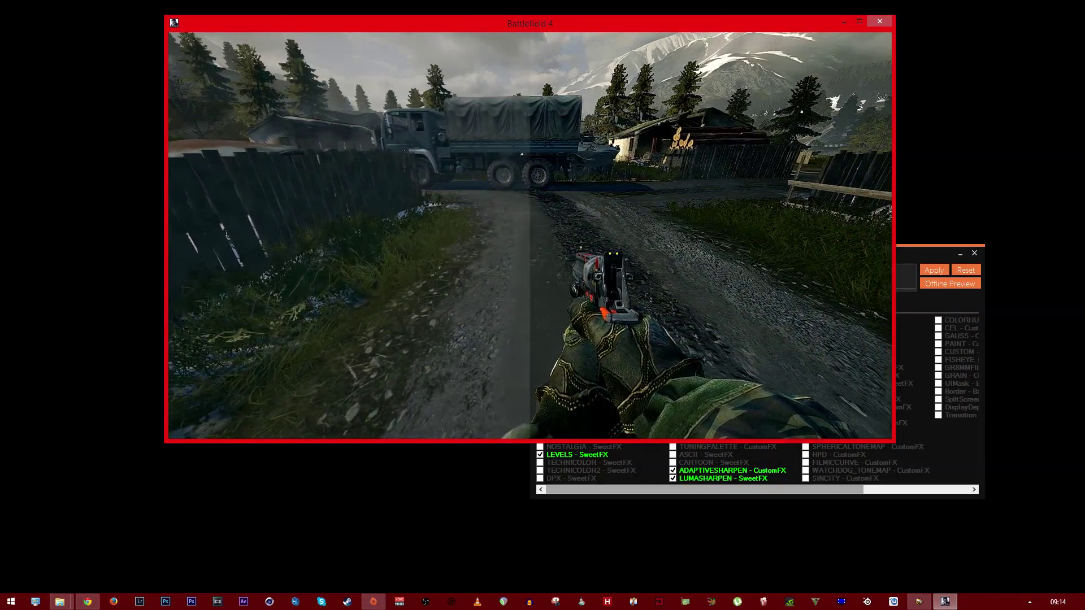
key("alt+Tab")
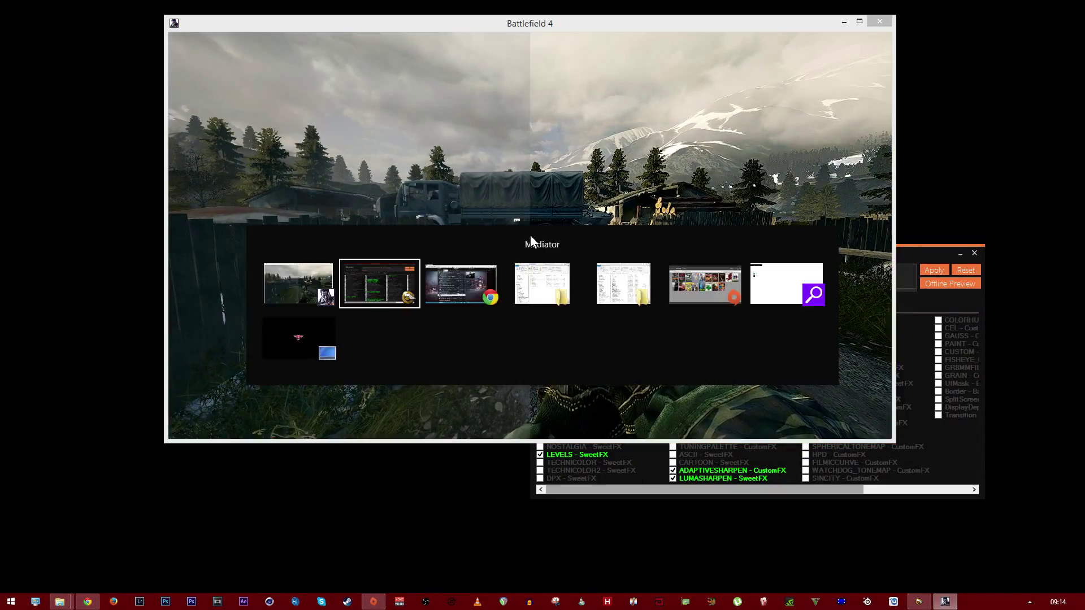
left_click(673, 423)
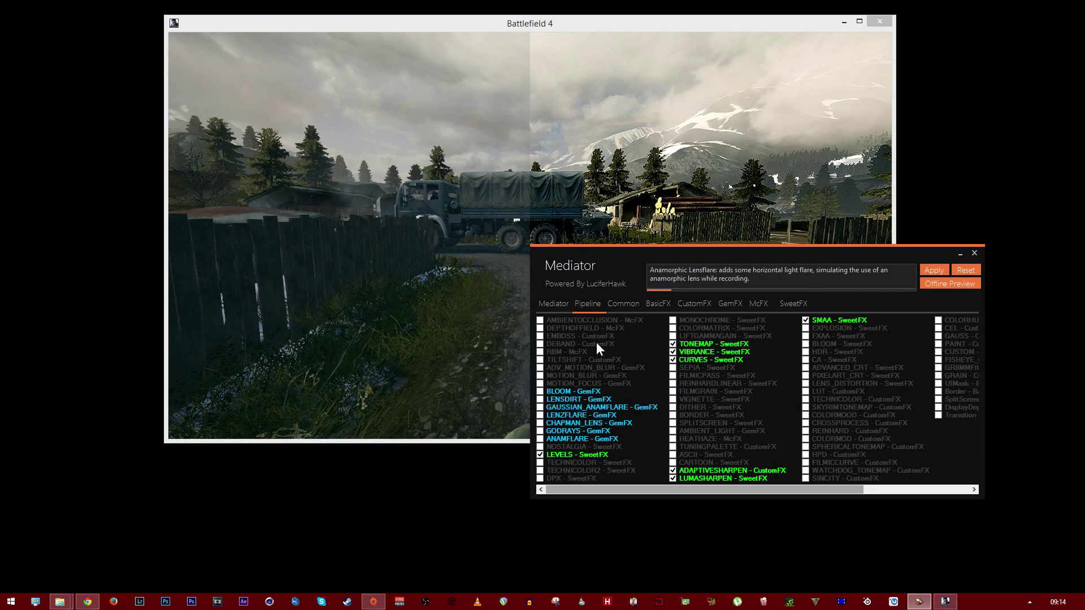
left_click(935, 270)
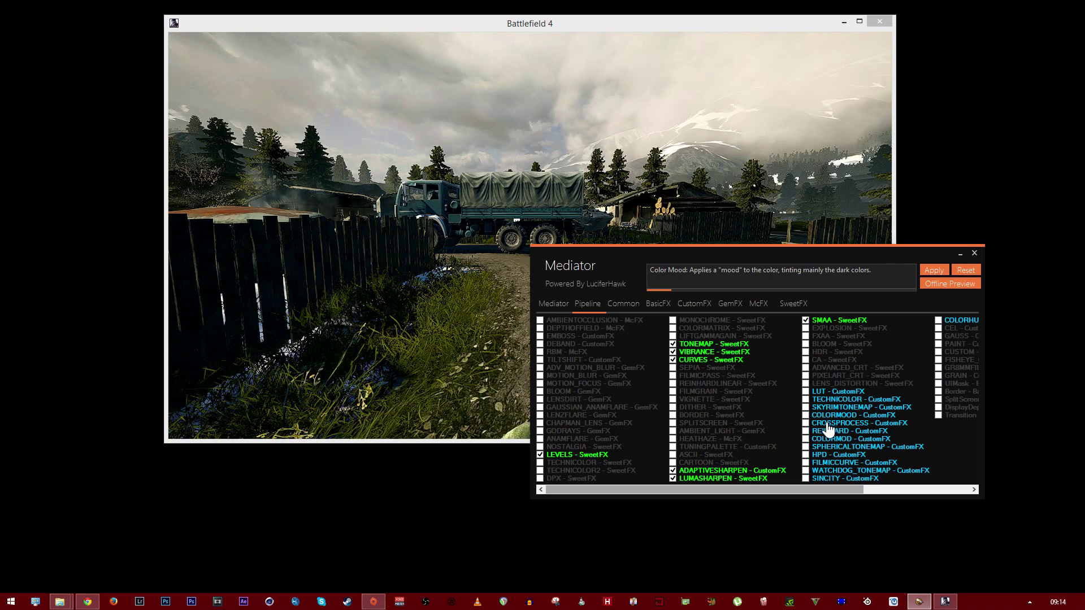
Step: Enable REINHARD tonemapping, apply it and preview it in Battlefield 4, then return to Mediator
left_click(806, 432)
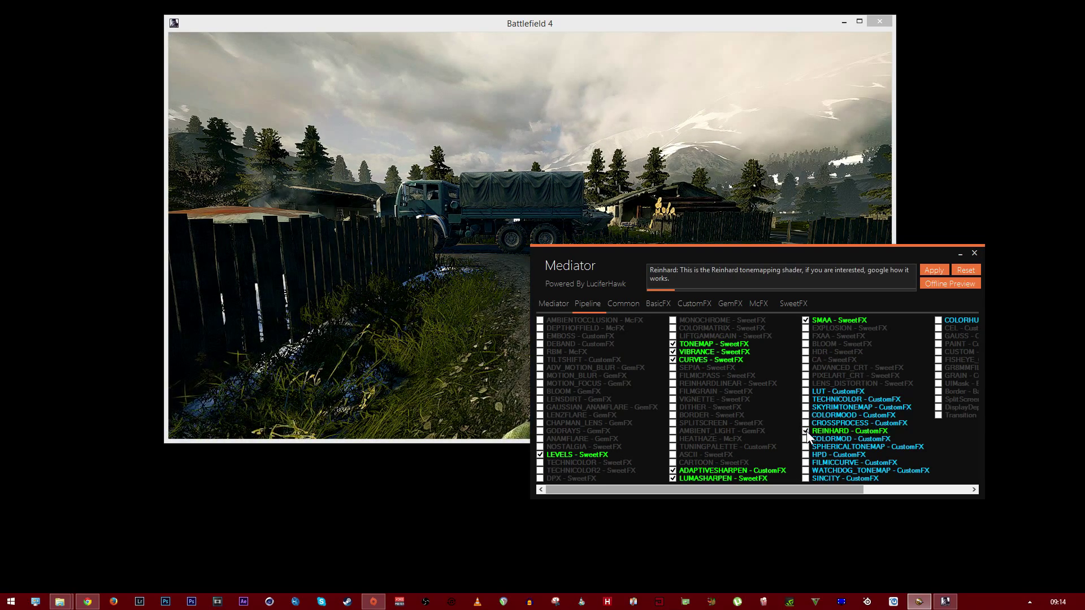
left_click(934, 271)
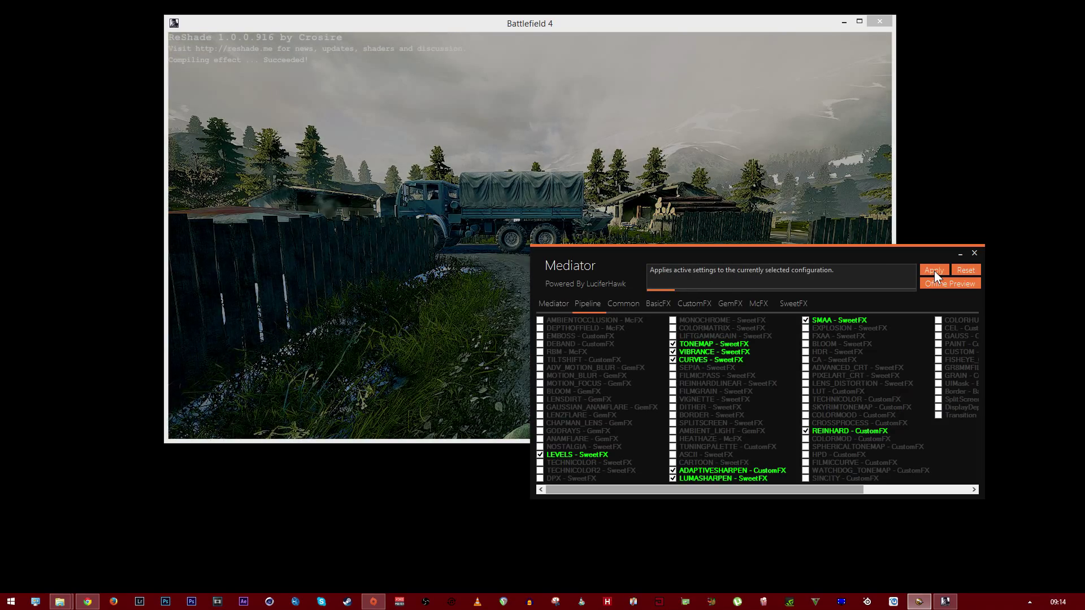
left_click(882, 241)
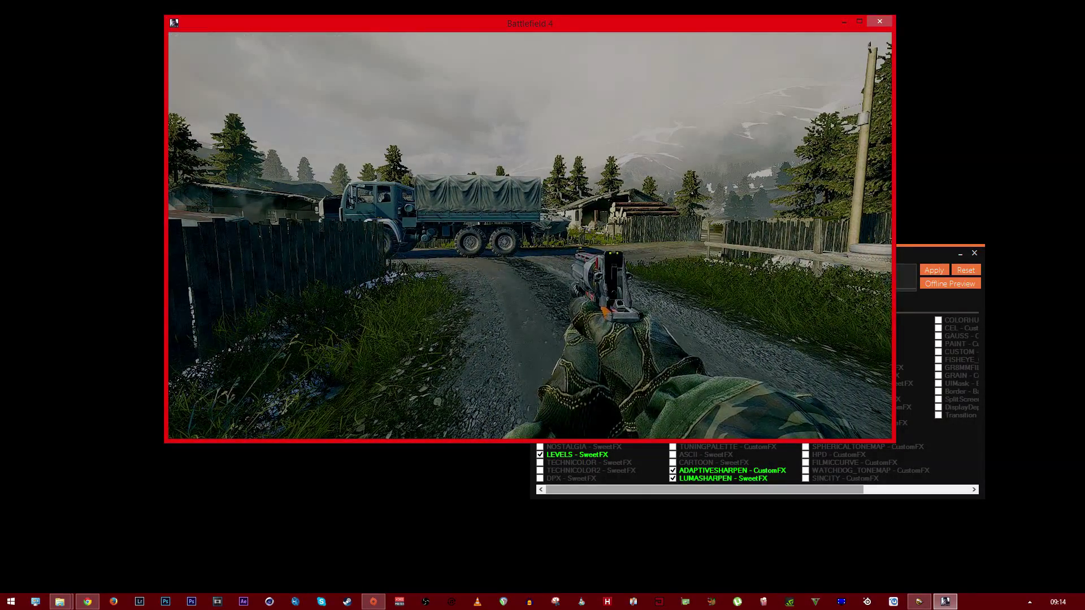
key("alt+Tab")
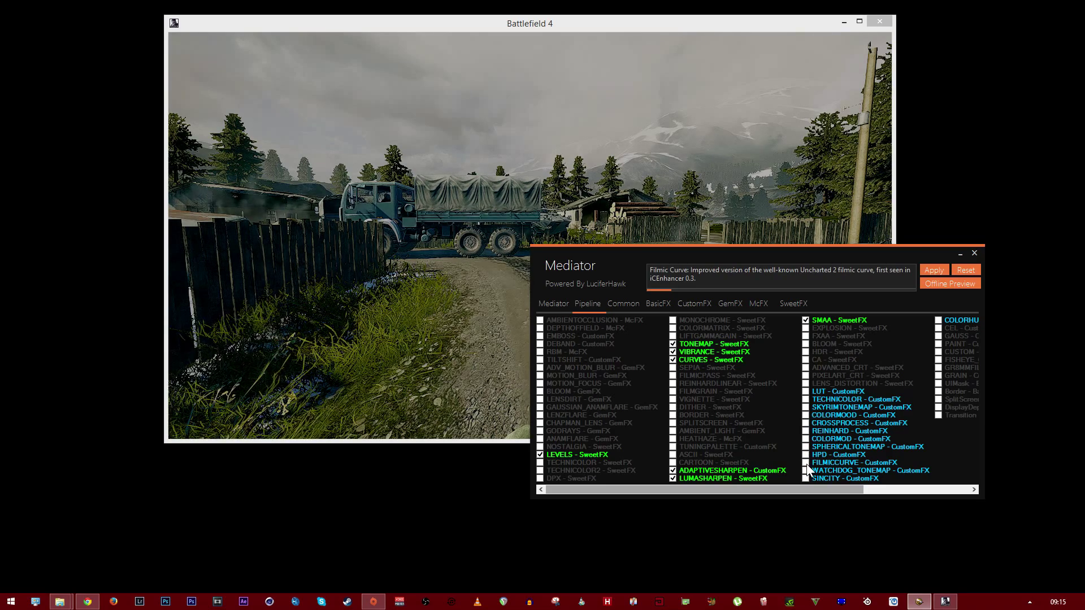
Step: Reapply the preset and test it in Battlefield 4 by firing and swapping weapons, then return to Mediator
left_click(937, 268)
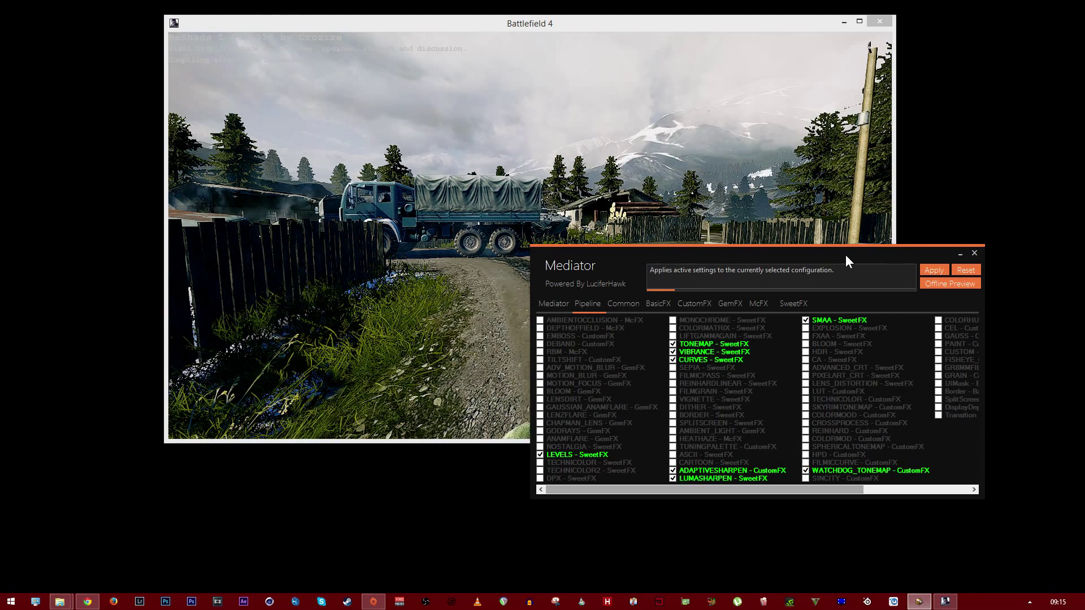
left_click(839, 229)
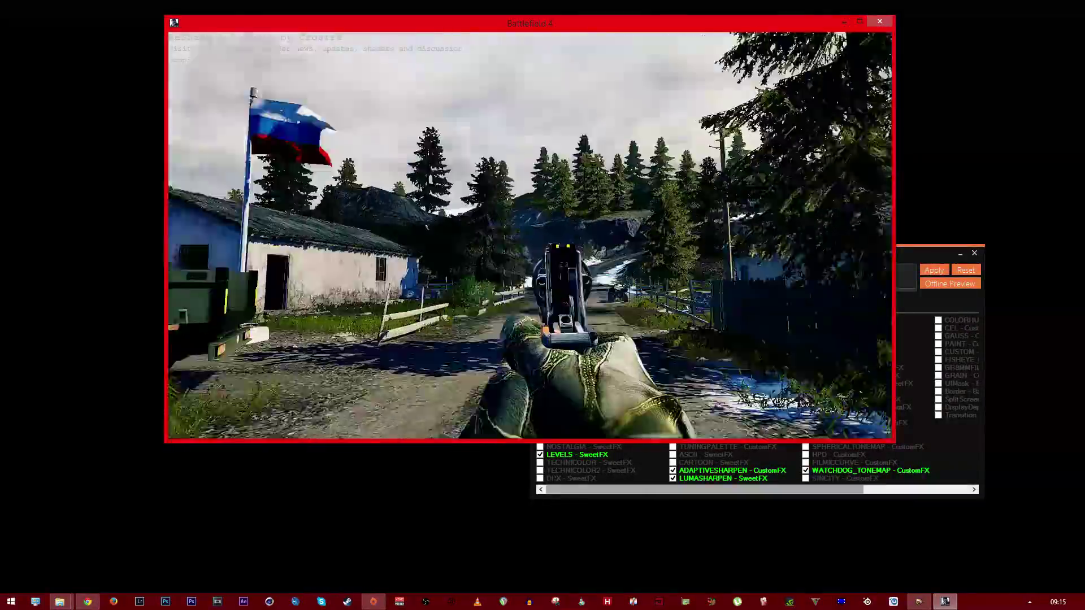
left_click(529, 254)
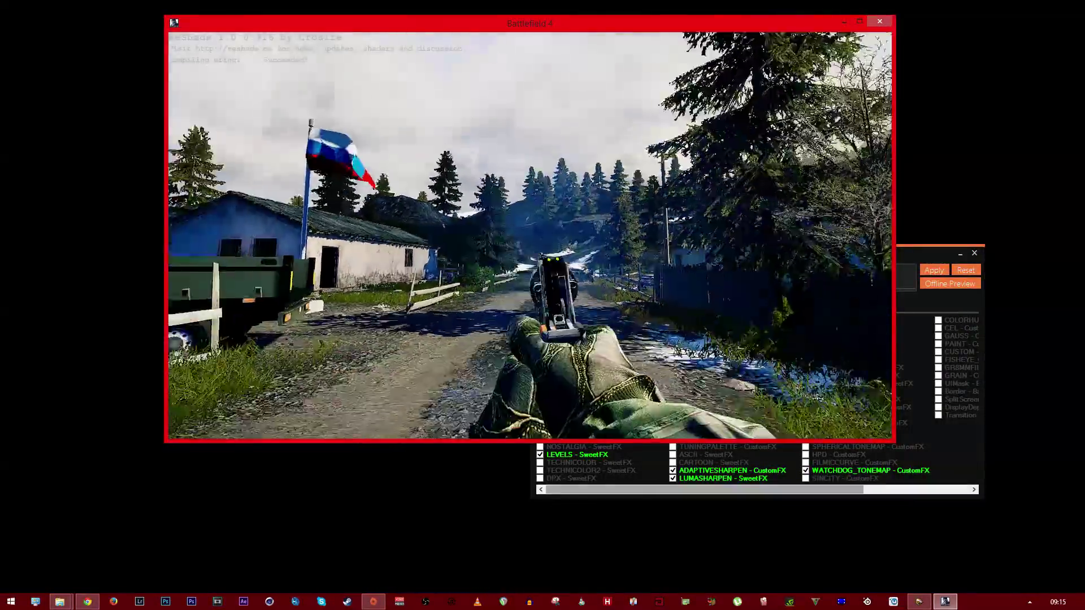
key("1")
key("w")
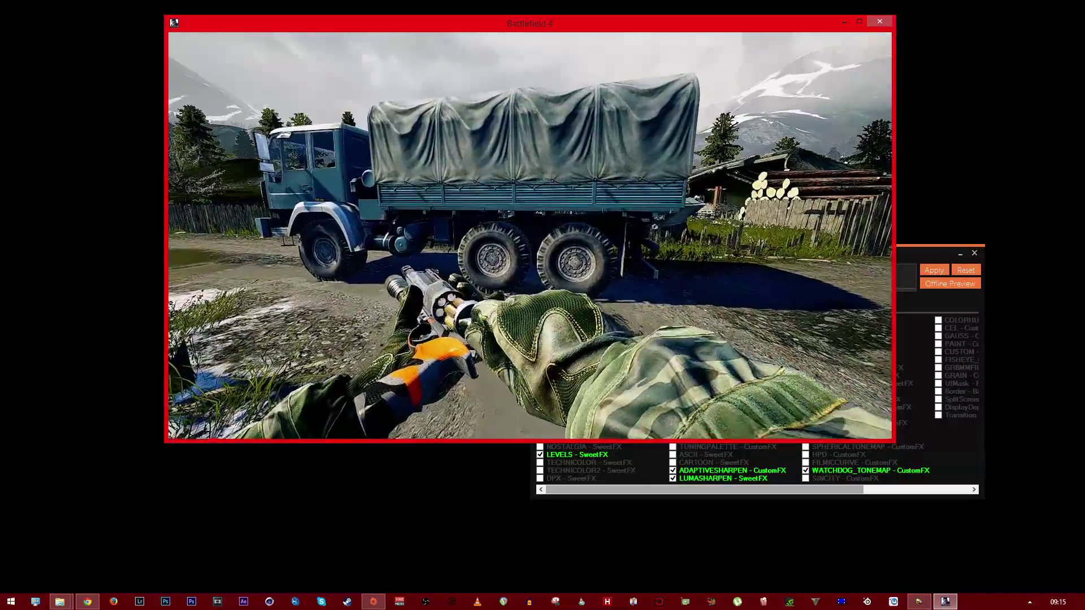
key("2")
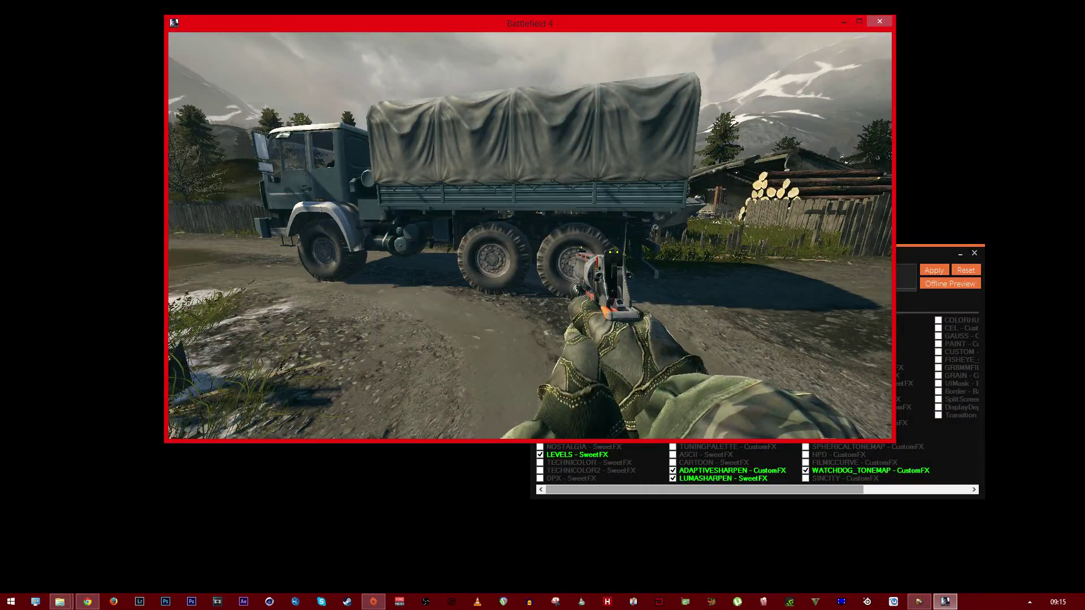
key("alt+Tab")
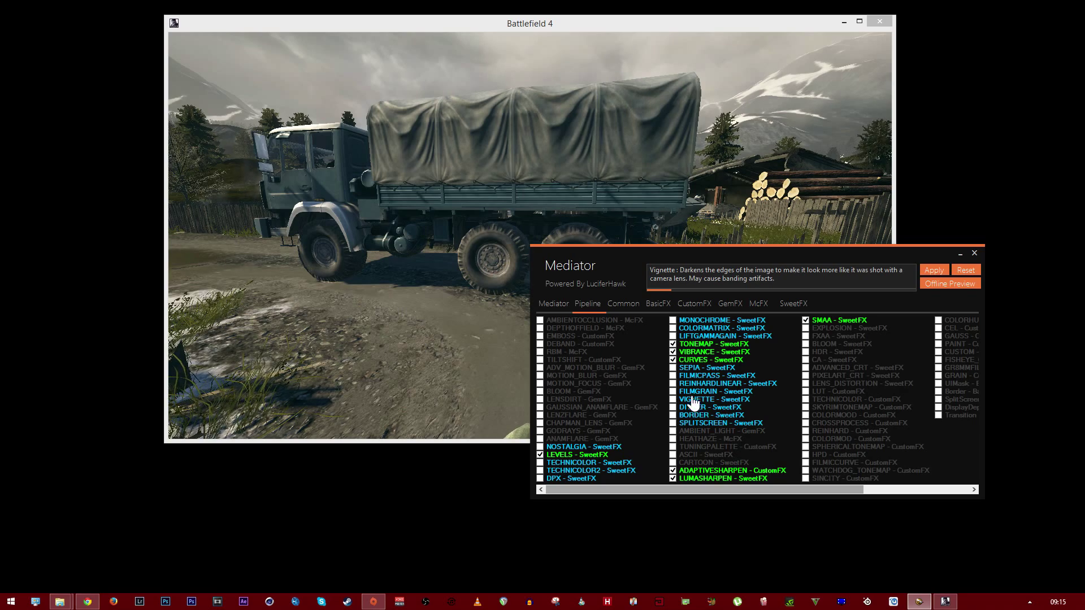
Step: Browse the McFX, GemFX, CustomFX, BasicFX and Common tabs, reading the DEBAND and BLOOM descriptions
left_click(799, 303)
left_click(759, 301)
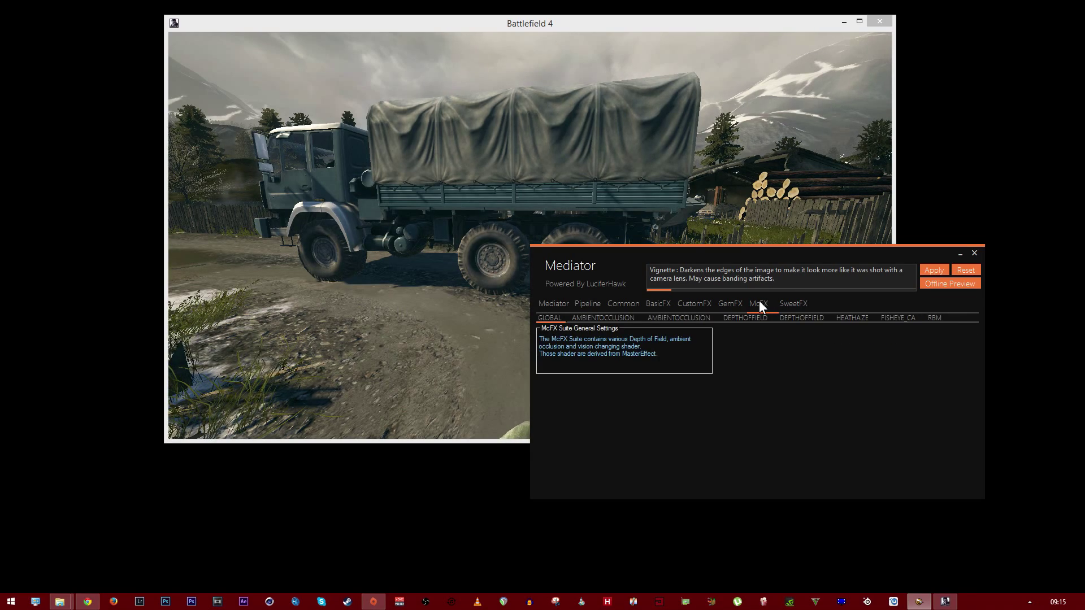
left_click(703, 302)
left_click(665, 304)
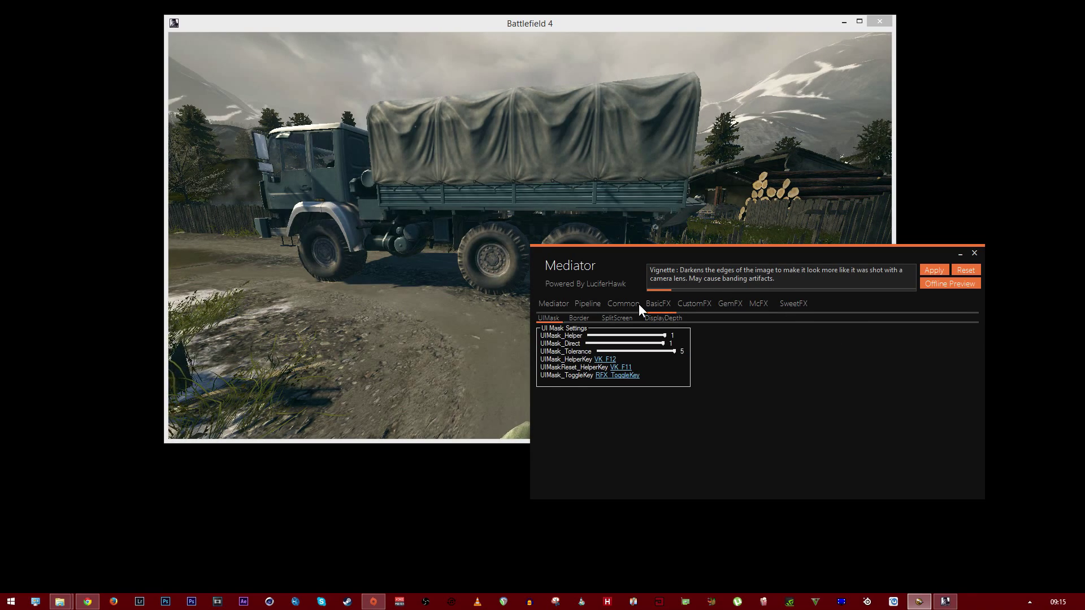
left_click(615, 303)
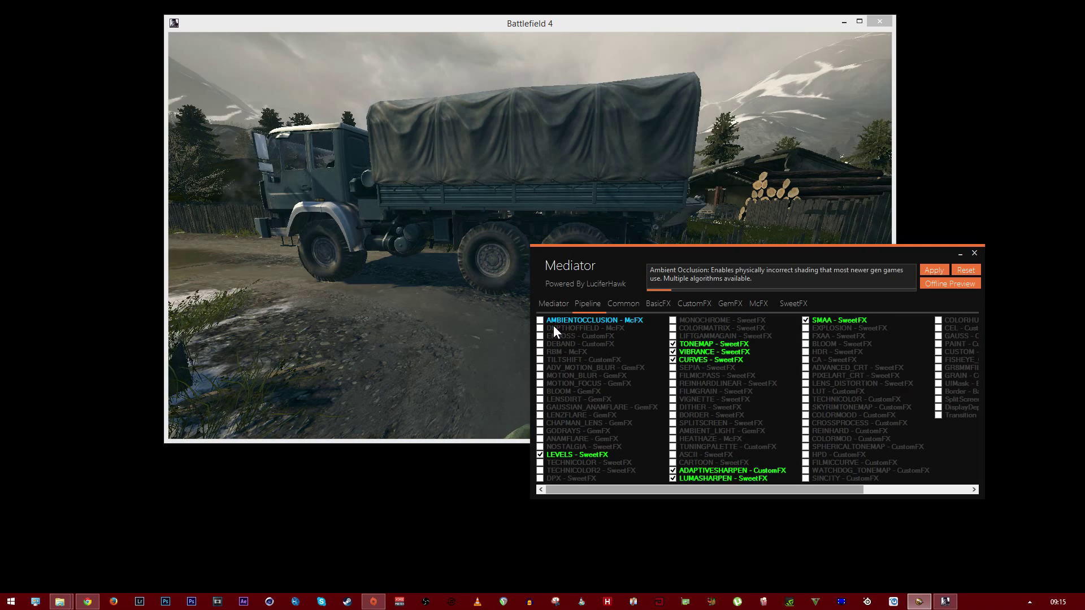
left_click(555, 343)
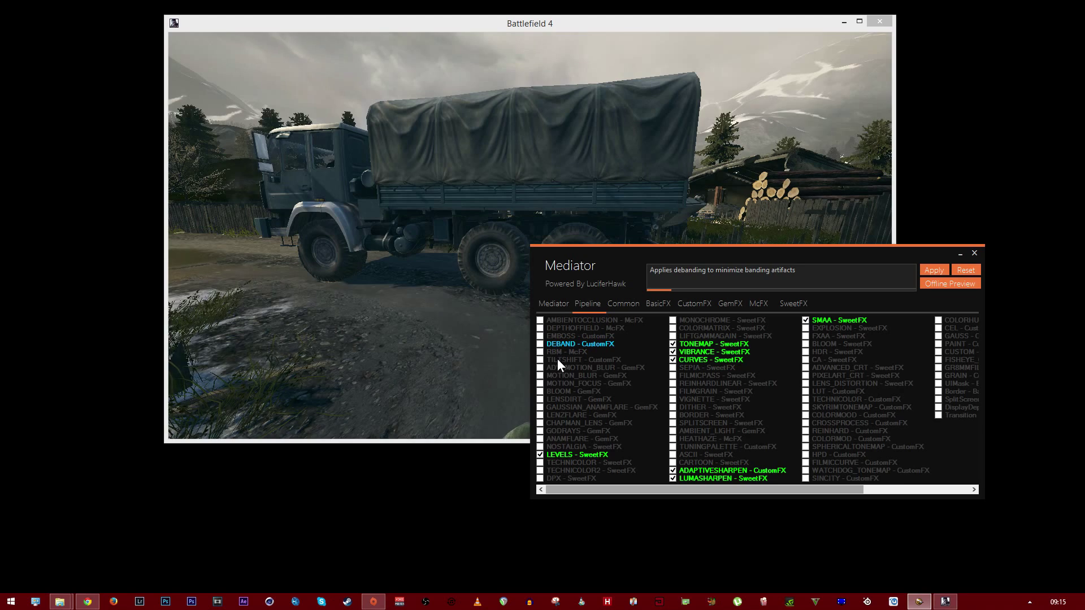
left_click(564, 392)
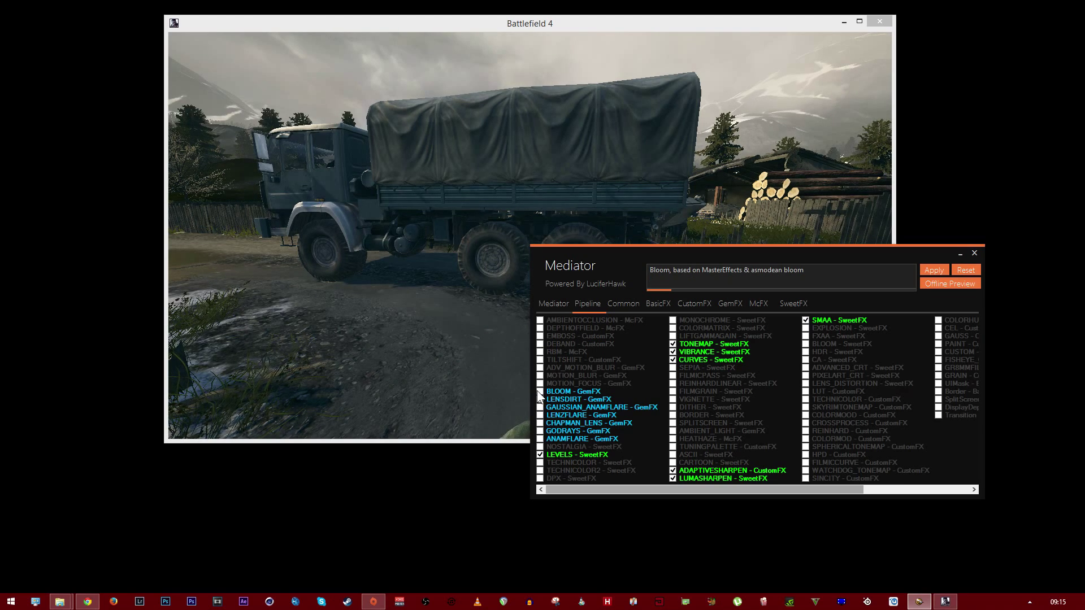
Step: Set GemFX bloom GFX_HDR_MODE to 2 and fBloomAmount from 0.8 to 1.3, and apply it
left_click(730, 303)
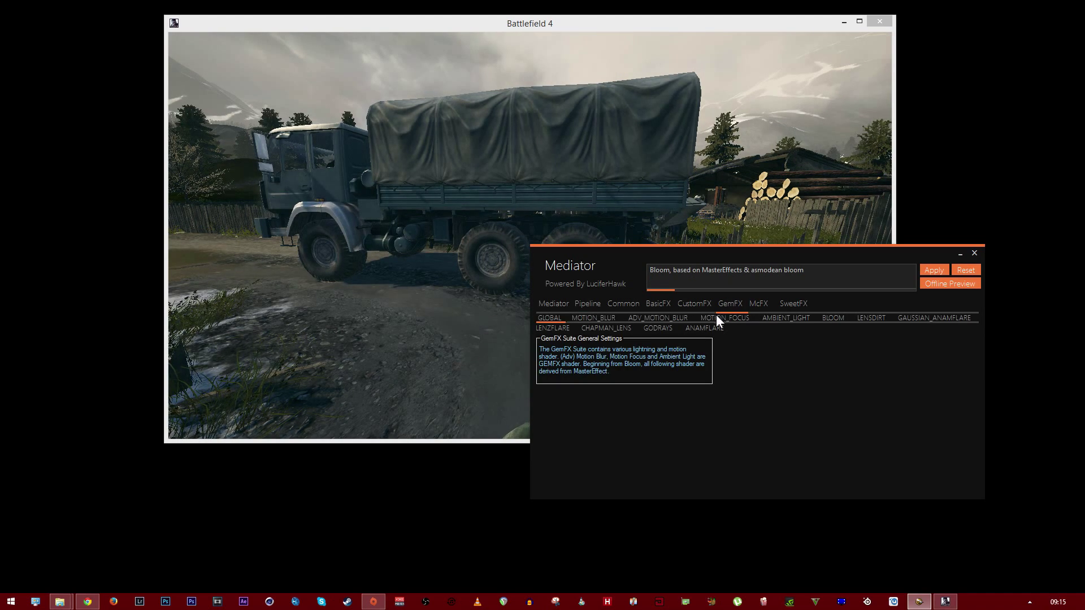
left_click(834, 318)
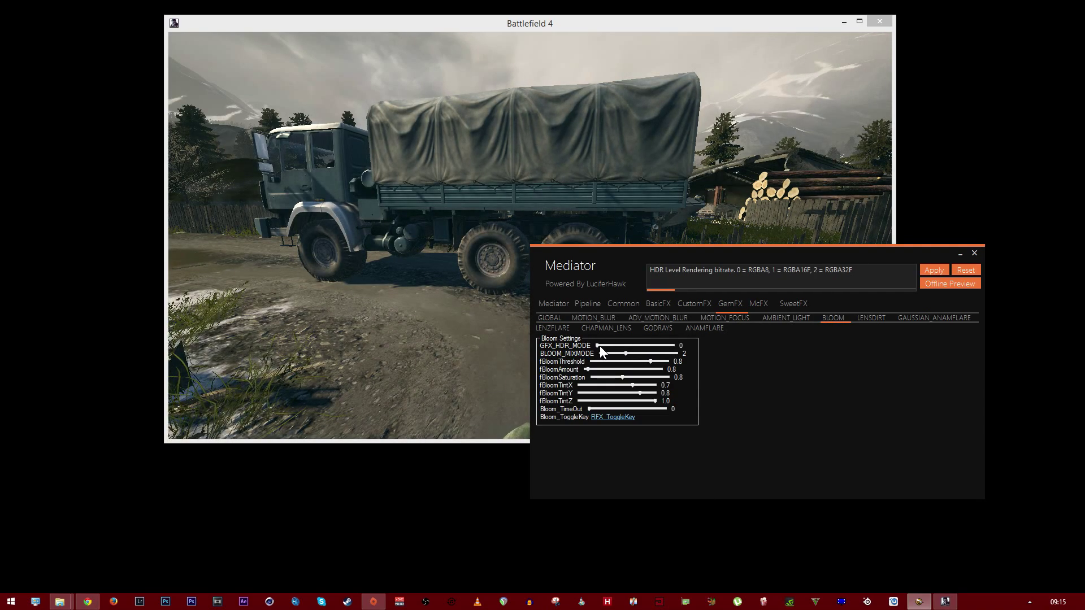
left_click(616, 345)
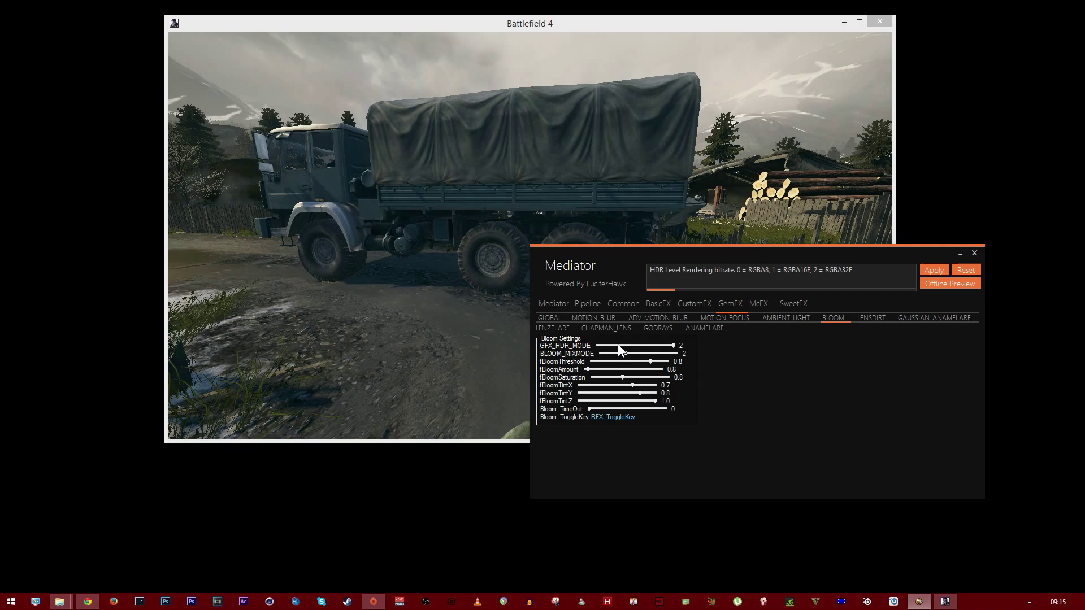
left_click(591, 370)
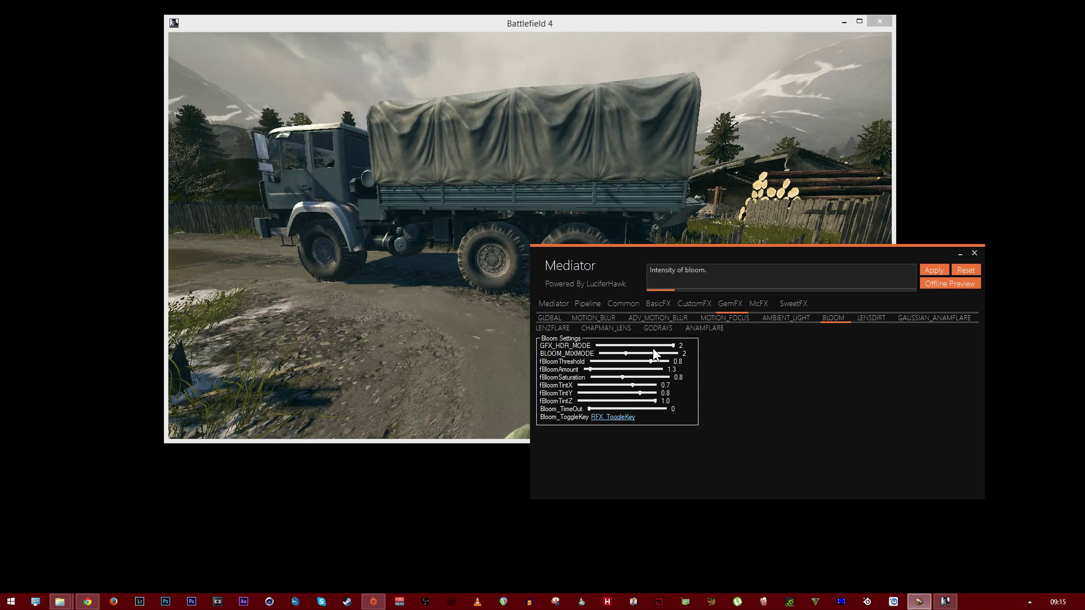
left_click(946, 269)
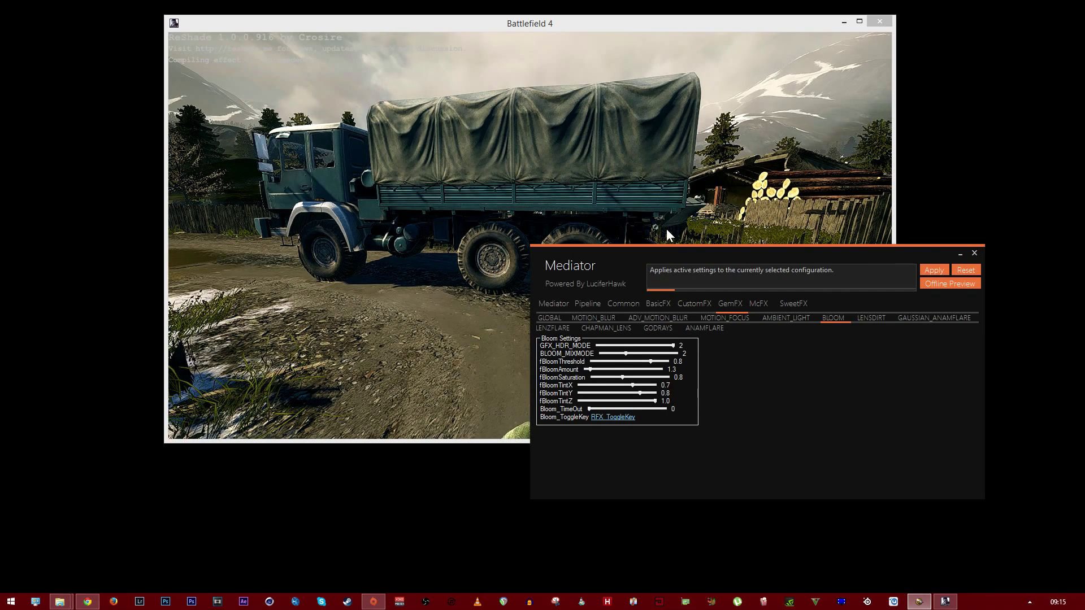
left_click(667, 228)
Step: Walk down the road toward the flag, switch to the rifle and briefly aim down its sight
key("w")
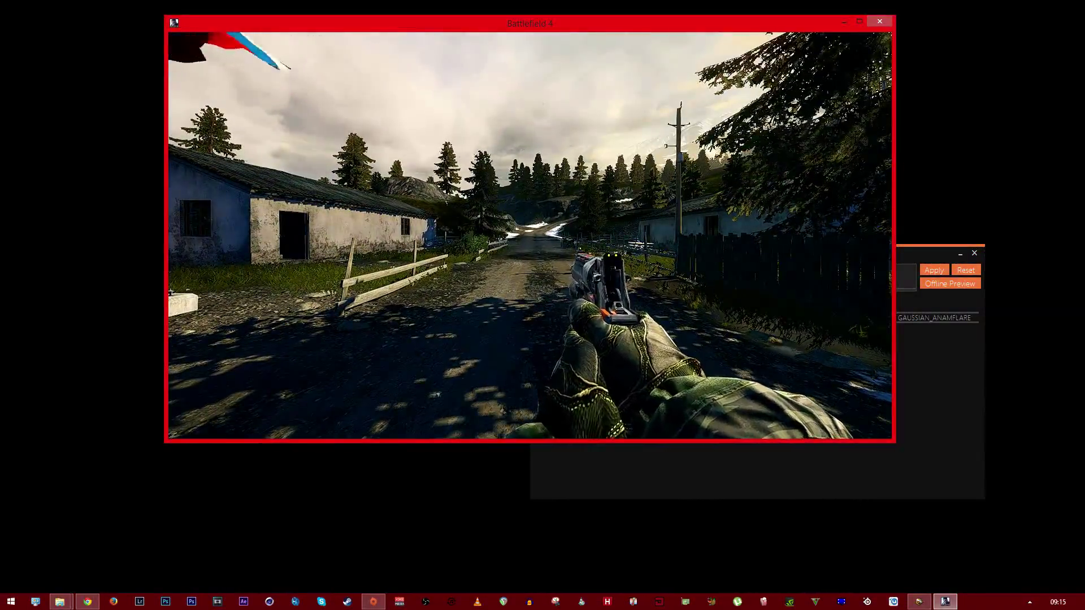
key("s")
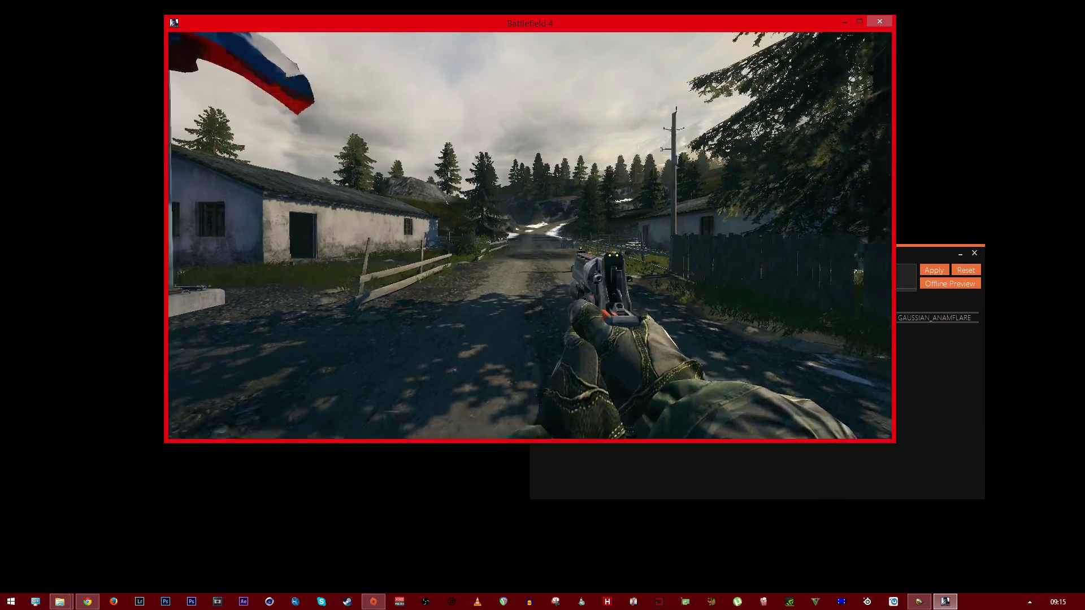
key("1")
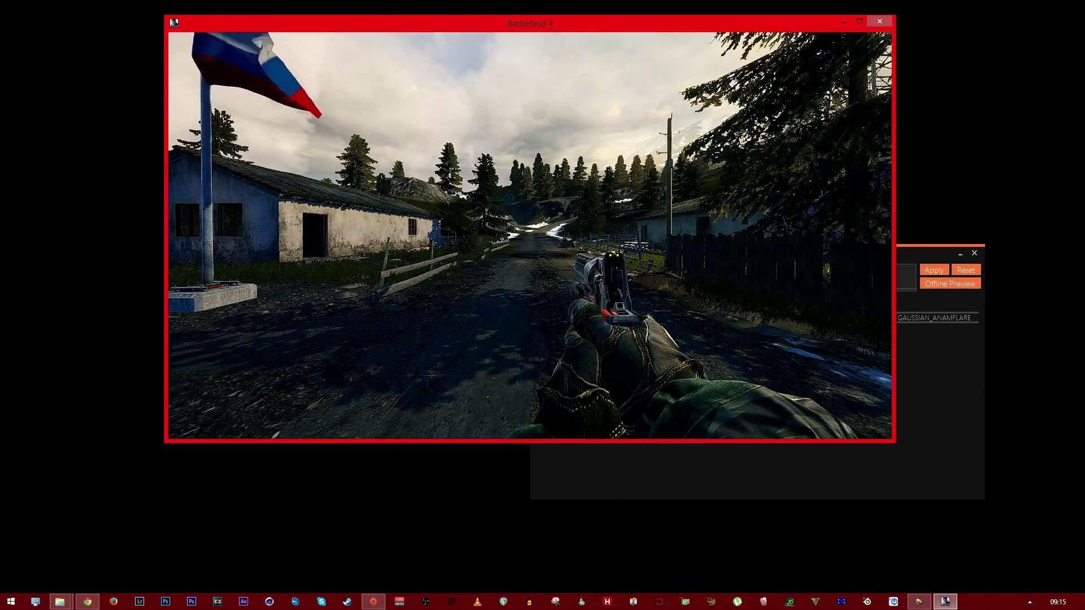
key("w")
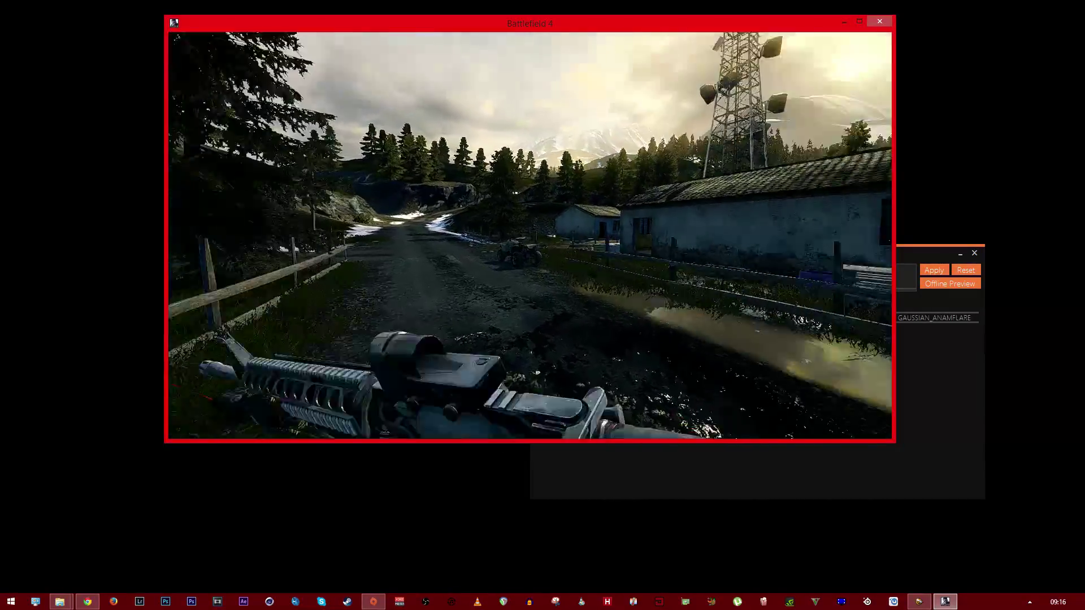
right_click(529, 236)
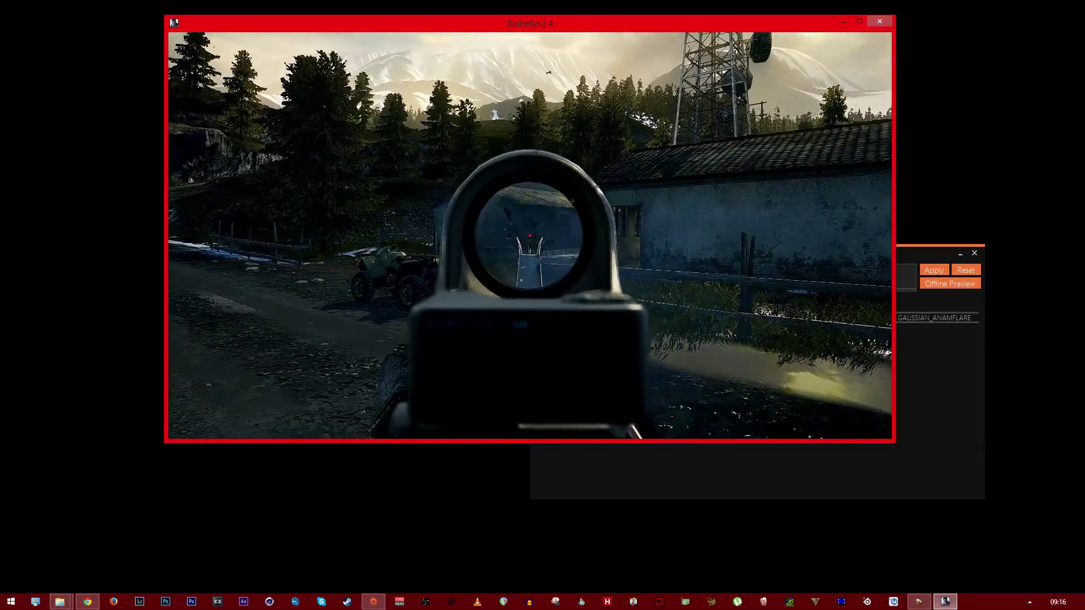
right_click(529, 236)
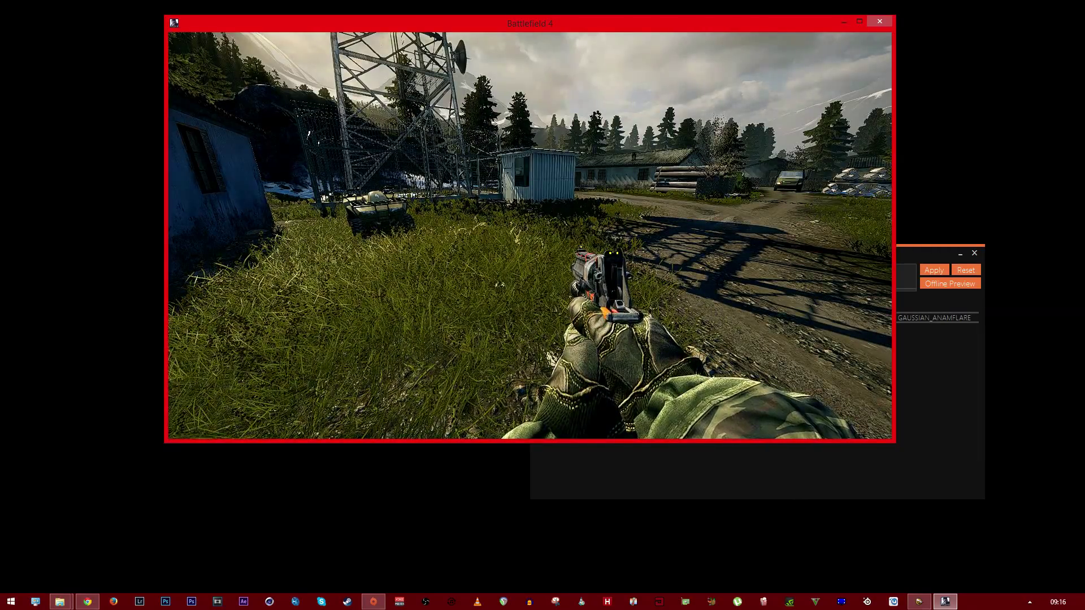
Step: Draw the rifle, aim down the sight and shoot at the distant van
key("1")
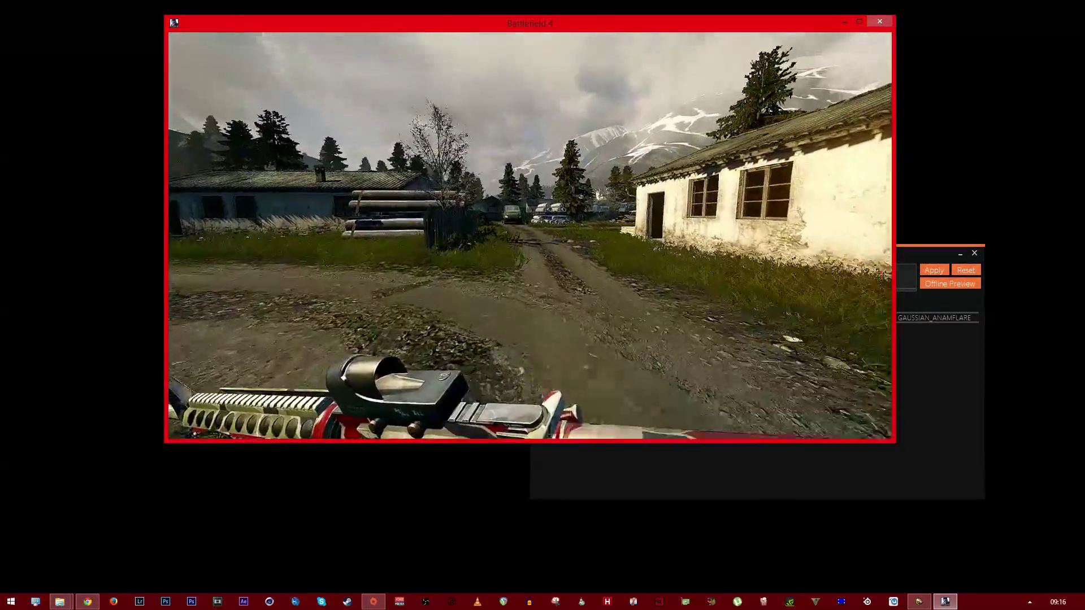
right_click(530, 235)
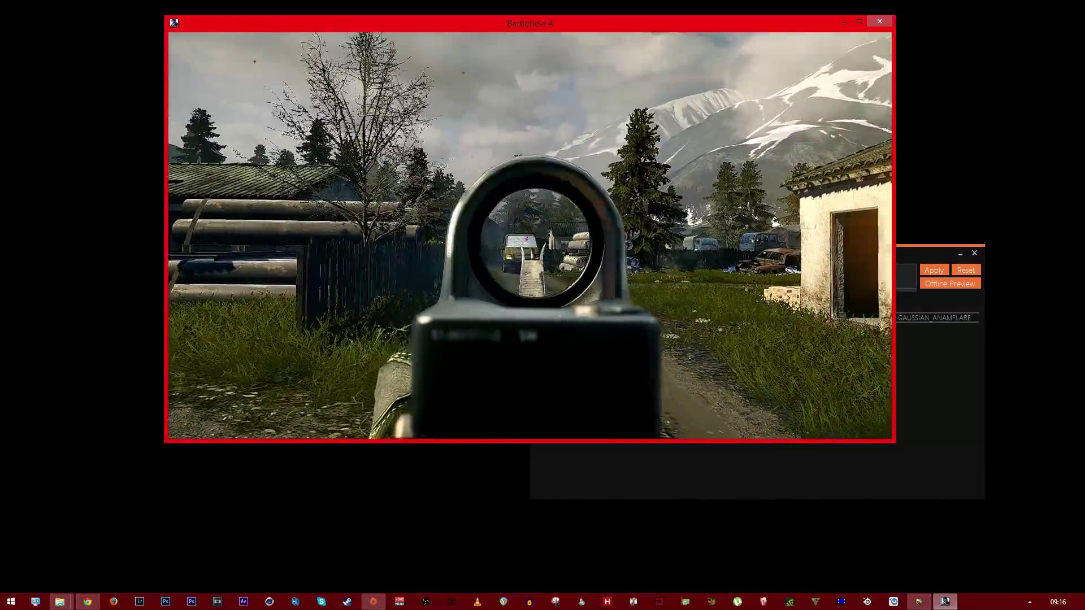
left_click(529, 235)
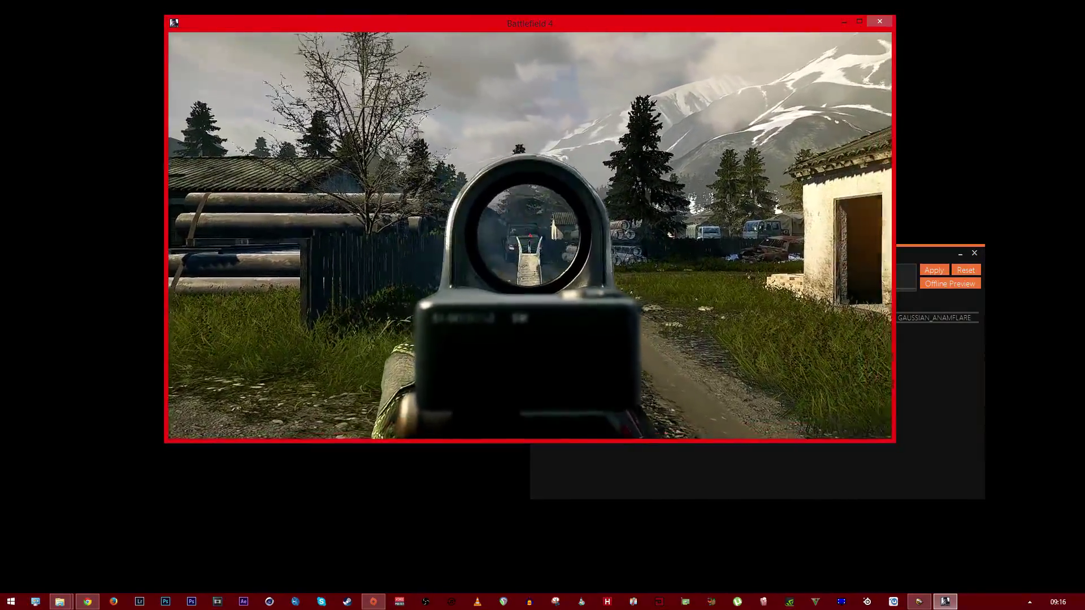
right_click(530, 235)
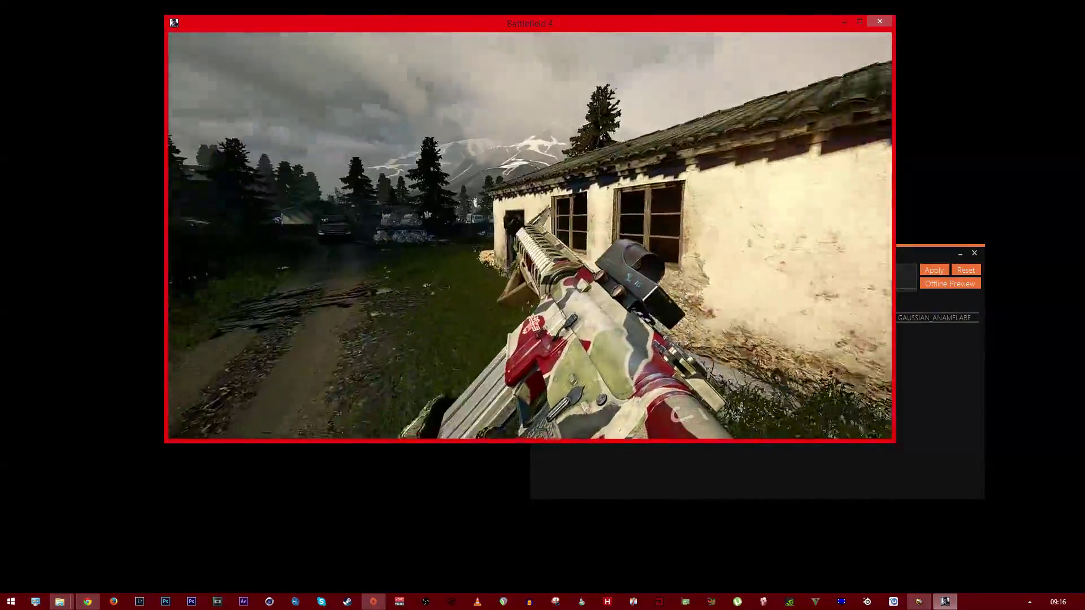
Step: Walk to the white building, toggle ReShade effects with Scroll Lock, and switch to the pistol
key("w")
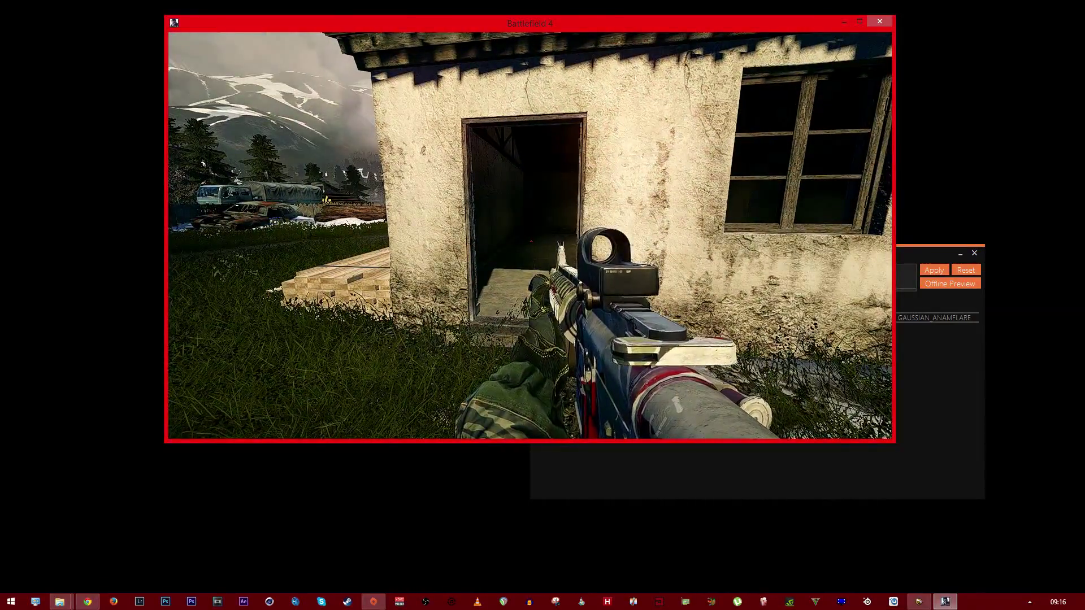
key("Scroll_Lock")
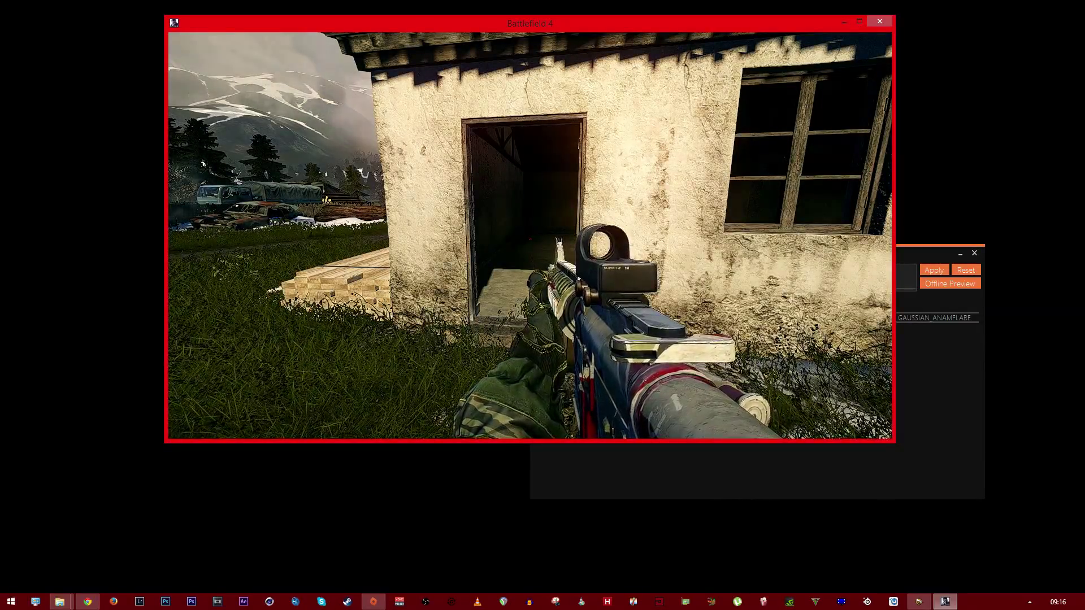
key("2")
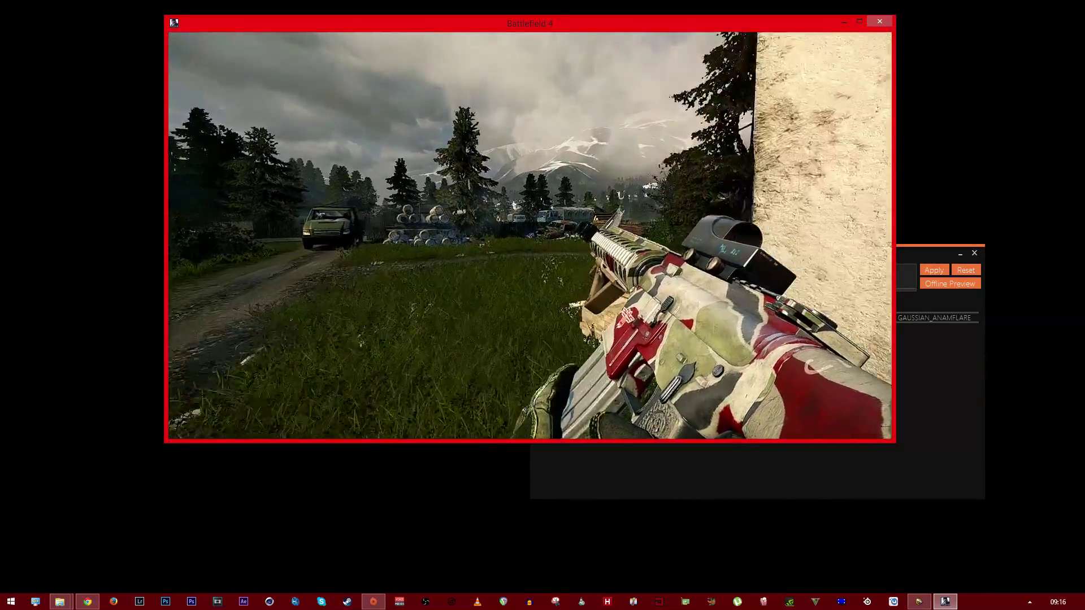
key("2")
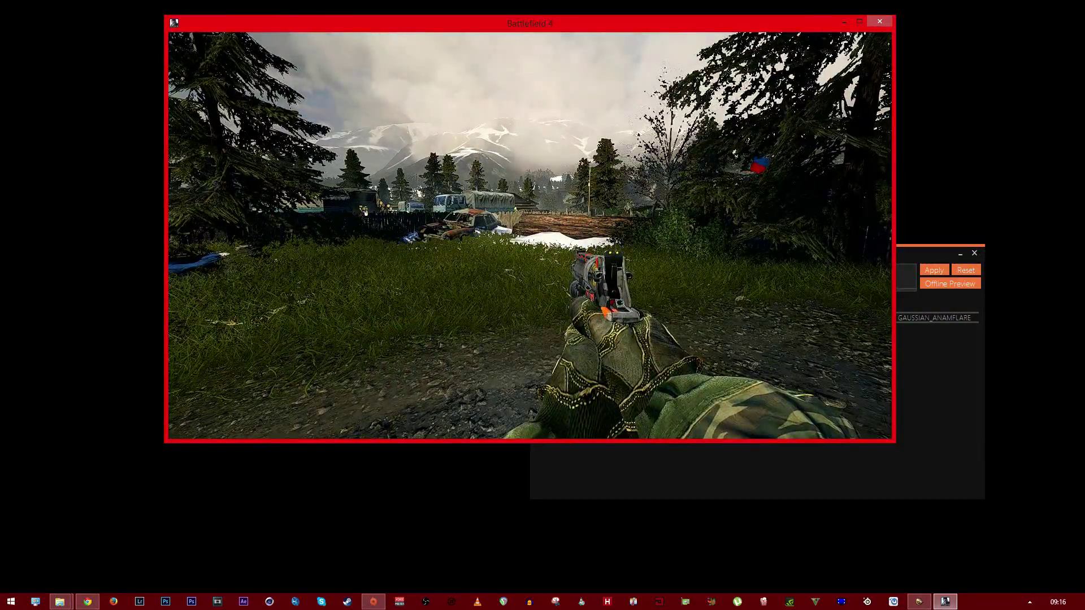